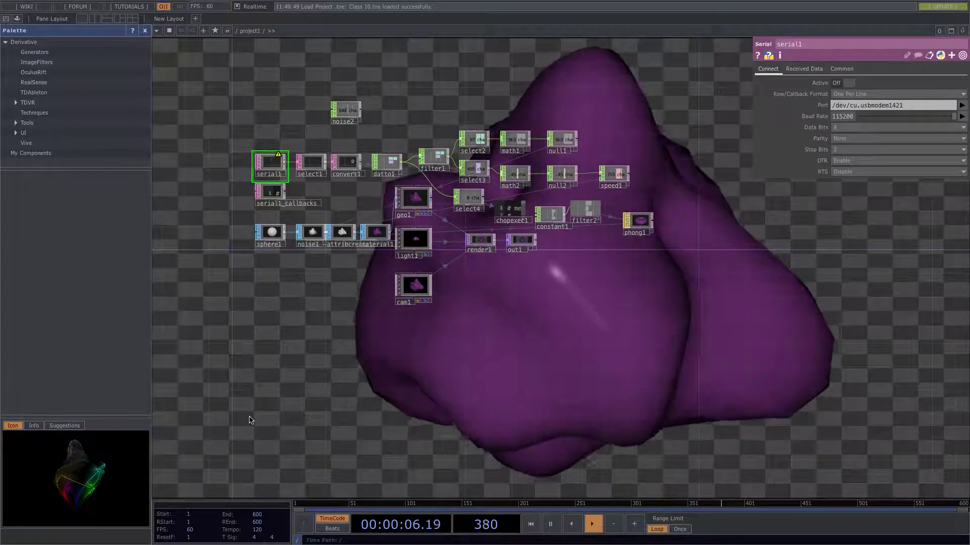
- Add a Noise CHOP in the empty area below the network and turn on its Time Slice option
{"action": "double_click", "coordinate": [283, 376]}
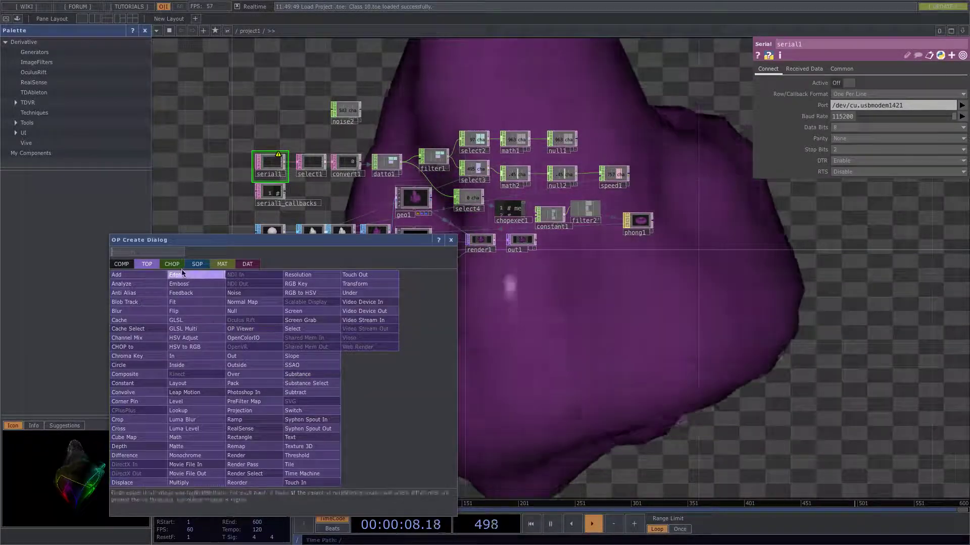
{"action": "left_click", "coordinate": [172, 264]}
{"action": "type", "text": "nois"}
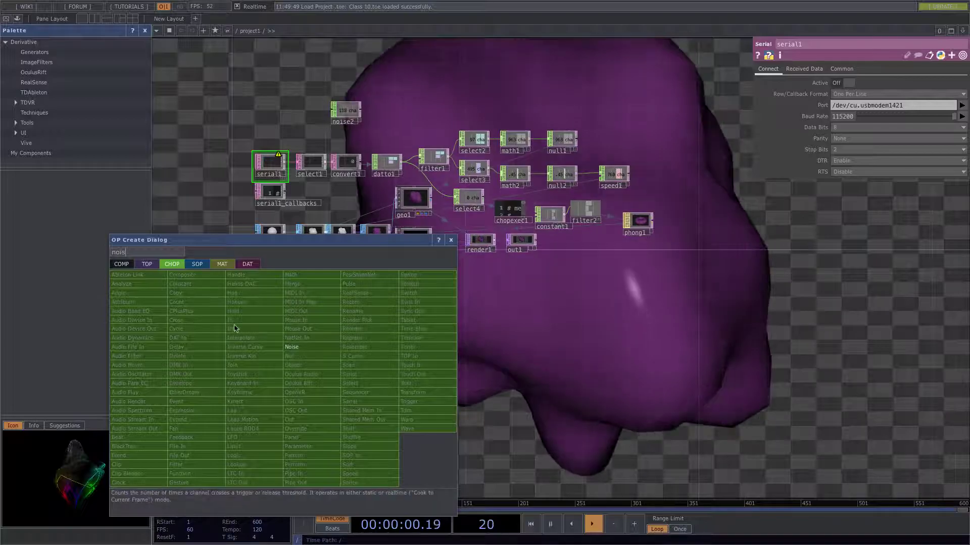
{"action": "key", "text": "Return"}
{"action": "left_click", "coordinate": [288, 371]}
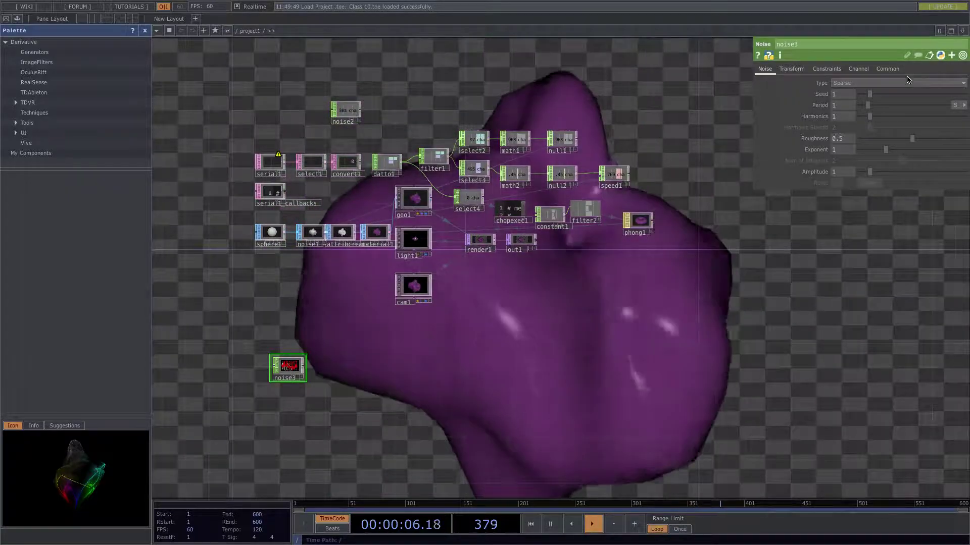
{"action": "left_click", "coordinate": [887, 69]}
{"action": "left_click", "coordinate": [837, 84]}
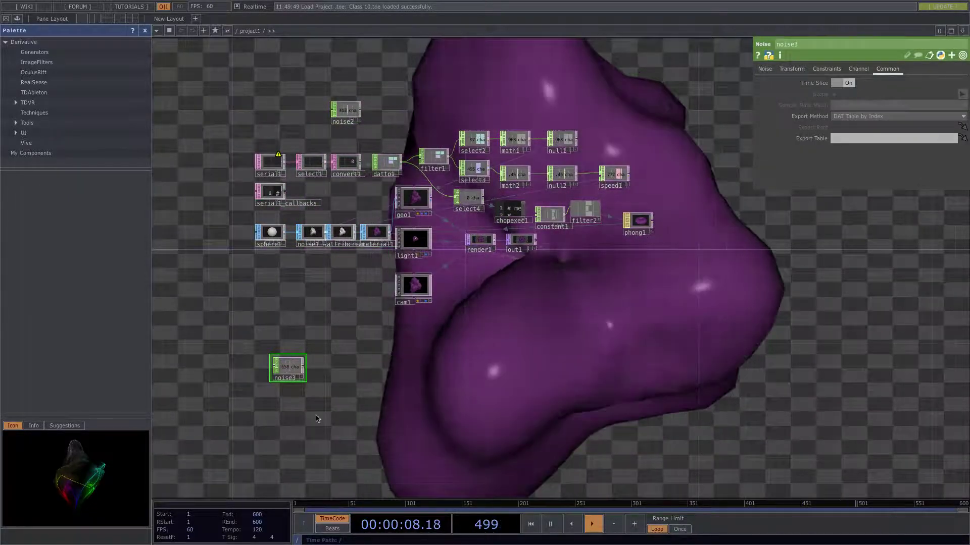
- Add a Math CHOP connected to the output of noise3 and place it beside that node
{"action": "scroll", "coordinate": [307, 419], "scroll_direction": "up", "scroll_amount": 3}
{"action": "scroll", "coordinate": [306, 419], "scroll_direction": "up", "scroll_amount": 2}
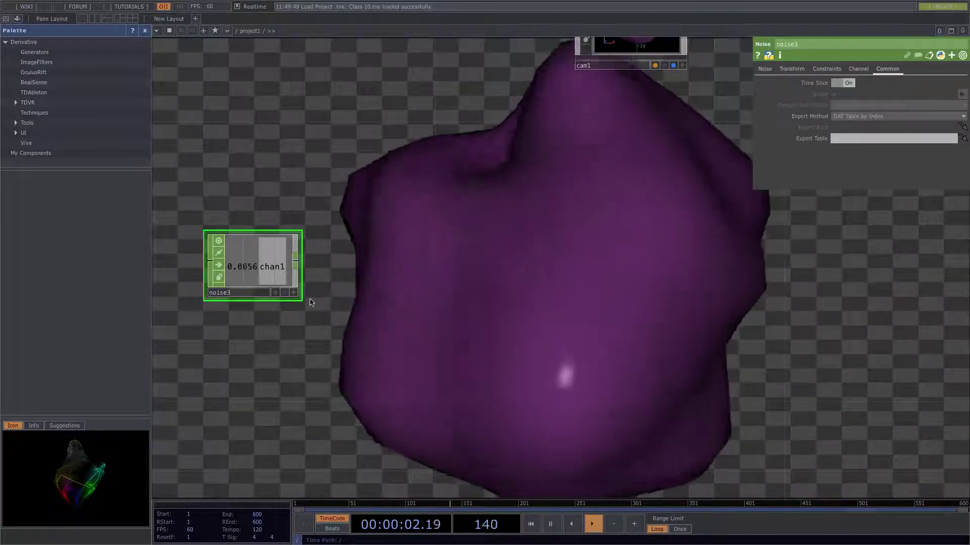
{"action": "scroll", "coordinate": [356, 320], "scroll_direction": "down", "scroll_amount": 4}
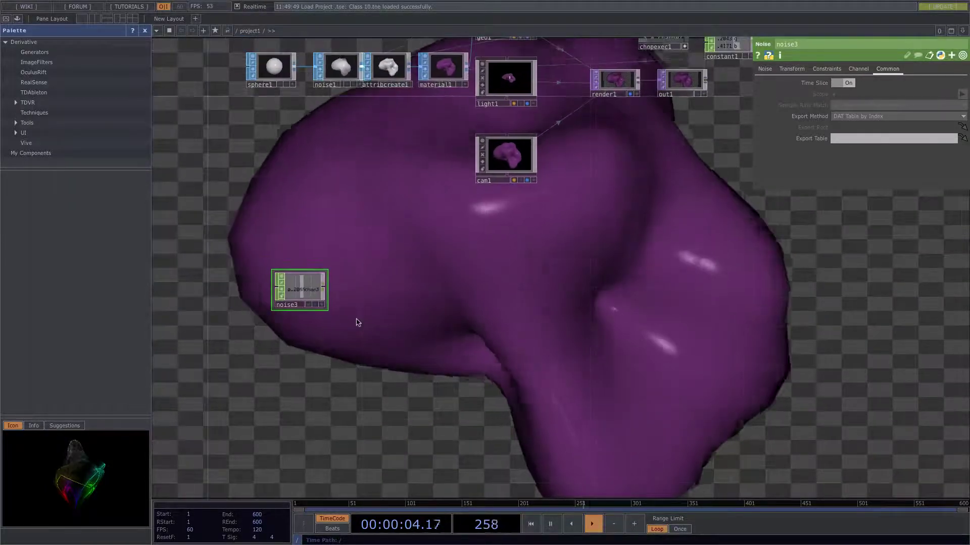
{"action": "scroll", "coordinate": [344, 291], "scroll_direction": "up", "scroll_amount": 2}
{"action": "scroll", "coordinate": [344, 291], "scroll_direction": "up", "scroll_amount": 2}
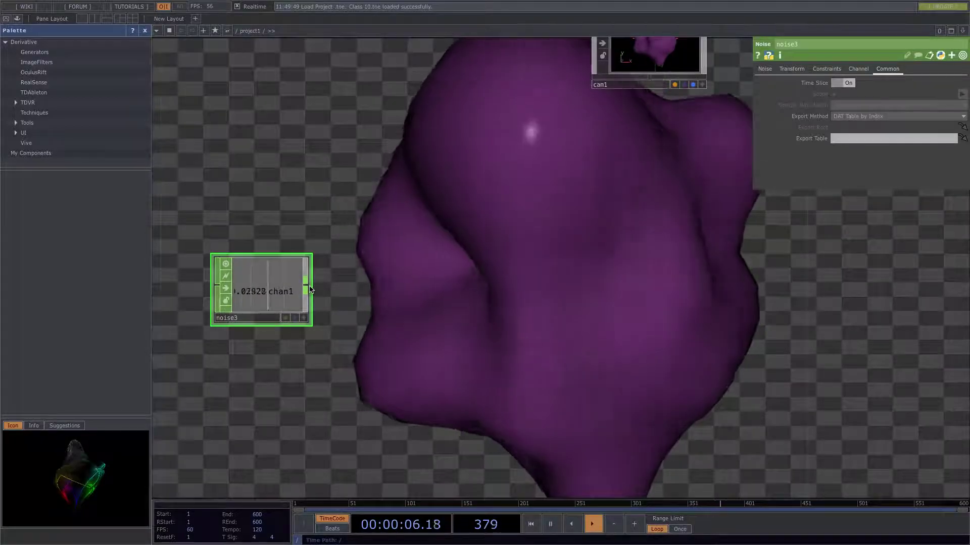
{"action": "right_click", "coordinate": [310, 287]}
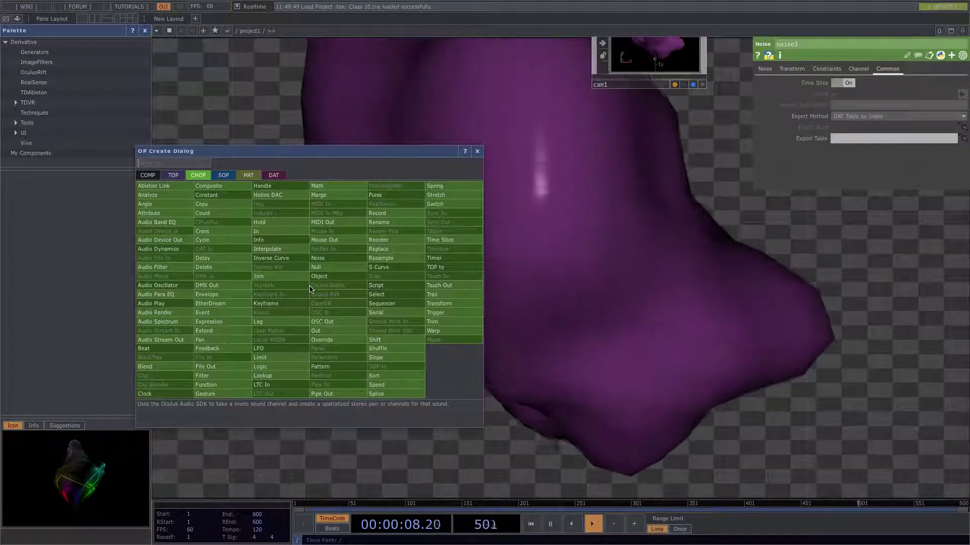
{"action": "type", "text": "math"}
{"action": "left_click", "coordinate": [320, 187]}
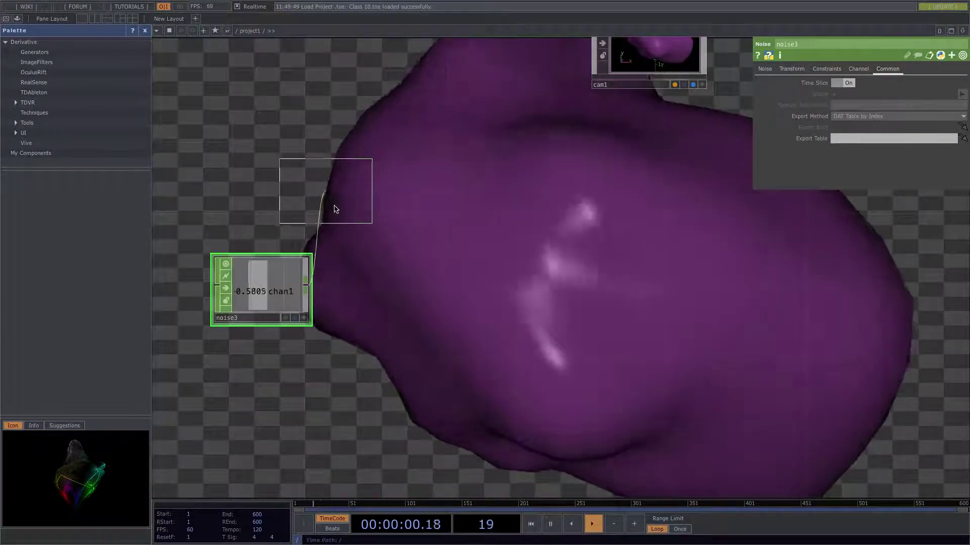
{"action": "left_click", "coordinate": [450, 294]}
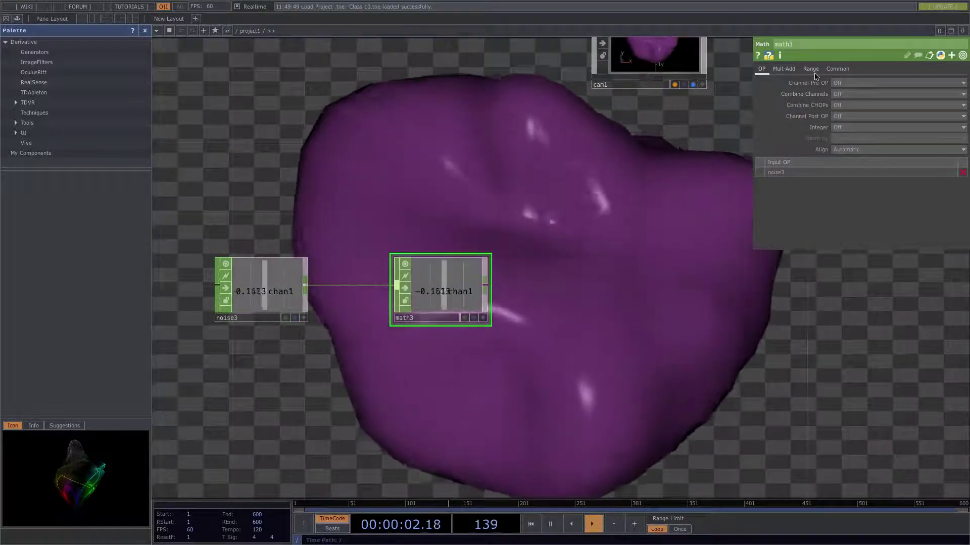
- Set the math3 From Range to -1 to 1 and its To Range to -2 to 2
{"action": "left_click", "coordinate": [813, 69]}
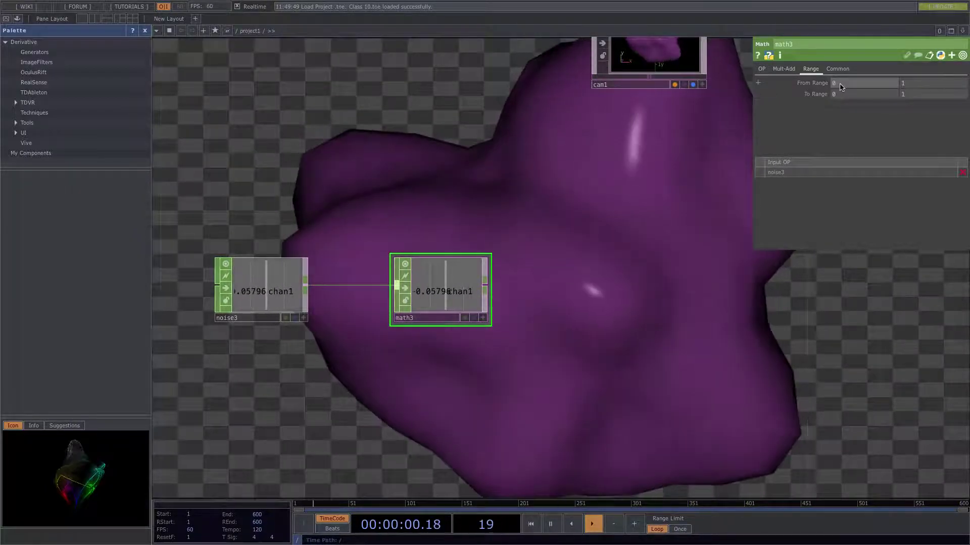
{"action": "left_click_drag", "start_coordinate": [840, 84], "coordinate": [832, 84]}
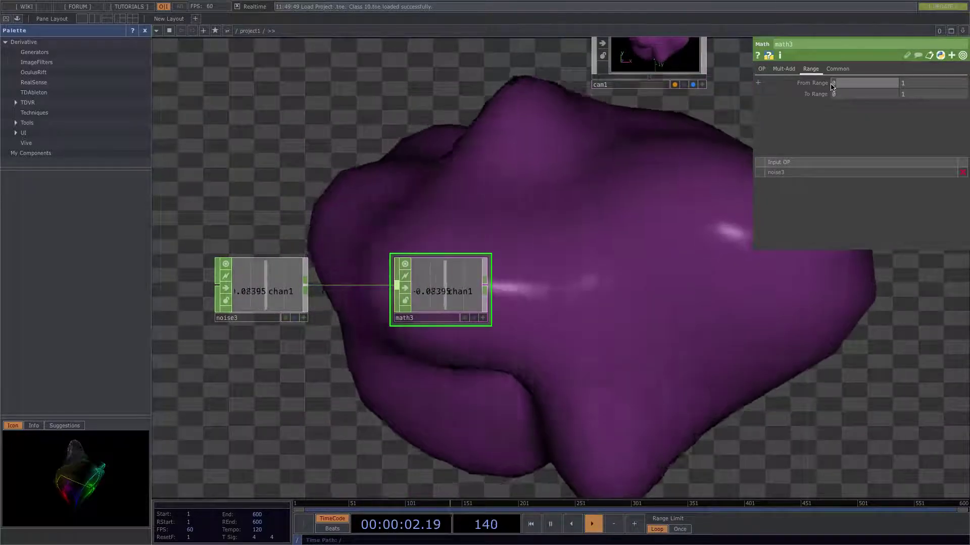
{"action": "type", "text": "-1"}
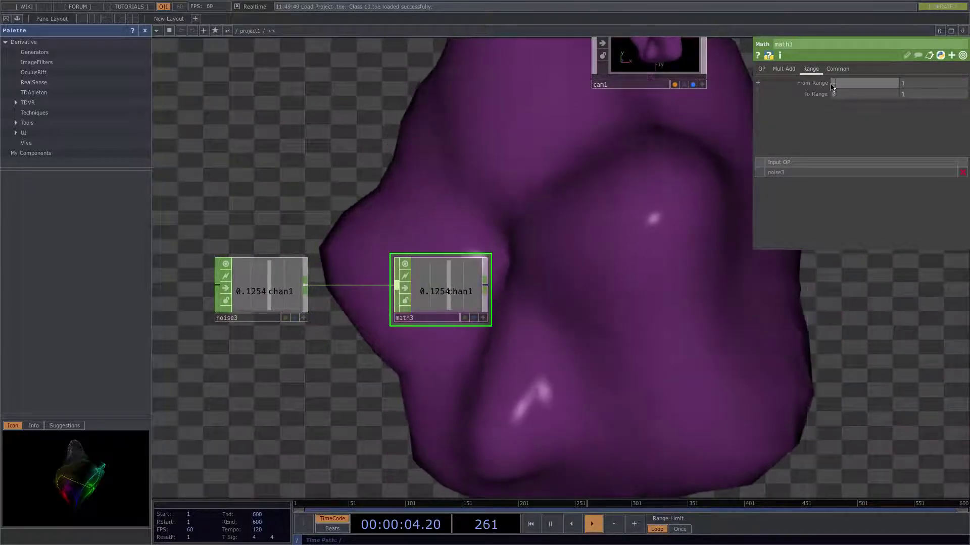
{"action": "left_click", "coordinate": [925, 84]}
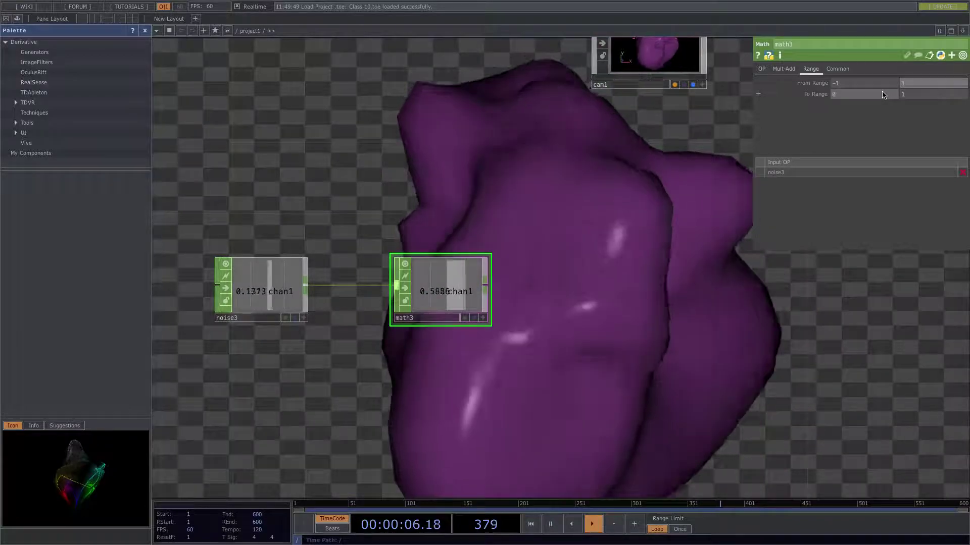
{"action": "left_click", "coordinate": [883, 95]}
{"action": "key", "text": "BackSpace"}
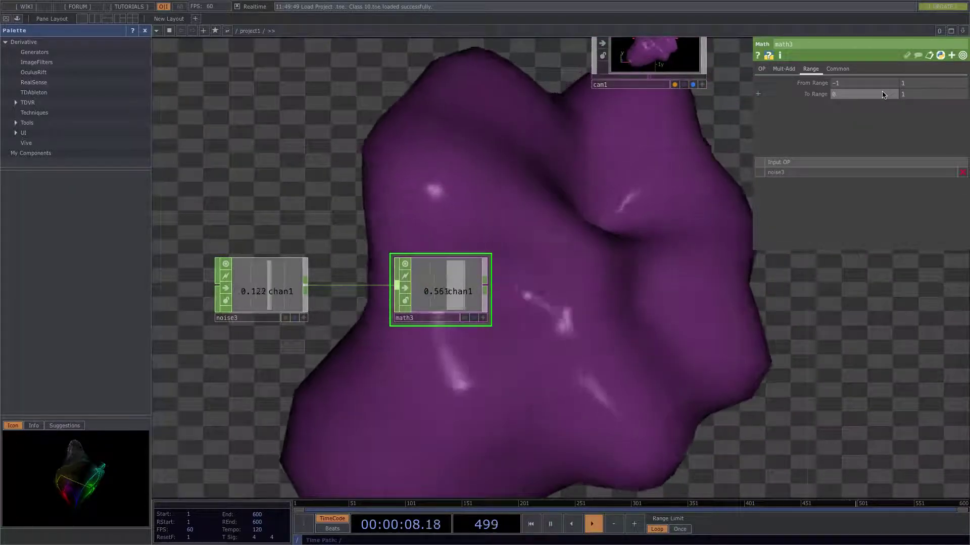
{"action": "type", "text": "-2"}
{"action": "left_click", "coordinate": [903, 94]}
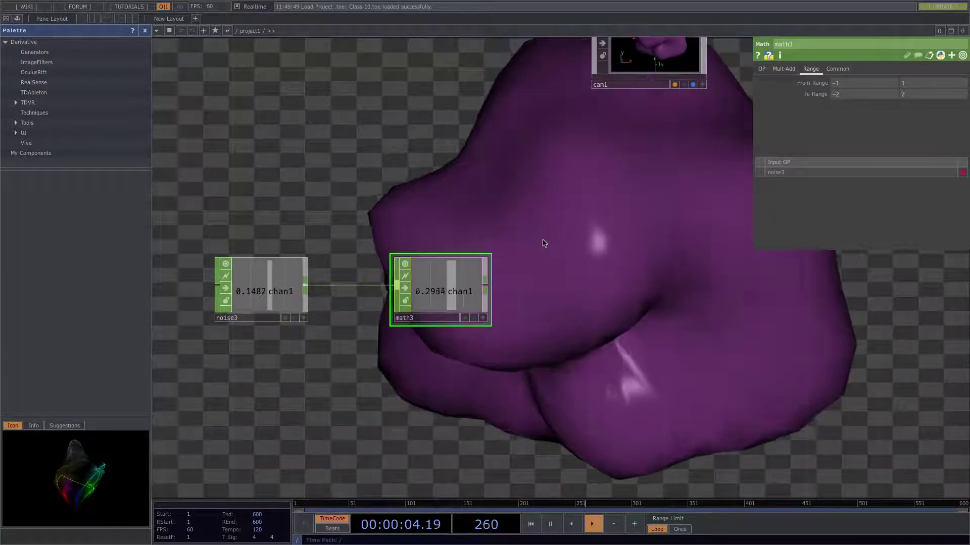
- Move the noise3 and math3 nodes closer together, further left below the sphere1 row
{"action": "scroll", "coordinate": [542, 240], "scroll_direction": "down", "scroll_amount": 4}
{"action": "left_click_drag", "start_coordinate": [623, 223], "coordinate": [531, 310]}
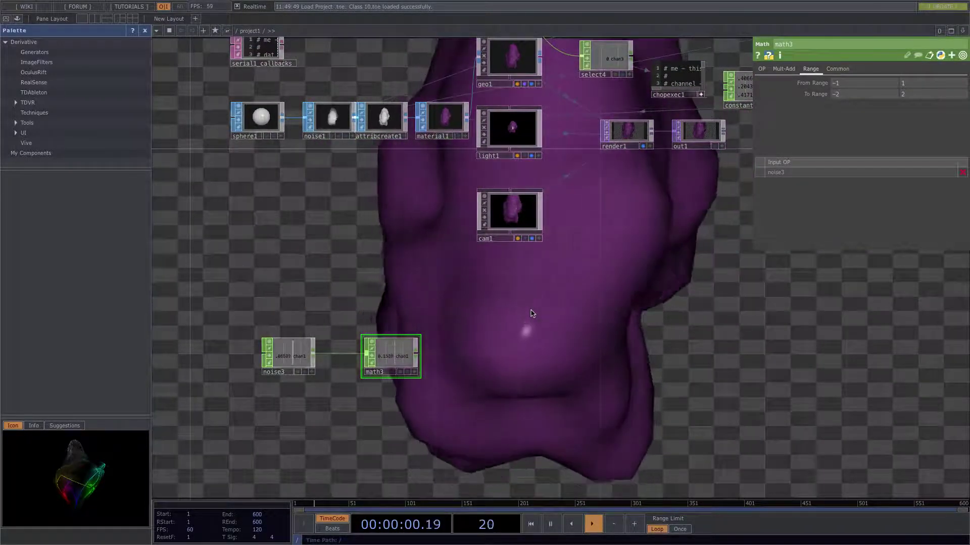
{"action": "scroll", "coordinate": [525, 309], "scroll_direction": "down", "scroll_amount": 2}
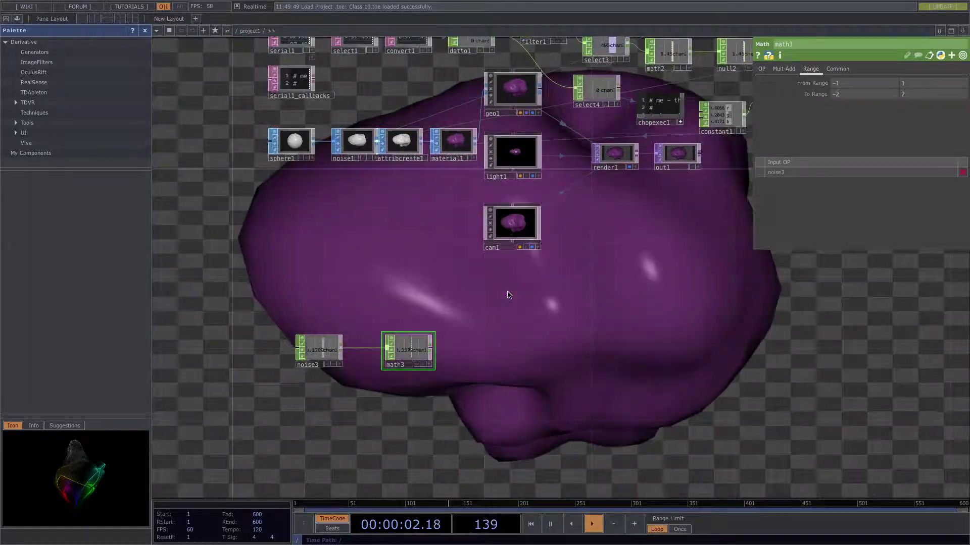
{"action": "left_click", "coordinate": [300, 151]}
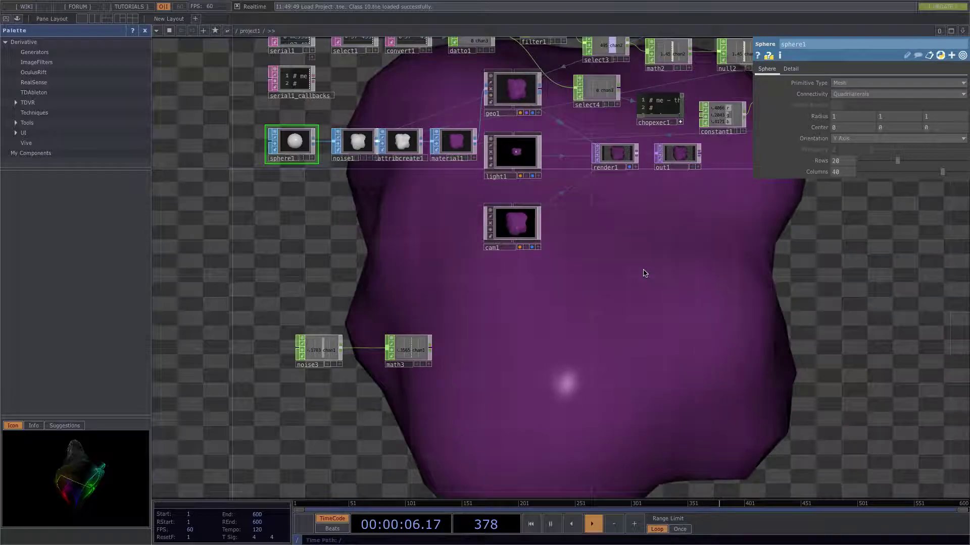
{"action": "left_click_drag", "start_coordinate": [319, 359], "coordinate": [256, 357]}
{"action": "left_click_drag", "start_coordinate": [418, 355], "coordinate": [319, 354]}
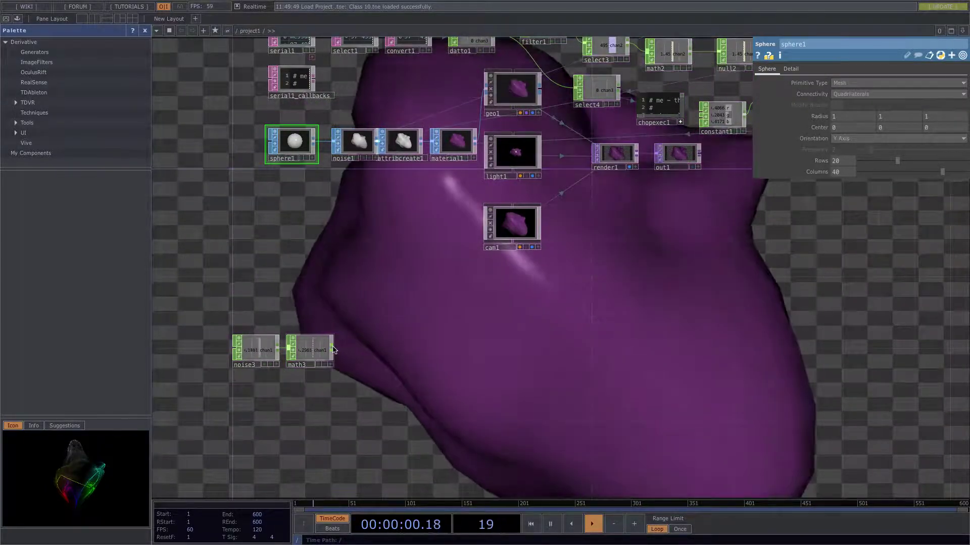
- Add a Null CHOP connected to the output of math3 and place it at the end of the chain
{"action": "key", "text": "Tab"}
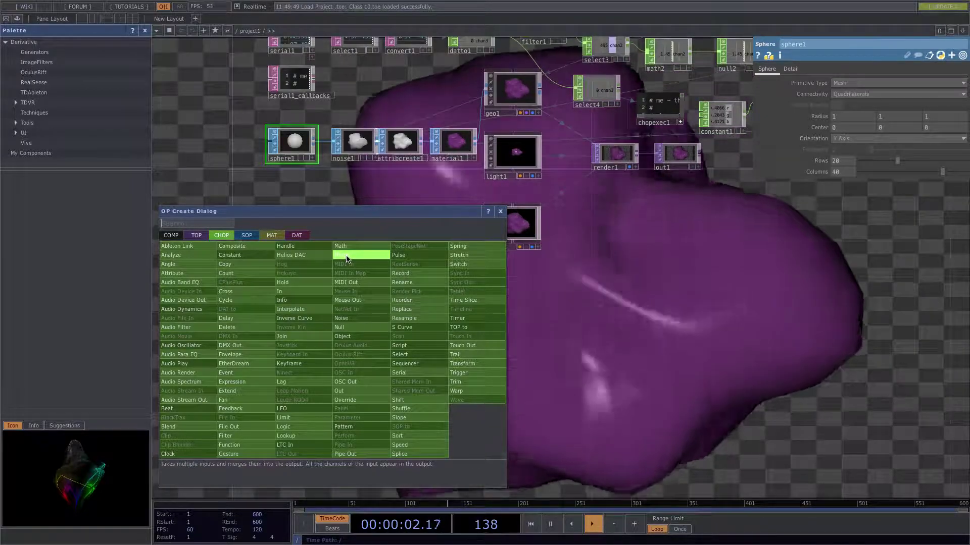
{"action": "left_click", "coordinate": [356, 328]}
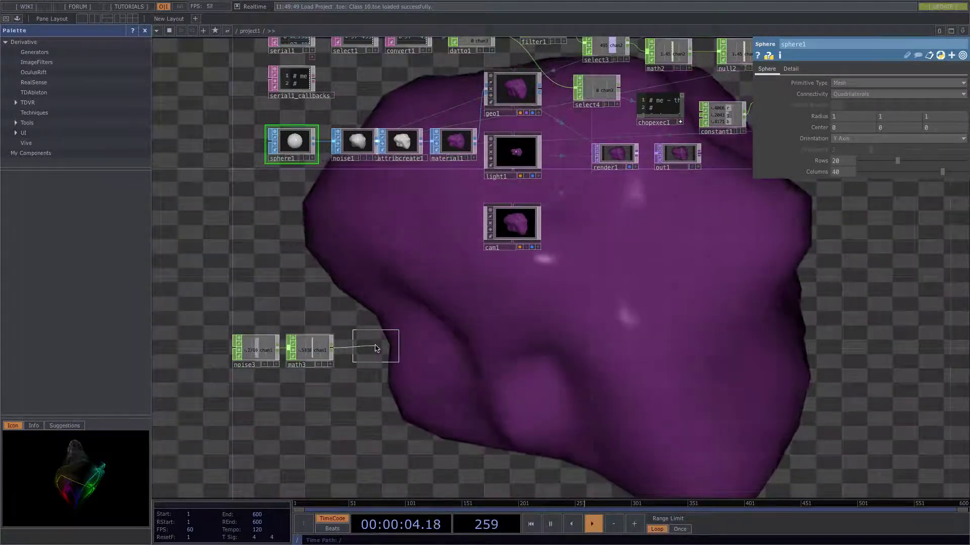
{"action": "left_click", "coordinate": [376, 348]}
{"action": "scroll", "coordinate": [353, 353], "scroll_direction": "up", "scroll_amount": 5}
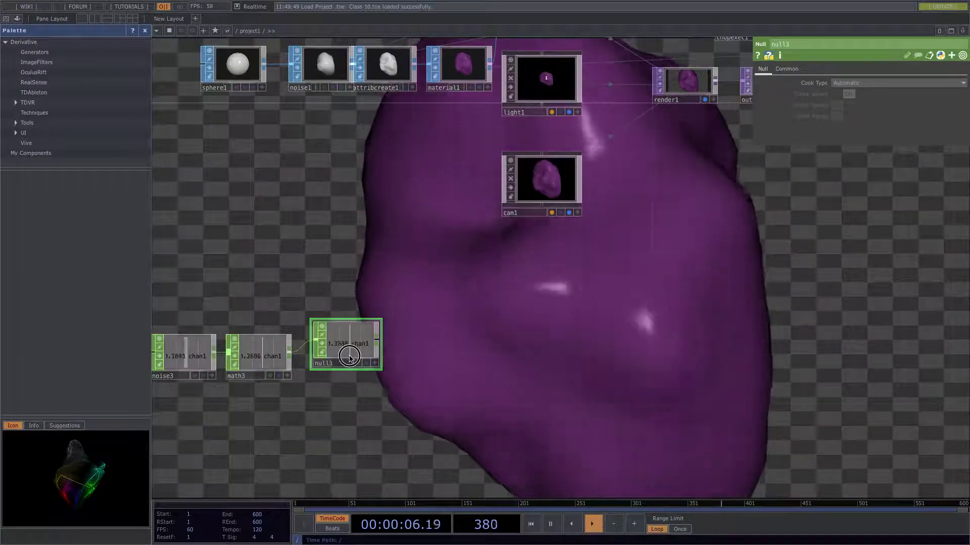
{"action": "scroll", "coordinate": [420, 355], "scroll_direction": "down", "scroll_amount": 4}
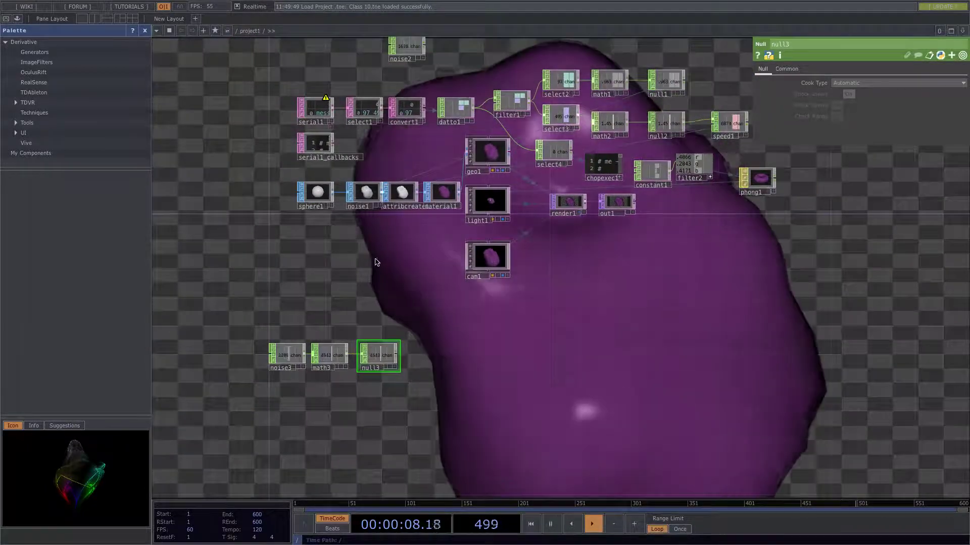
- Move sphere1 away from noise1 to make room and insert a Transform SOP on the wire between them
{"action": "left_click", "coordinate": [317, 193]}
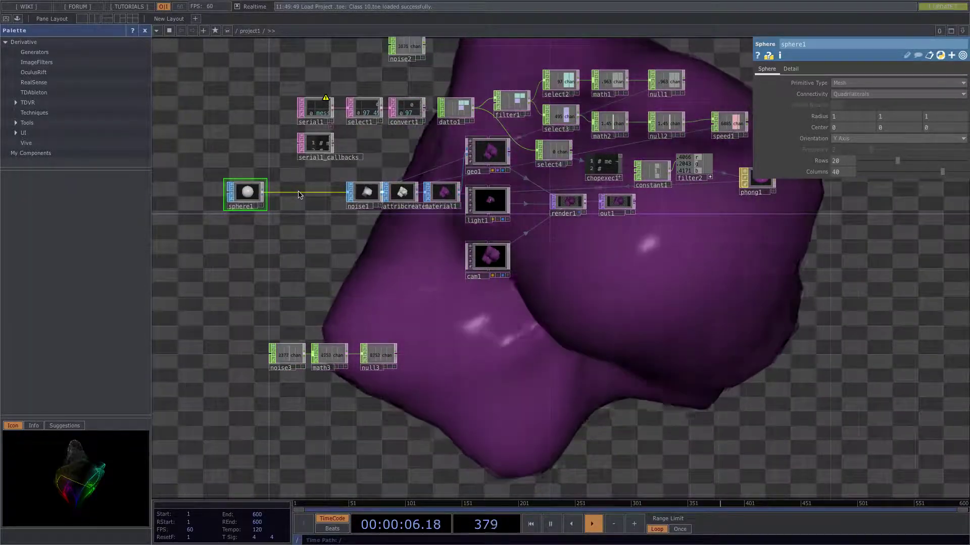
{"action": "right_click", "coordinate": [298, 195]}
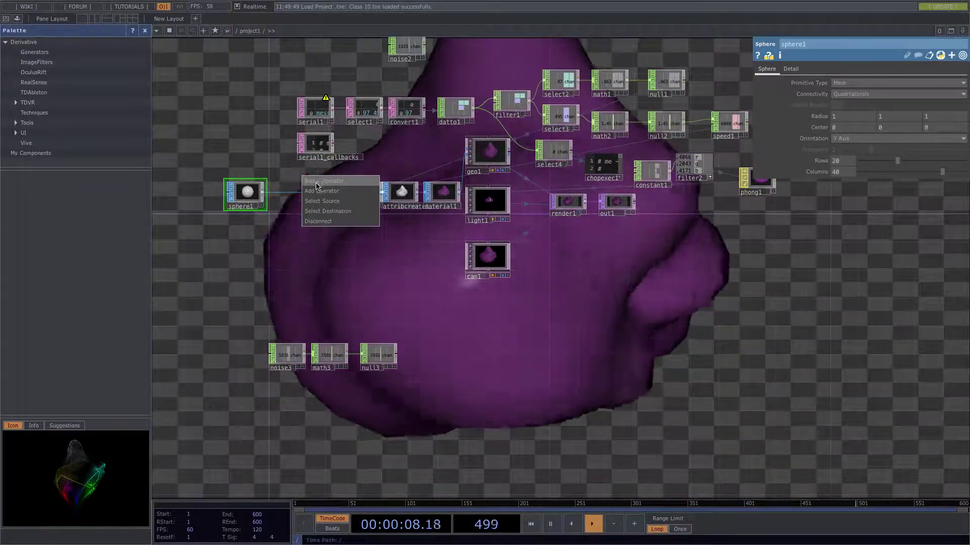
{"action": "scroll", "coordinate": [307, 192], "scroll_direction": "up", "scroll_amount": 2}
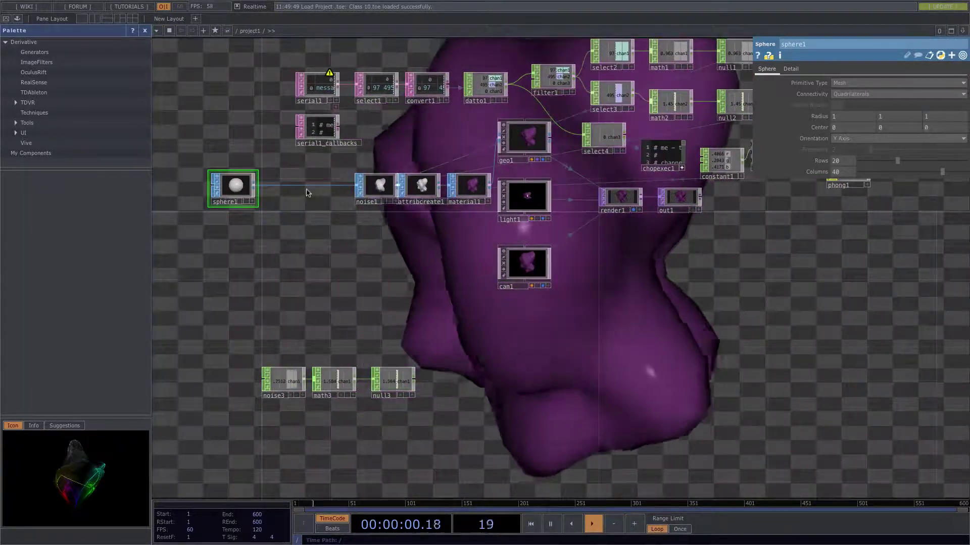
{"action": "right_click", "coordinate": [307, 190]}
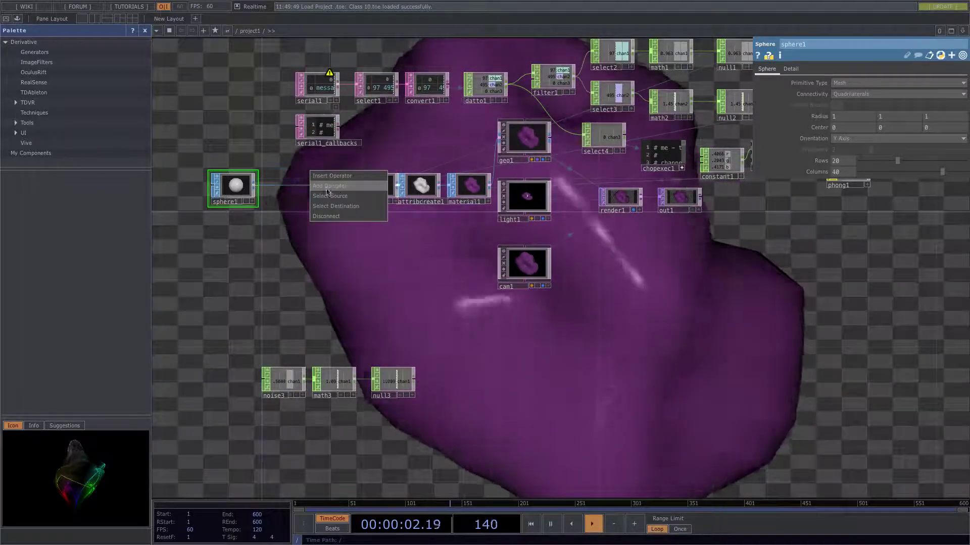
{"action": "left_click", "coordinate": [337, 178]}
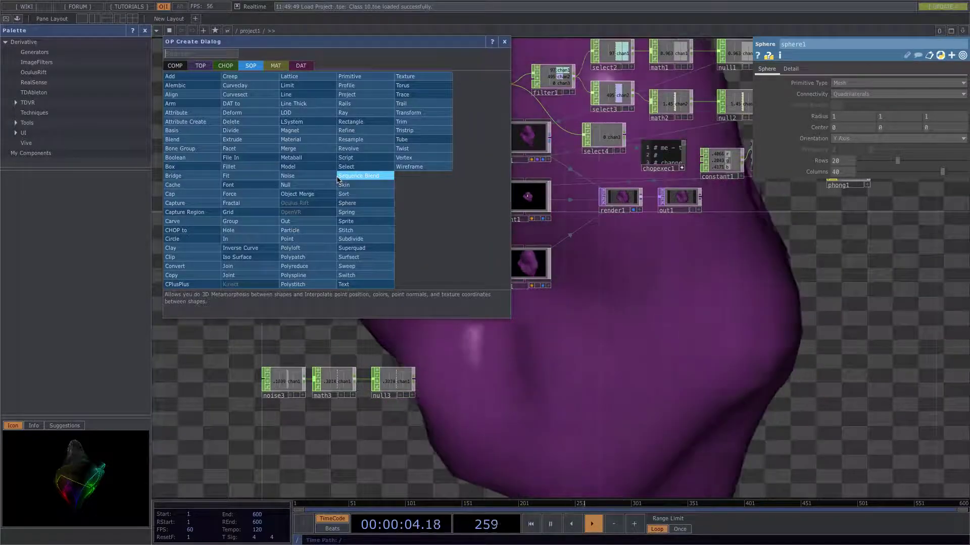
{"action": "type", "text": "t"}
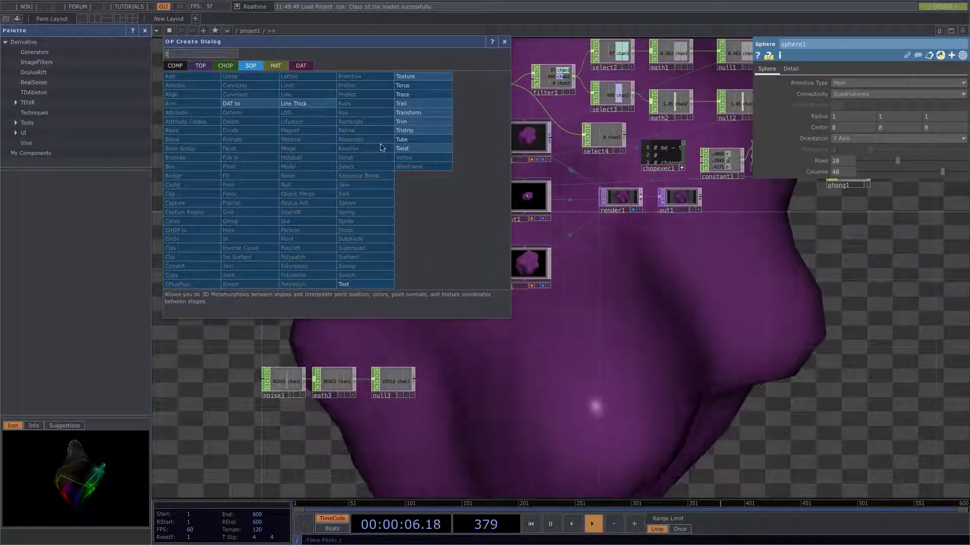
{"action": "left_click", "coordinate": [420, 113]}
{"action": "left_click", "coordinate": [315, 191]}
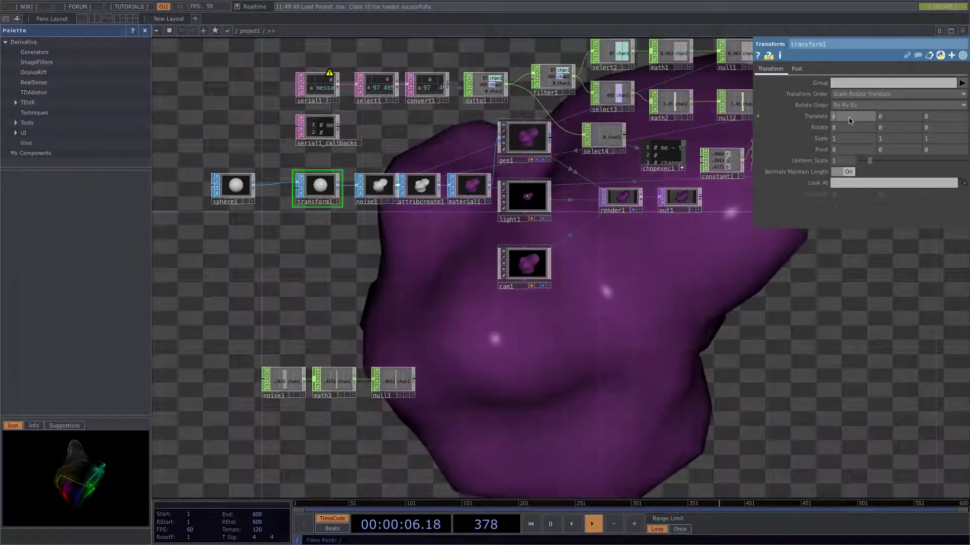
- Set the transform1 Translate X to the expression op('null3')['chan1']
{"action": "left_click", "coordinate": [757, 117]}
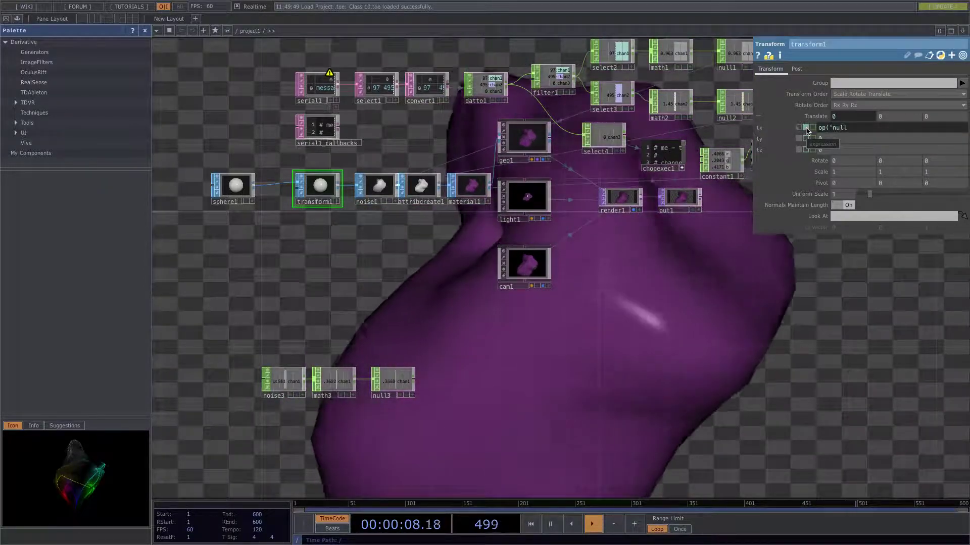
{"action": "type", "text": "')"}
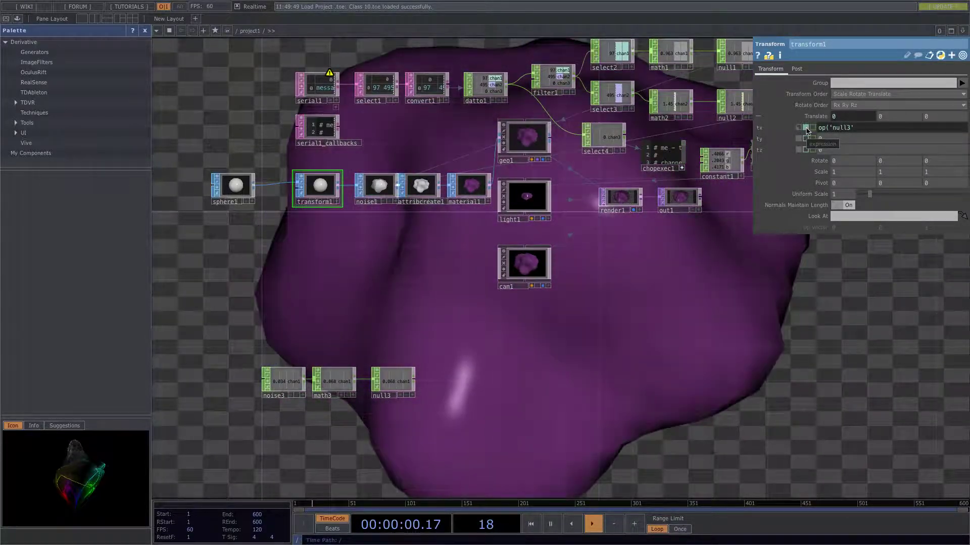
{"action": "type", "text": "["}
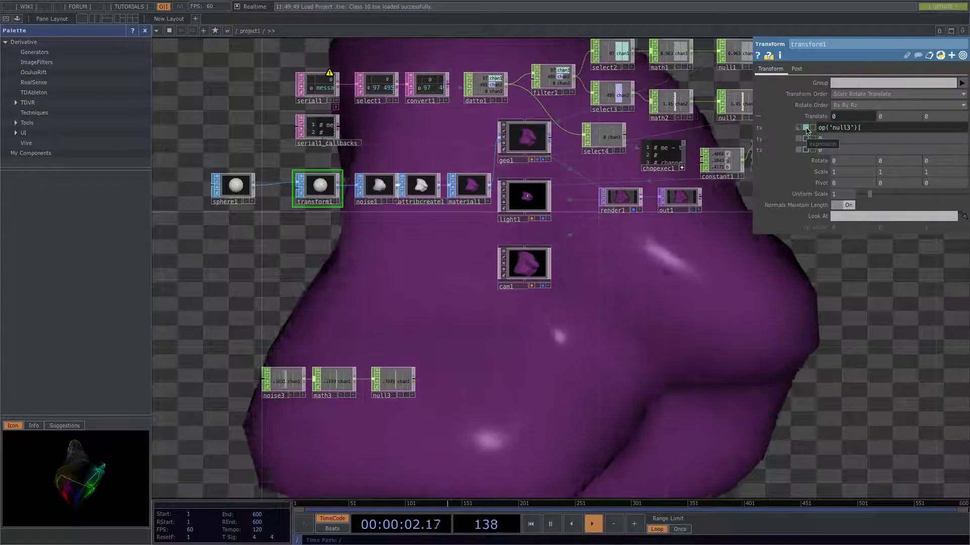
{"action": "type", "text": "chan"}
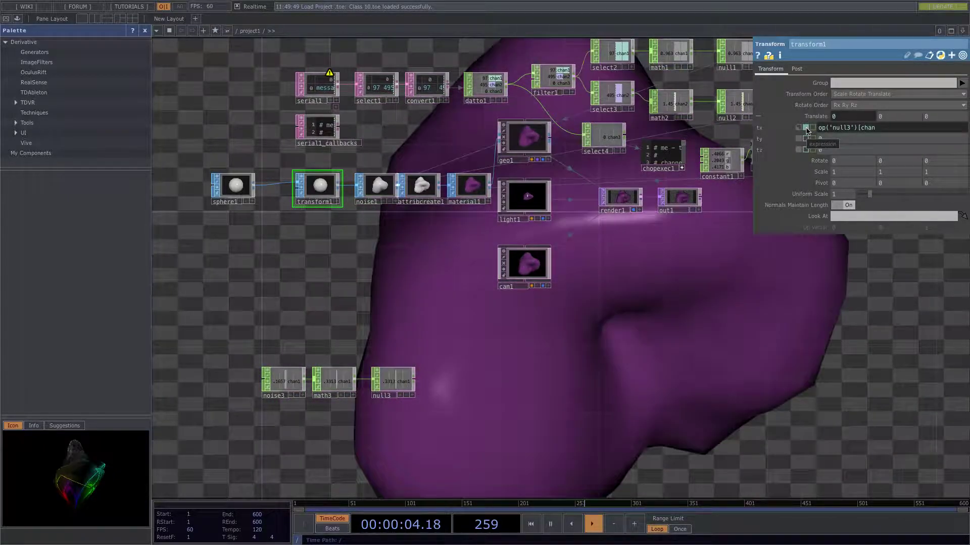
{"action": "type", "text": "1"}
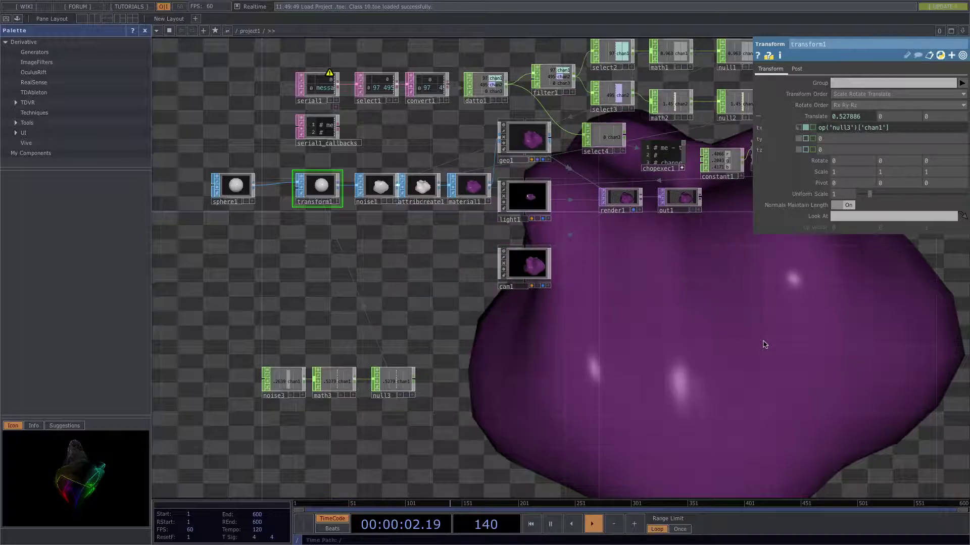
- Review the null3, math3 and noise3 nodes that drive transform1, checking the parameters of each
{"action": "scroll", "coordinate": [764, 344], "scroll_direction": "down", "scroll_amount": 2}
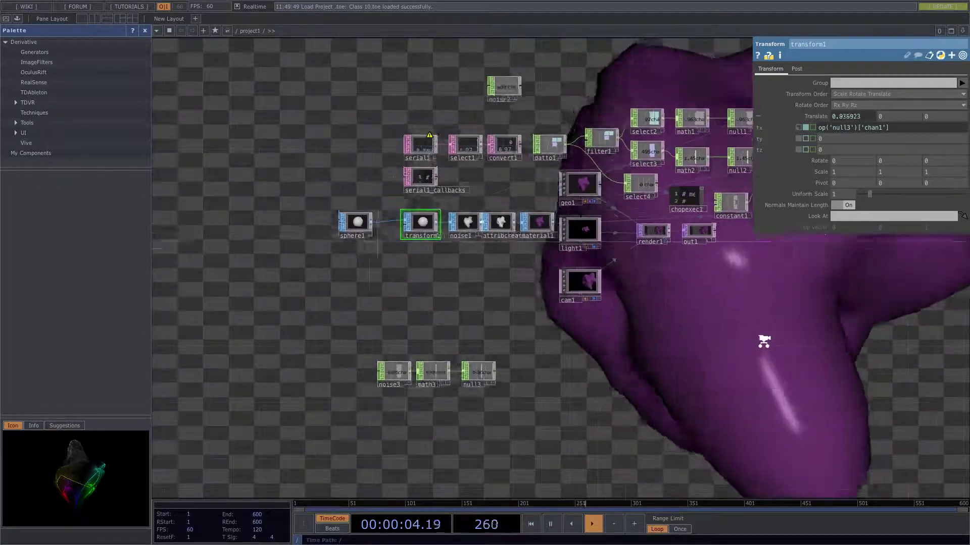
{"action": "scroll", "coordinate": [764, 343], "scroll_direction": "down", "scroll_amount": 2}
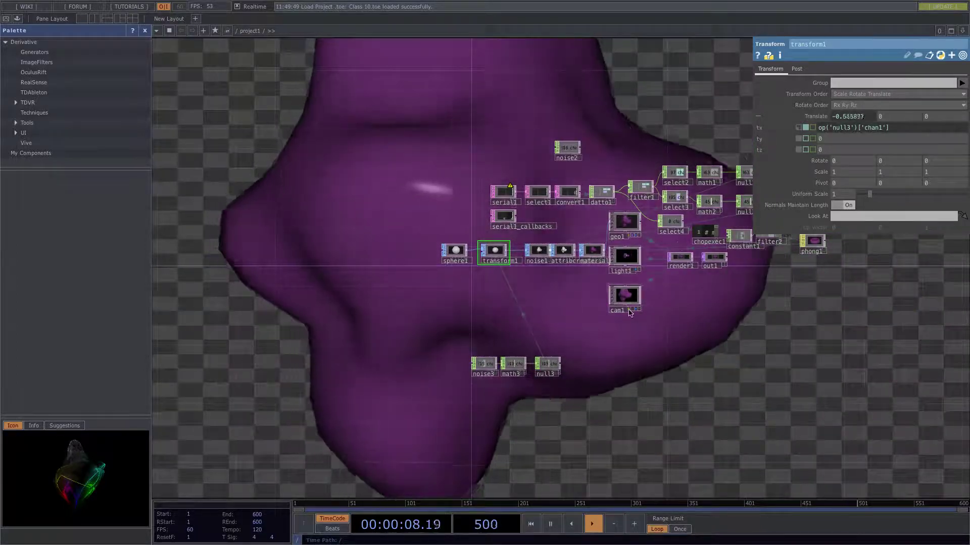
{"action": "left_click", "coordinate": [548, 366]}
{"action": "scroll", "coordinate": [578, 396], "scroll_direction": "up", "scroll_amount": 5}
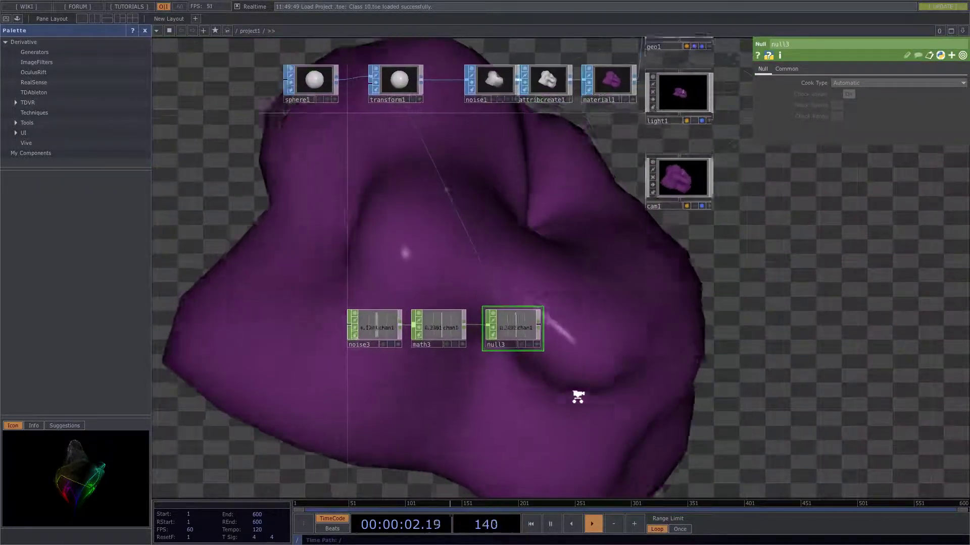
{"action": "left_click", "coordinate": [433, 325]}
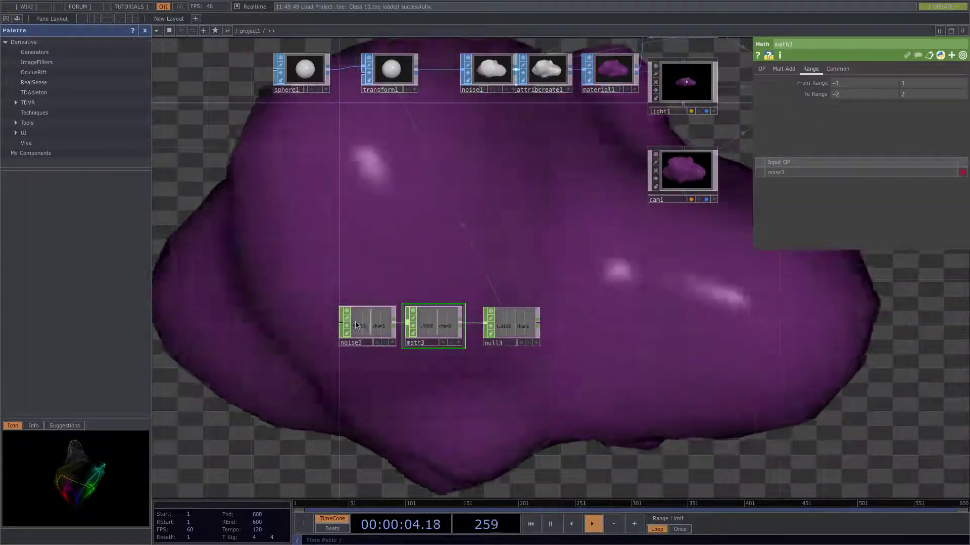
{"action": "left_click", "coordinate": [357, 325]}
{"action": "scroll", "coordinate": [584, 404], "scroll_direction": "down", "scroll_amount": 2}
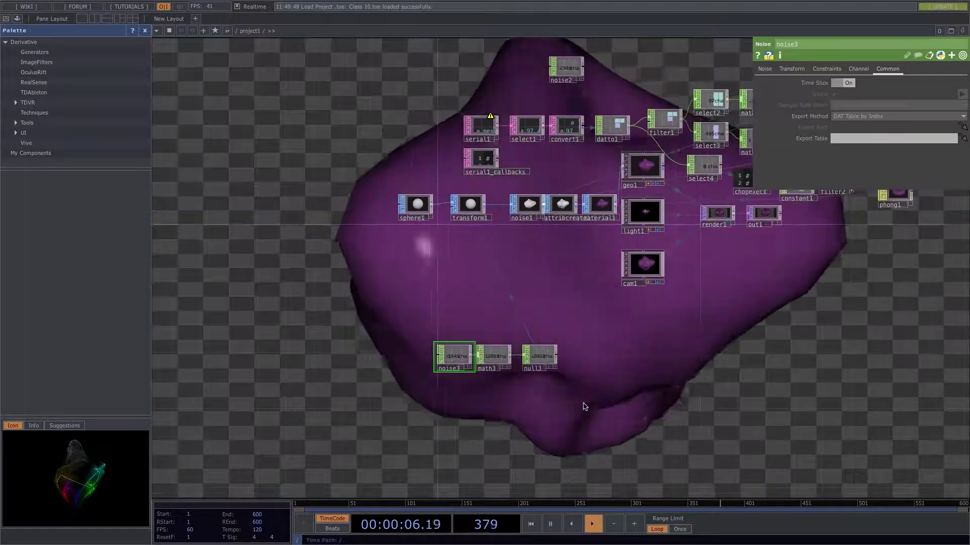
{"action": "left_click", "coordinate": [466, 216]}
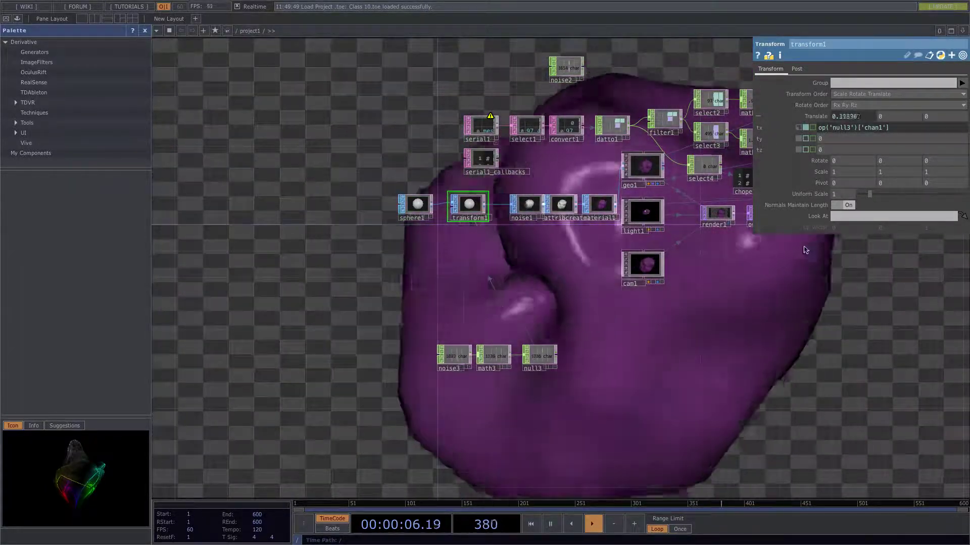
- Set all three radius values of sphere1 to .25
{"action": "left_click", "coordinate": [419, 206]}
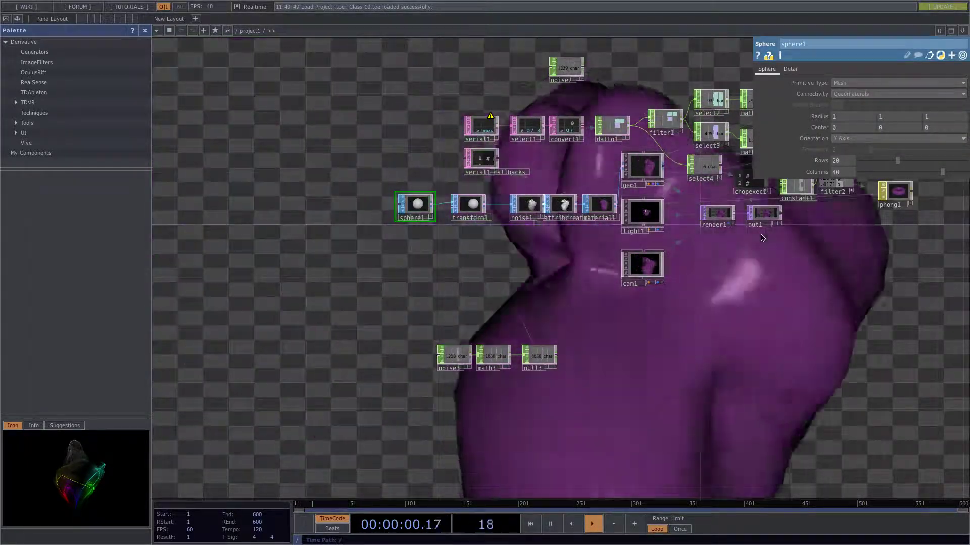
{"action": "left_click", "coordinate": [853, 117]}
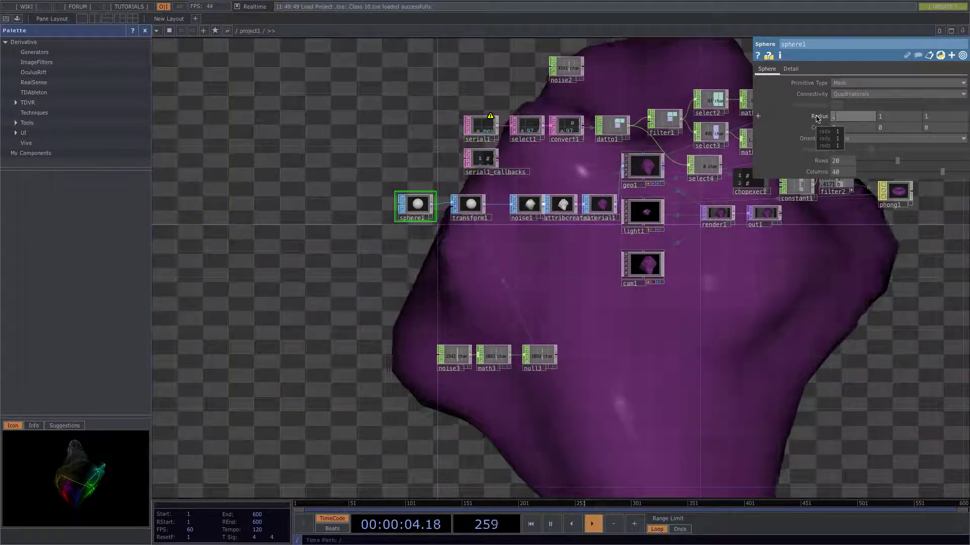
{"action": "type", "text": ".25"}
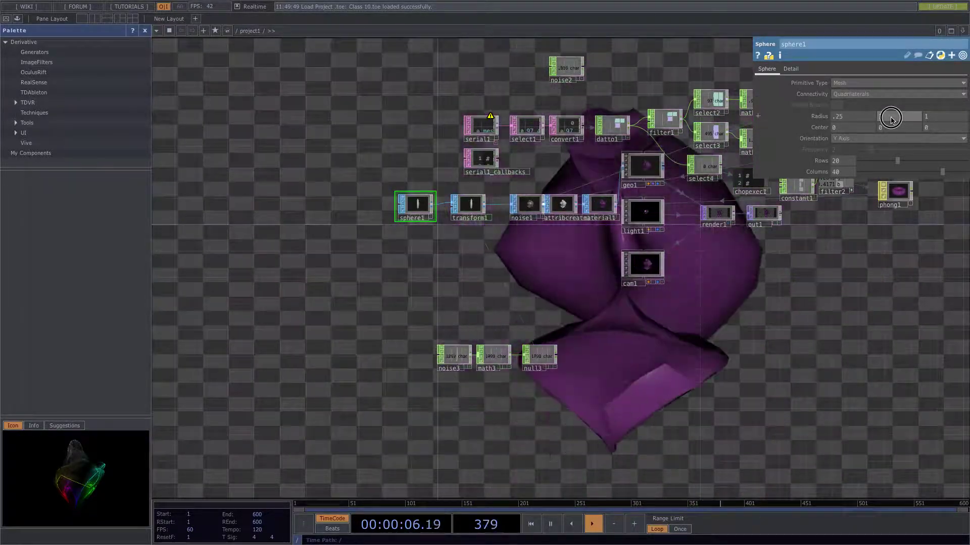
{"action": "left_click", "coordinate": [875, 117]}
{"action": "type", "text": ".25"}
{"action": "left_click", "coordinate": [934, 119]}
{"action": "type", "text": ".25"}
{"action": "key", "text": "Return"}
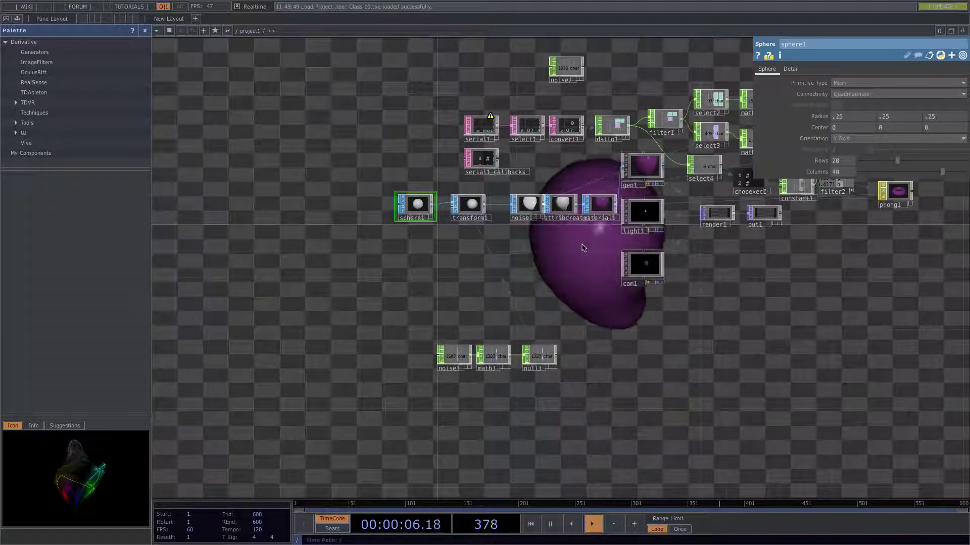
- Scale down the noise1 Amplitude by changing its expression to op('null1')['chan1']*.25
{"action": "left_click", "coordinate": [528, 212]}
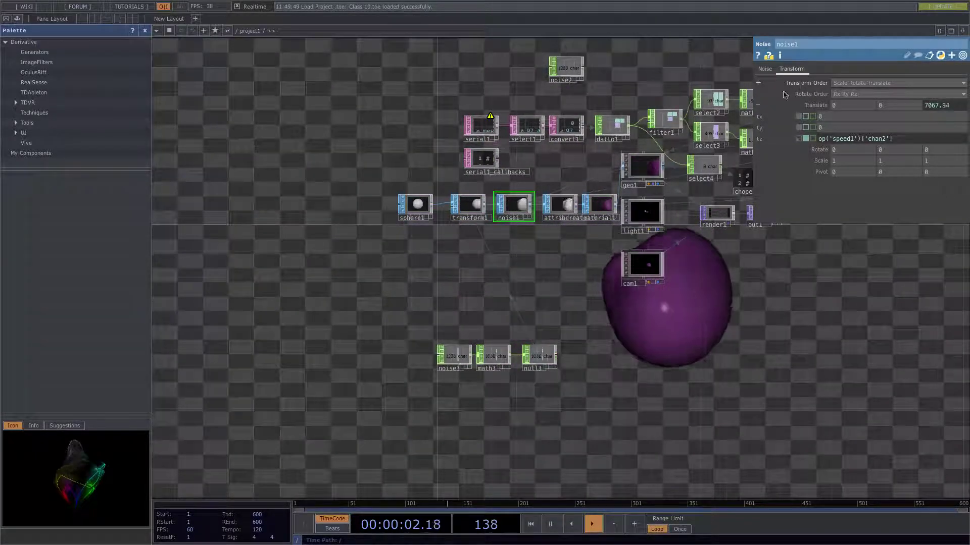
{"action": "left_click", "coordinate": [766, 70]}
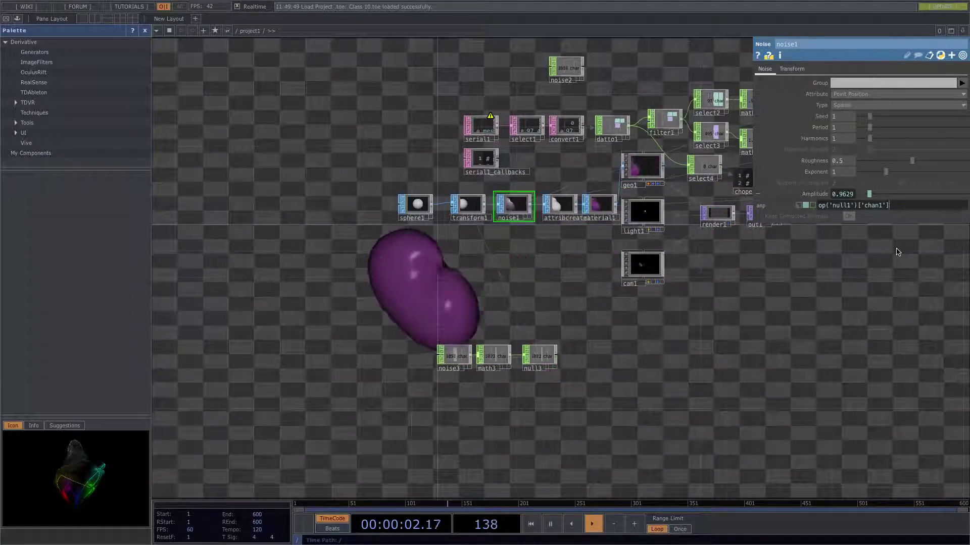
{"action": "type", "text": "*.2"}
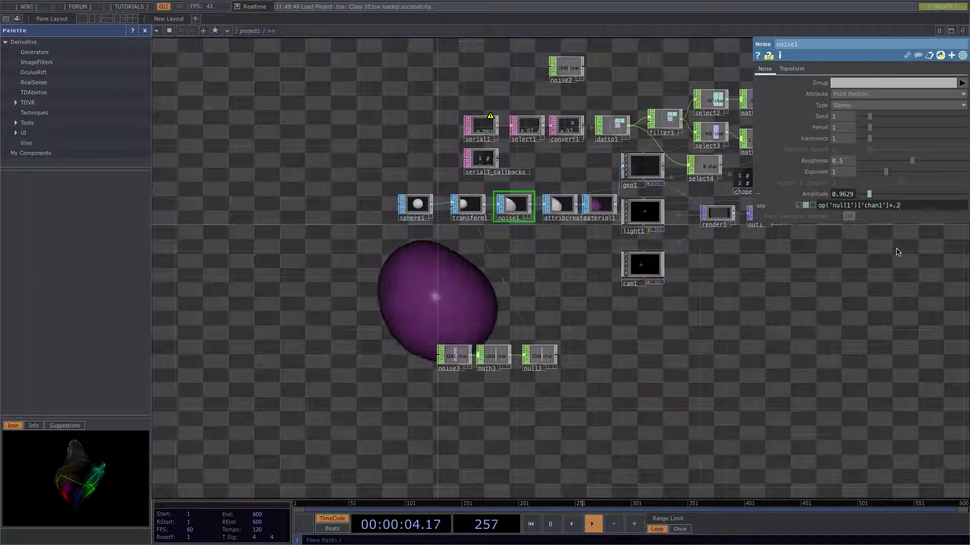
{"action": "type", "text": "5"}
{"action": "key", "text": "Return"}
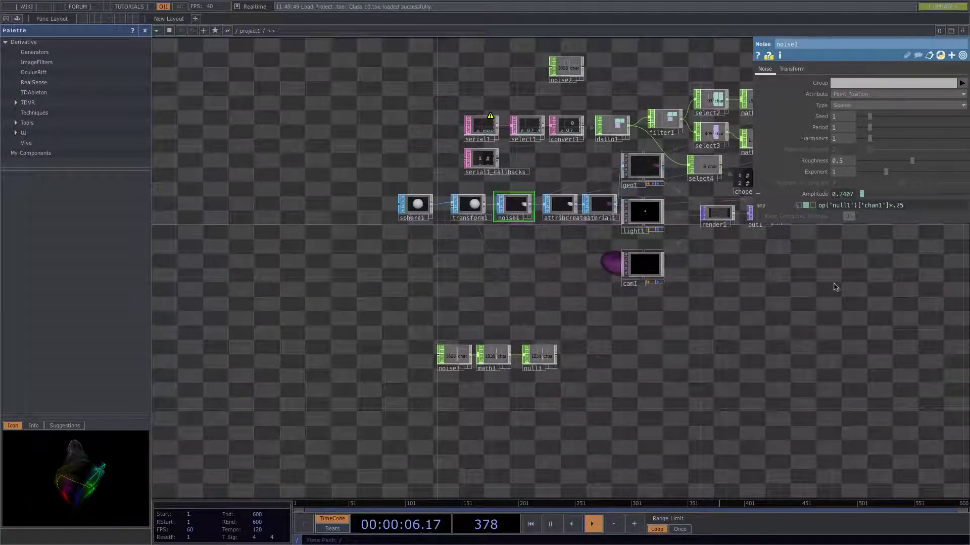
- Check the noise1 transform parameters and the Translate X expression on transform1
{"action": "left_click", "coordinate": [789, 69]}
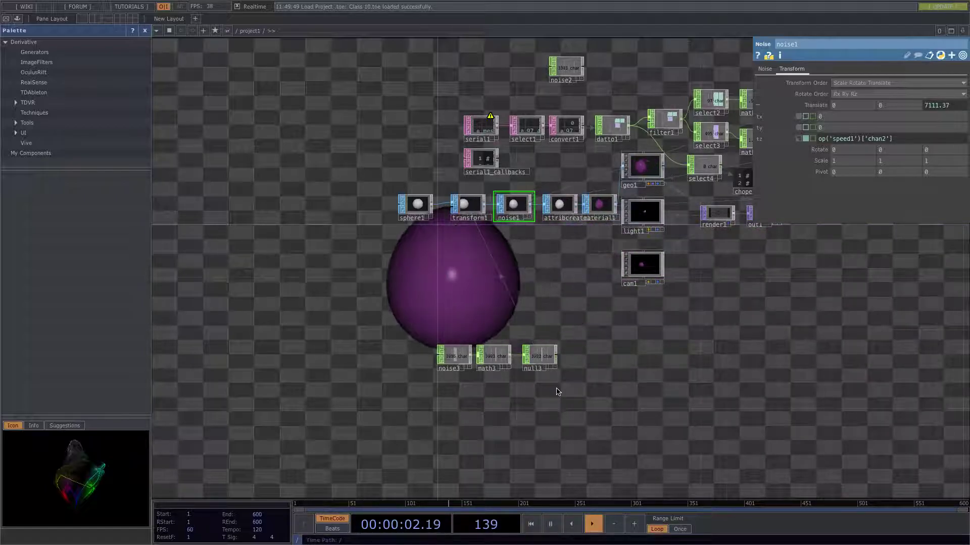
{"action": "left_click", "coordinate": [466, 212]}
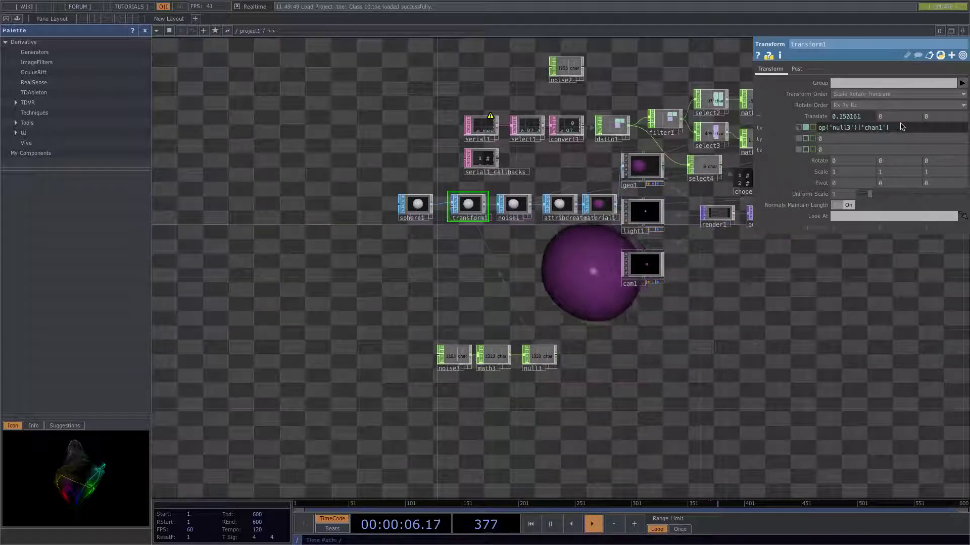
{"action": "scroll", "coordinate": [901, 127], "scroll_direction": "up", "scroll_amount": 1}
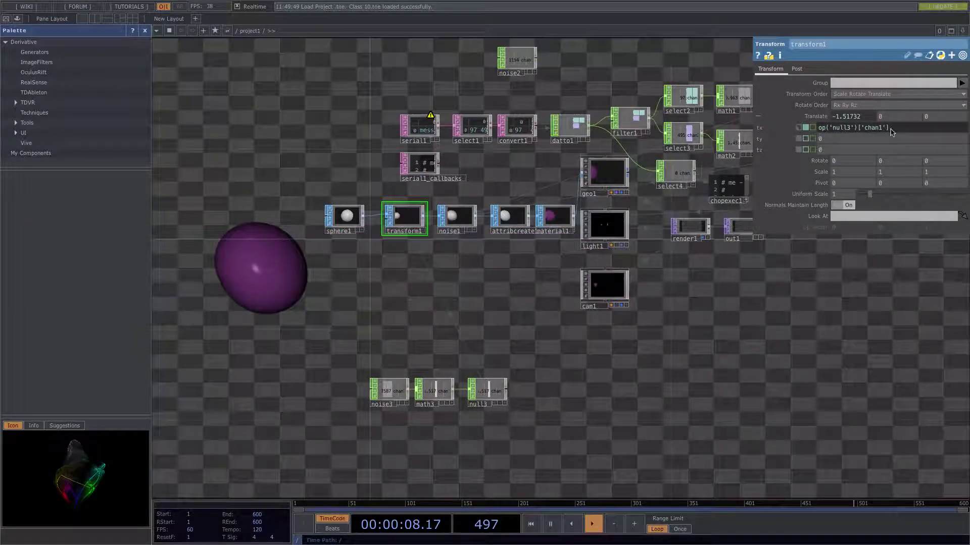
{"action": "left_click_drag", "start_coordinate": [890, 130], "coordinate": [803, 130]}
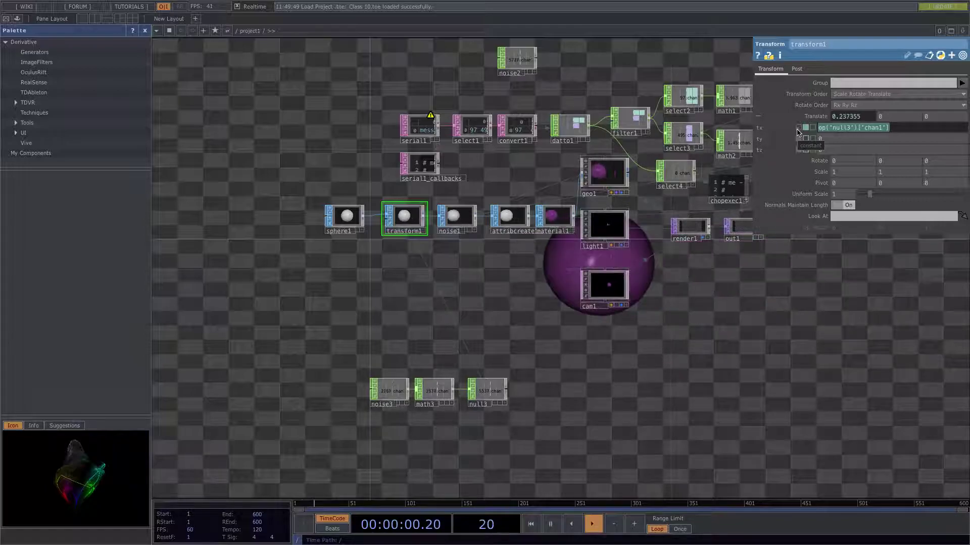
- Move noise3, math3 and null3 up closer beneath the sphere1 row, leaving a wider gap between noise3 and math3
{"action": "left_click", "coordinate": [394, 394]}
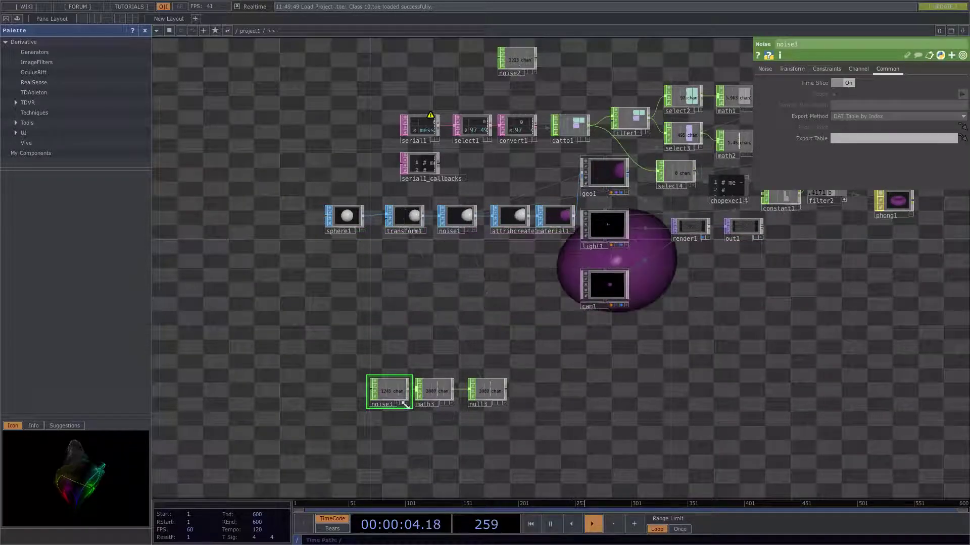
{"action": "left_click_drag", "start_coordinate": [393, 388], "coordinate": [378, 335]}
{"action": "left_click_drag", "start_coordinate": [433, 392], "coordinate": [434, 339]}
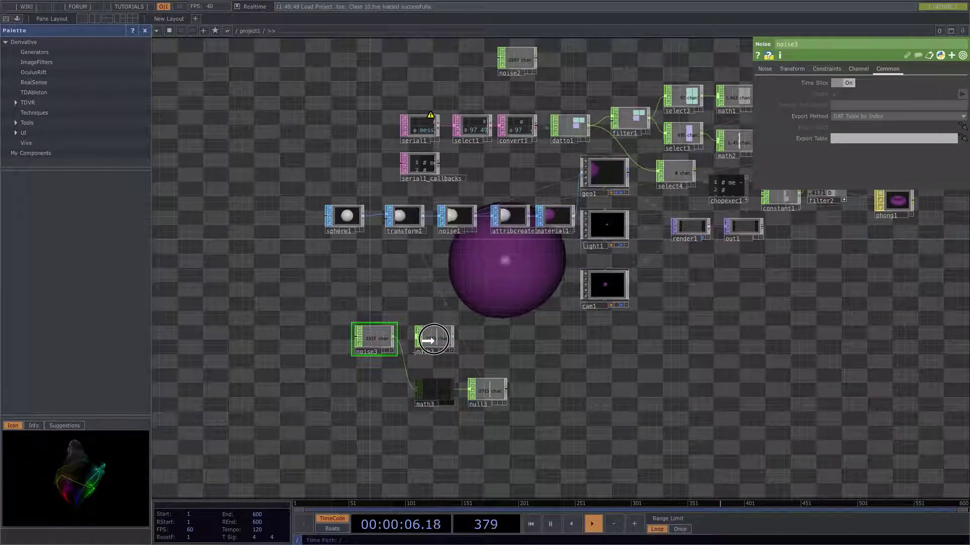
{"action": "left_click_drag", "start_coordinate": [487, 392], "coordinate": [488, 343]}
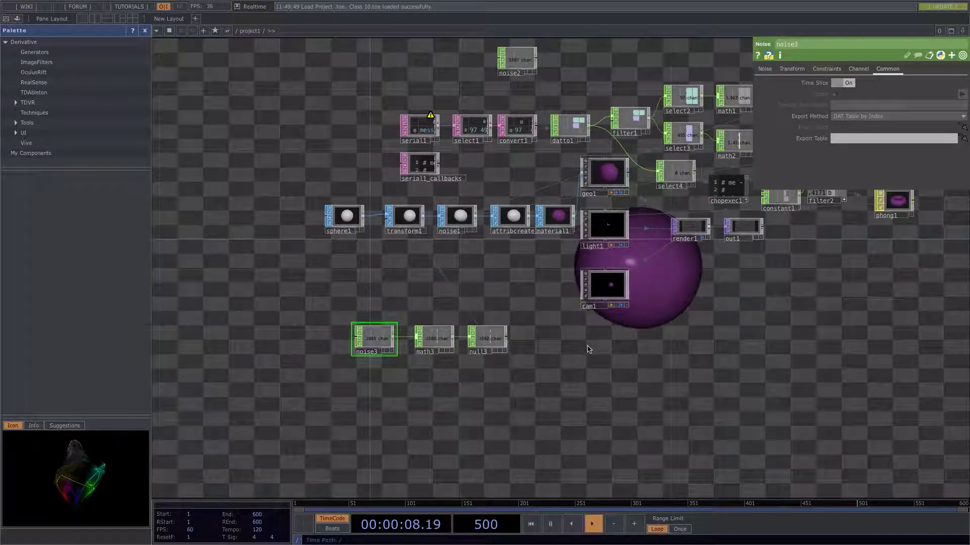
- Raise the Period of noise3 to 3.99
{"action": "scroll", "coordinate": [588, 350], "scroll_direction": "up", "scroll_amount": 2}
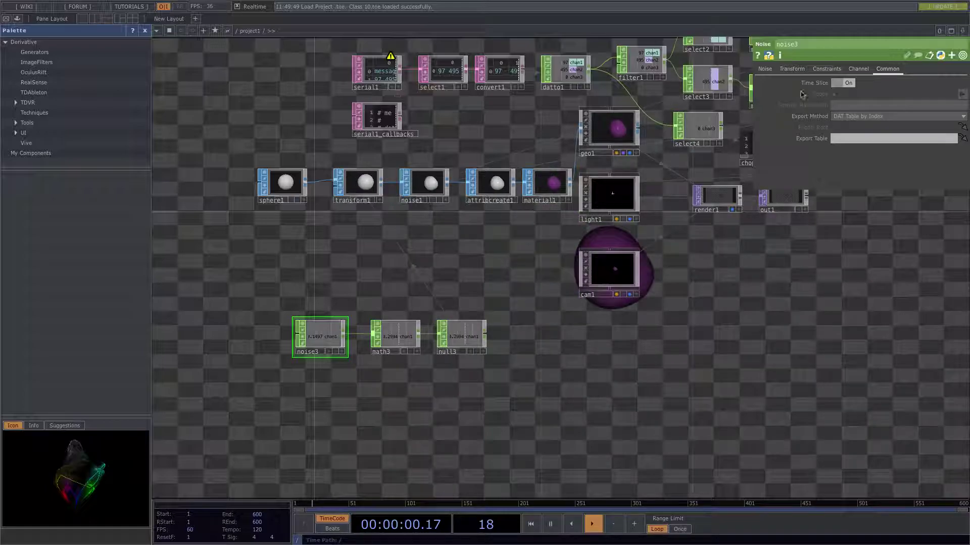
{"action": "left_click", "coordinate": [791, 69]}
{"action": "left_click", "coordinate": [764, 69]}
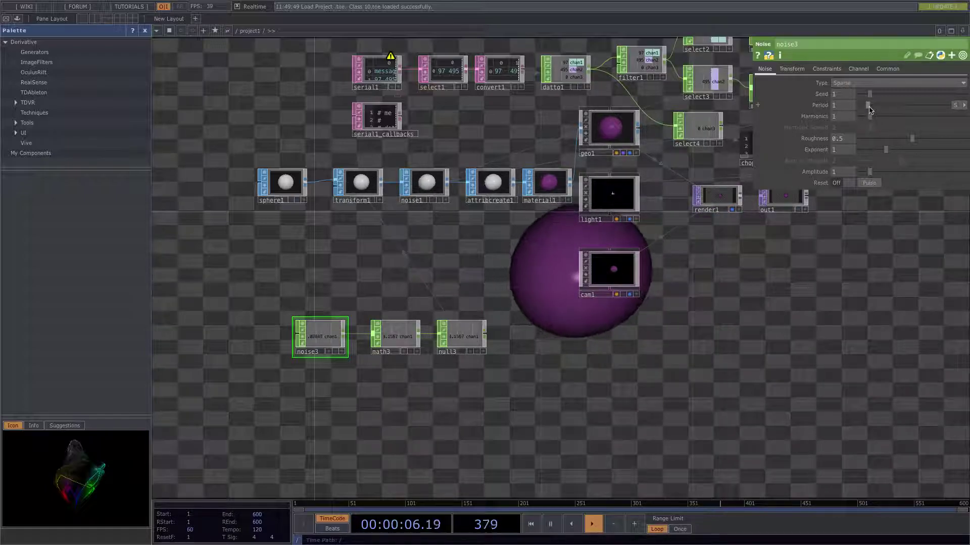
{"action": "left_click_drag", "start_coordinate": [870, 107], "coordinate": [896, 107]}
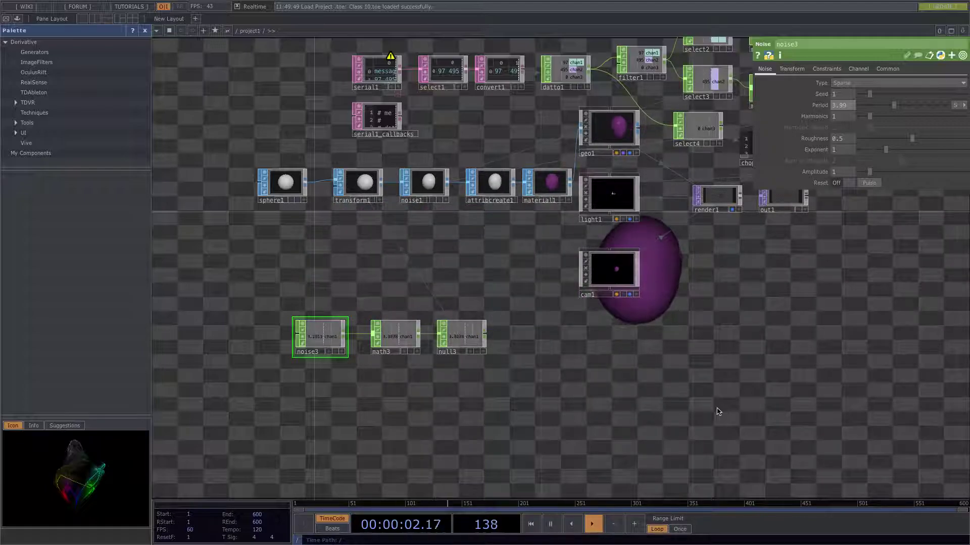
- Look over the whole network, from the serial input and filter chain to the geometry, color and render nodes
{"action": "middle_click_drag", "start_coordinate": [496, 153], "coordinate": [361, 273]}
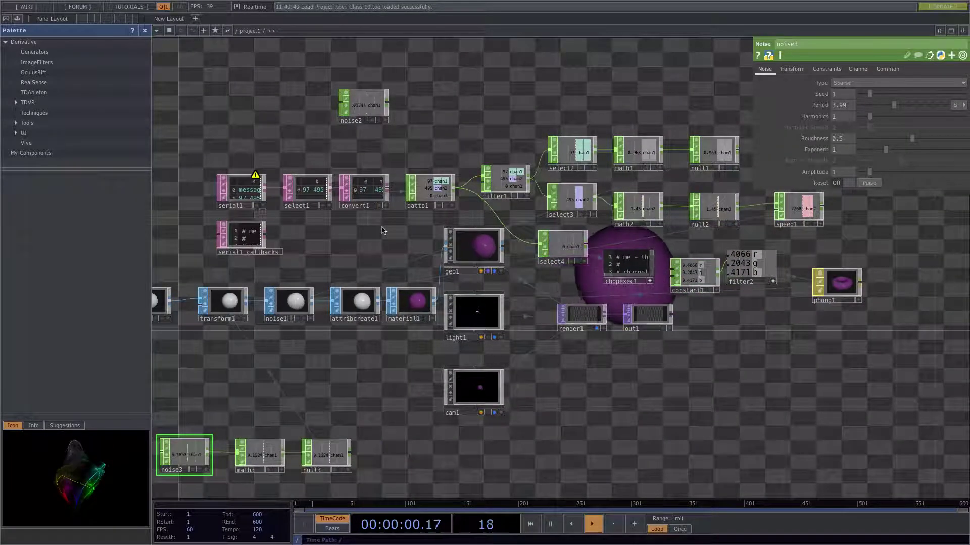
{"action": "scroll", "coordinate": [382, 230], "scroll_direction": "up", "scroll_amount": 3}
{"action": "middle_click_drag", "start_coordinate": [390, 237], "coordinate": [262, 243]}
{"action": "scroll", "coordinate": [256, 238], "scroll_direction": "up", "scroll_amount": 2}
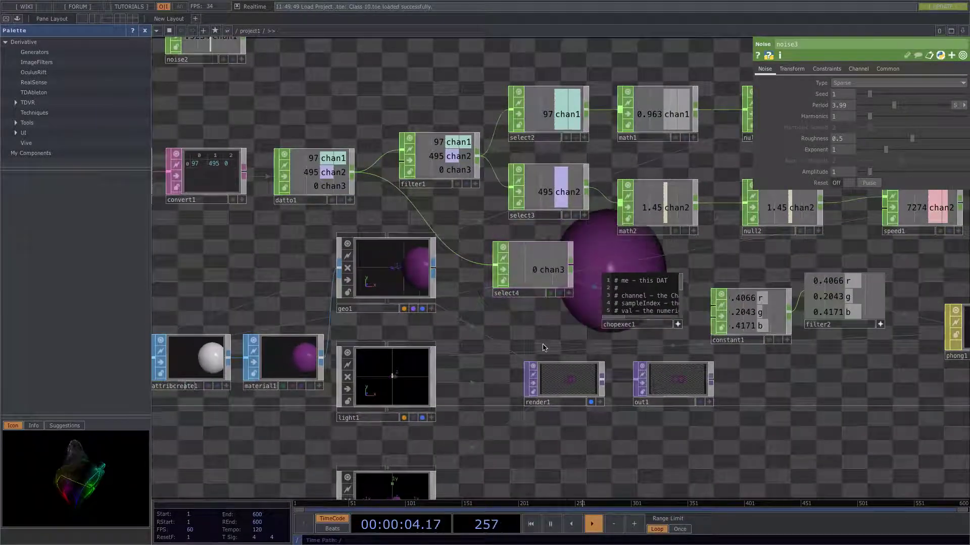
{"action": "middle_click_drag", "start_coordinate": [556, 348], "coordinate": [313, 381]}
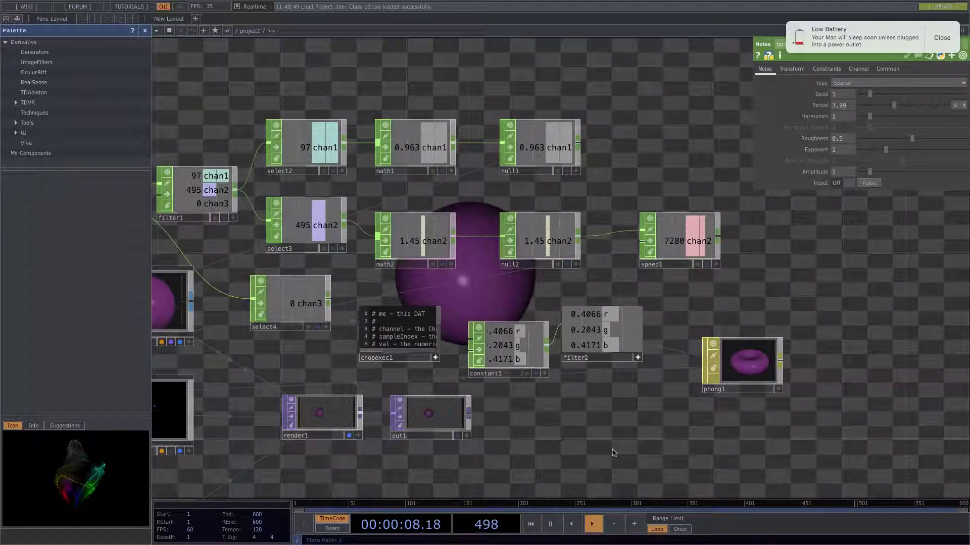
{"action": "middle_click_drag", "start_coordinate": [591, 428], "coordinate": [738, 448]}
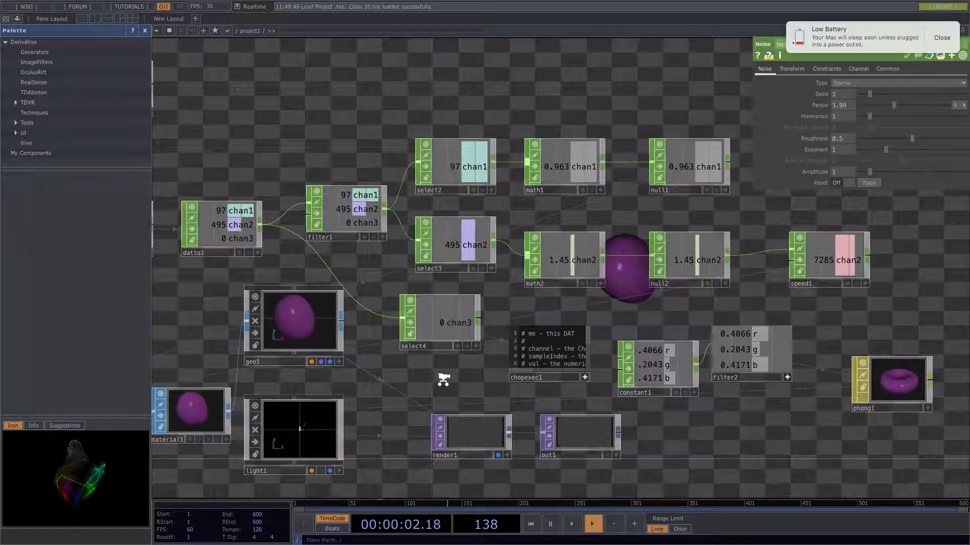
{"action": "scroll", "coordinate": [443, 380], "scroll_direction": "up", "scroll_amount": 4}
{"action": "left_click_drag", "start_coordinate": [444, 379], "coordinate": [625, 414]}
{"action": "left_click_drag", "start_coordinate": [212, 282], "coordinate": [447, 247]}
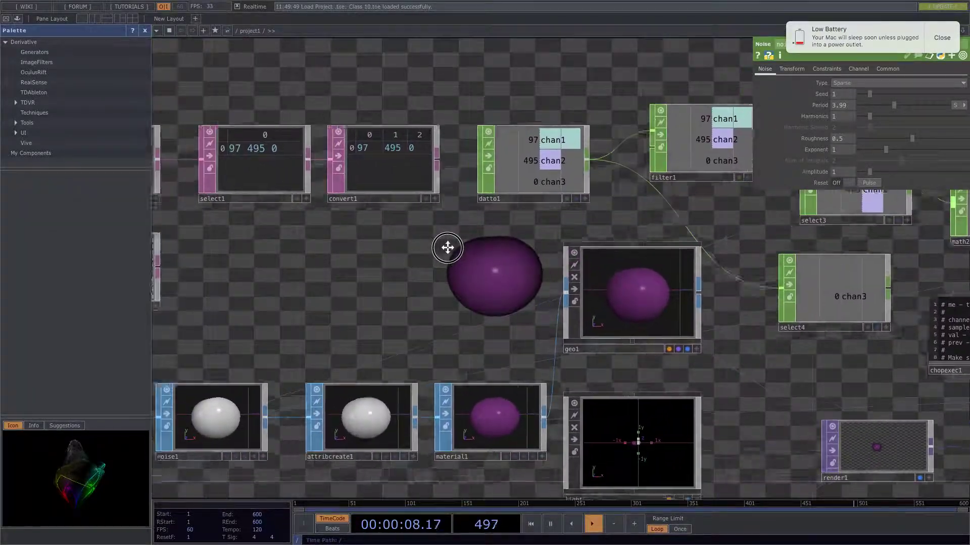
{"action": "scroll", "coordinate": [447, 247], "scroll_direction": "down", "scroll_amount": 6}
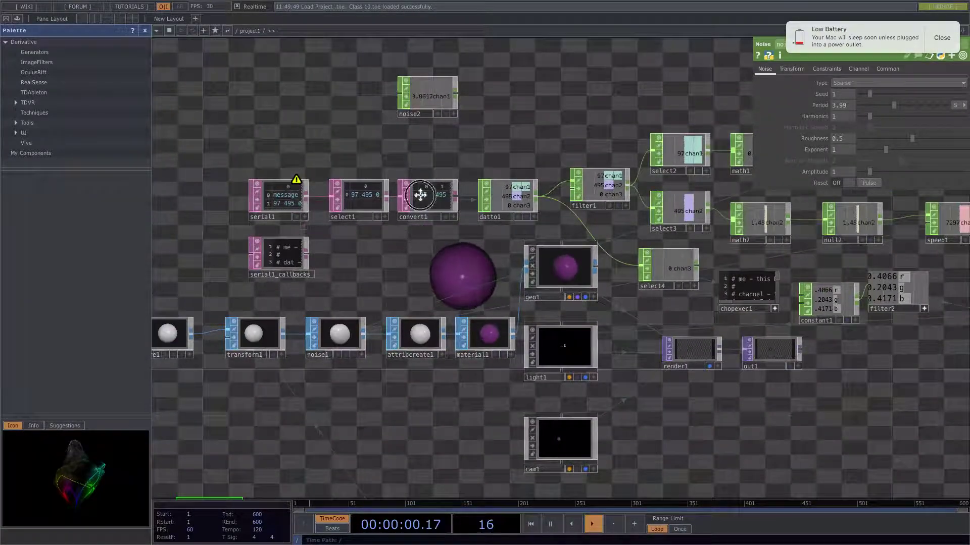
- Copy the noise3, math3 and null3 operators beneath the sphere1 row
{"action": "left_click_drag", "start_coordinate": [415, 222], "coordinate": [435, 137]}
{"action": "left_click_drag", "start_coordinate": [409, 303], "coordinate": [262, 305]}
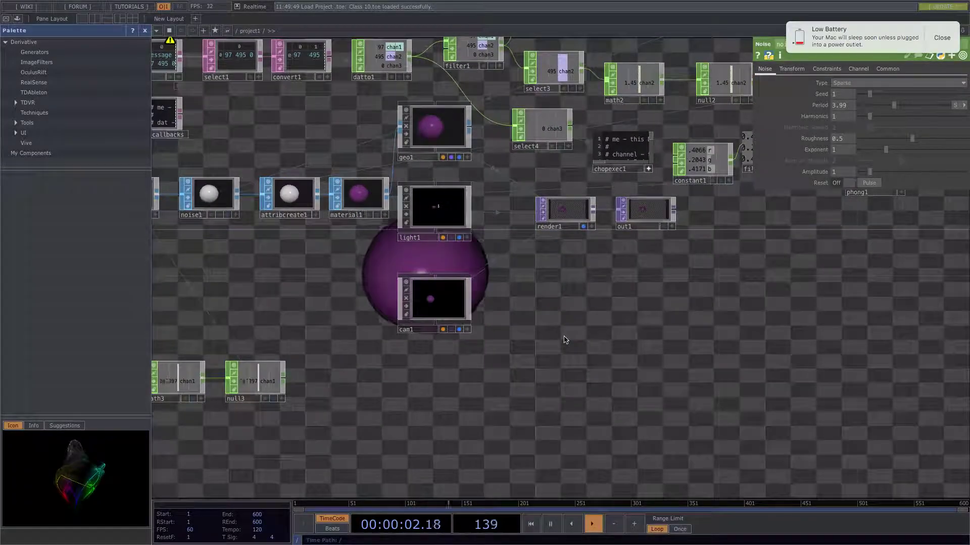
{"action": "scroll", "coordinate": [565, 340], "scroll_direction": "down", "scroll_amount": 6}
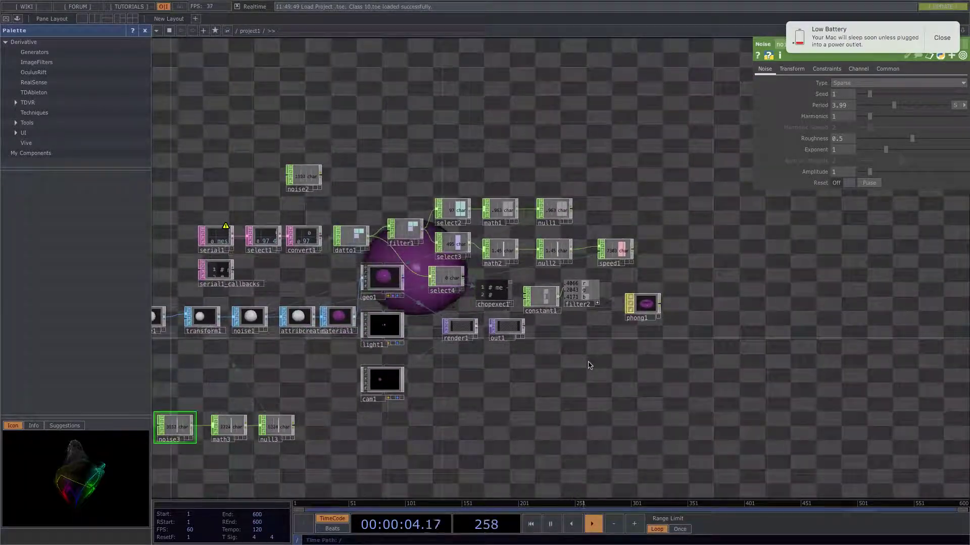
{"action": "scroll", "coordinate": [589, 365], "scroll_direction": "up", "scroll_amount": 1}
{"action": "left_click_drag", "start_coordinate": [260, 406], "coordinate": [488, 419]}
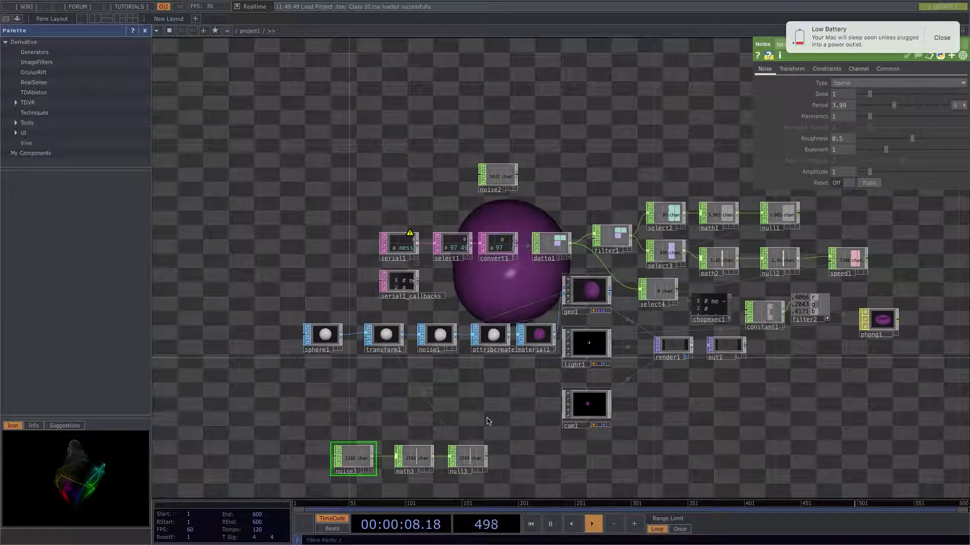
{"action": "scroll", "coordinate": [352, 266], "scroll_direction": "down", "scroll_amount": 3}
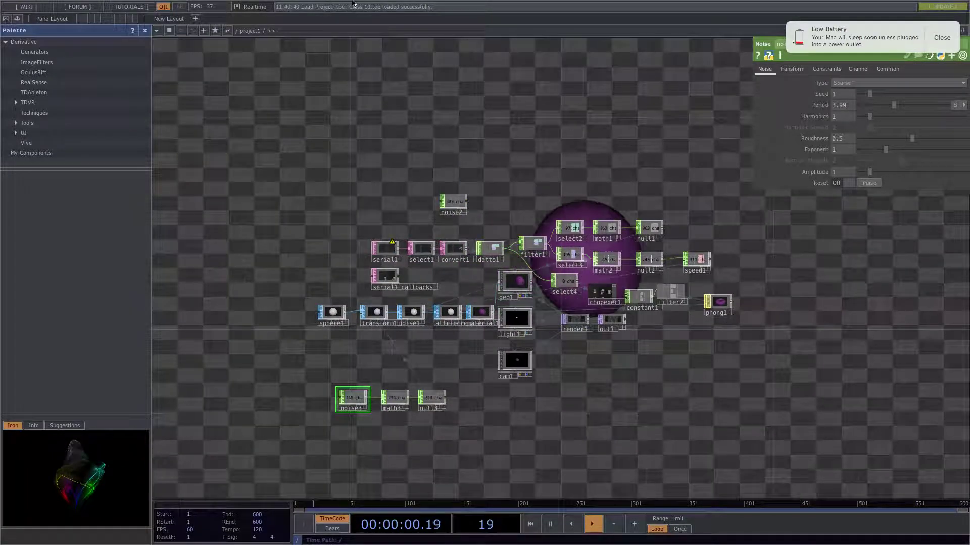
{"action": "mouse_move", "coordinate": [352, 3]}
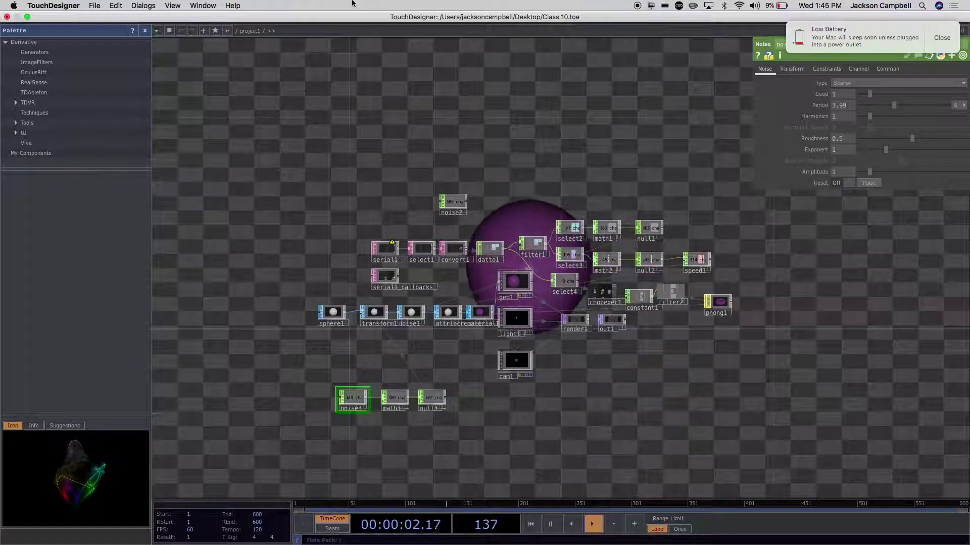
{"action": "left_click", "coordinate": [94, 6]}
{"action": "left_click", "coordinate": [467, 387]}
{"action": "left_click", "coordinate": [317, 372]}
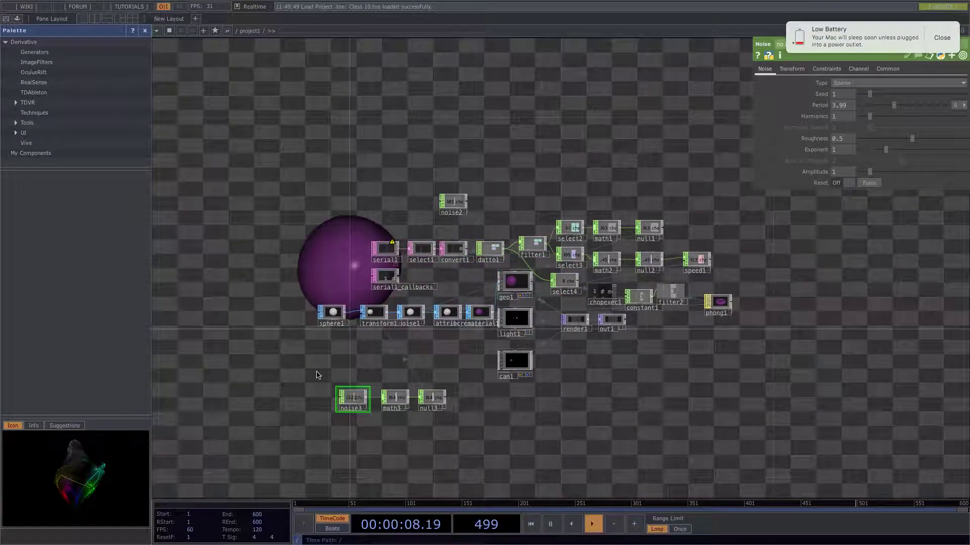
{"action": "left_click_drag", "start_coordinate": [317, 373], "coordinate": [355, 397]}
{"action": "left_click_drag", "start_coordinate": [419, 424], "coordinate": [461, 431]}
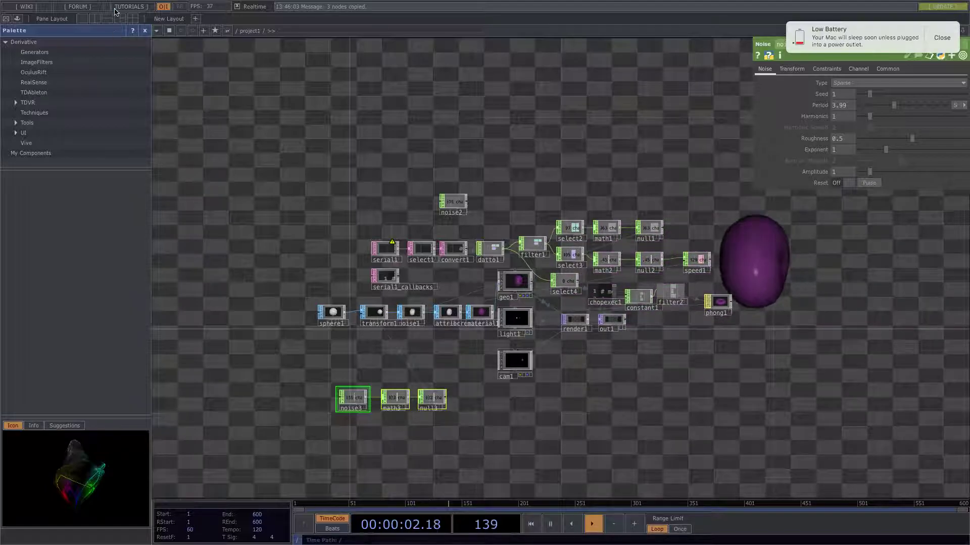
- Open the recent project Ultimate Blobby Sphere.3.toe, quitting Class 10.toe without saving it
{"action": "mouse_move", "coordinate": [118, 2]}
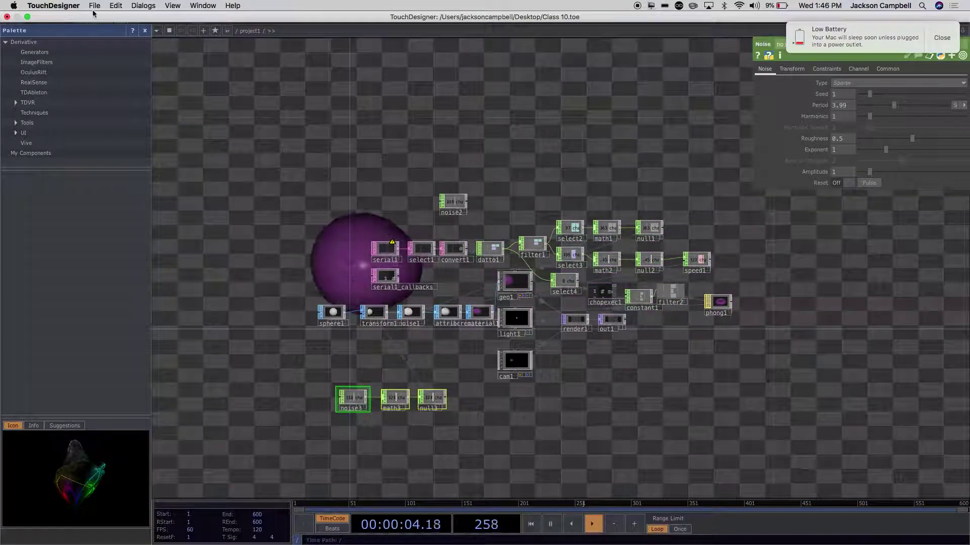
{"action": "left_click", "coordinate": [94, 6]}
{"action": "mouse_move", "coordinate": [152, 53]}
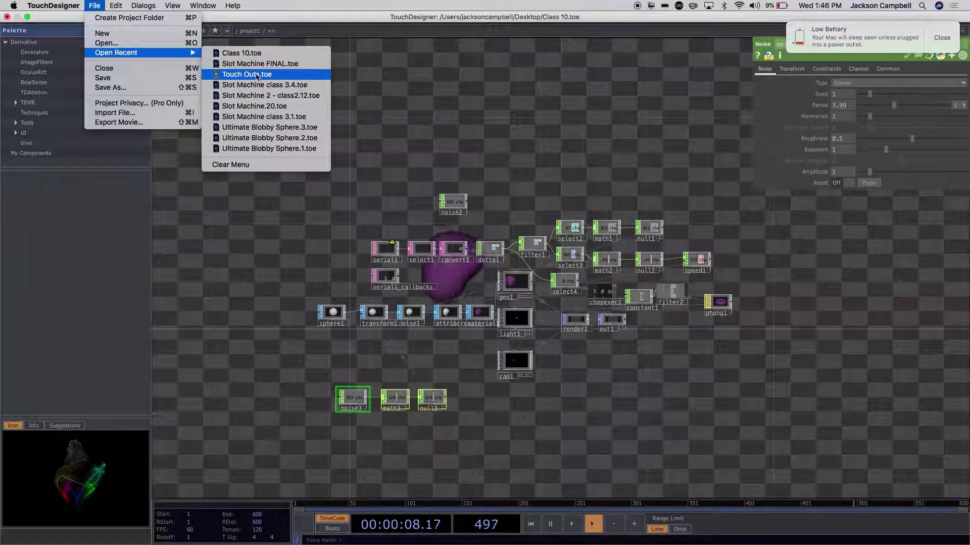
{"action": "left_click", "coordinate": [271, 130]}
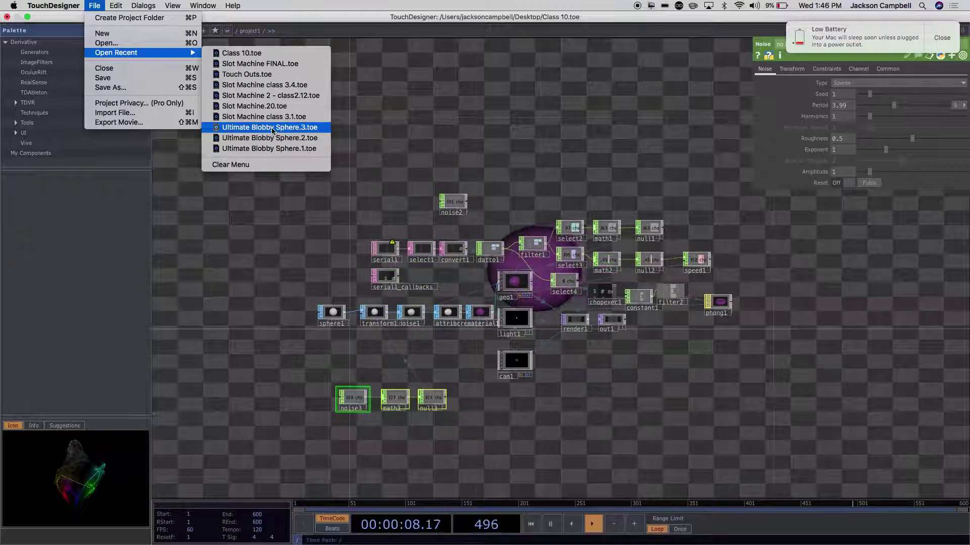
{"action": "left_click", "coordinate": [271, 129]}
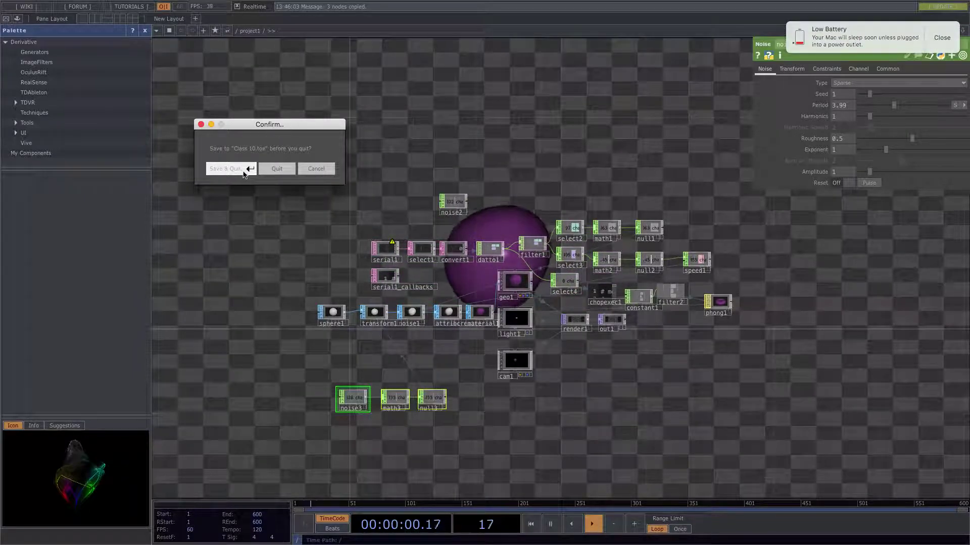
{"action": "left_click", "coordinate": [270, 169]}
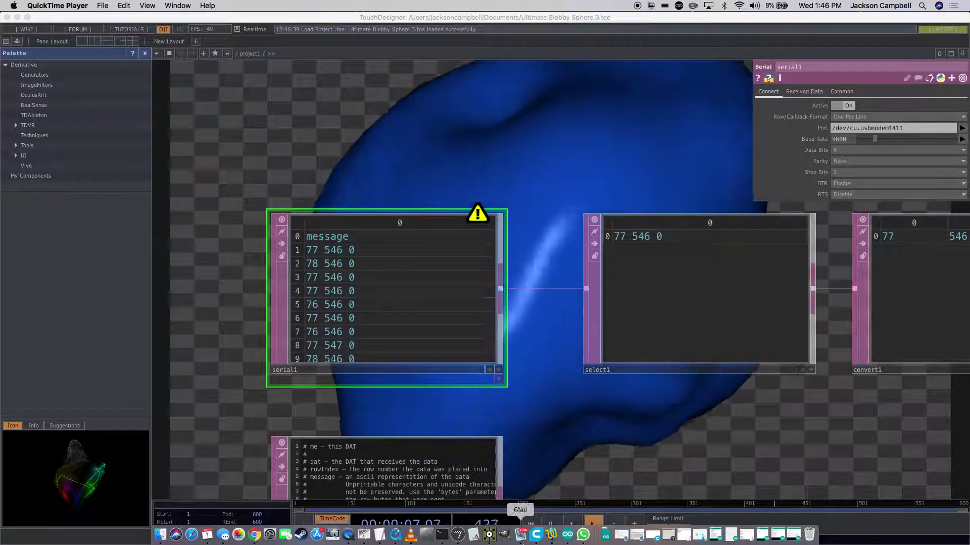
- Paste the copied noise, math and null chain into the empty area well below datexec1 and the sphere1 row
{"action": "scroll", "coordinate": [550, 401], "scroll_direction": "down", "scroll_amount": 3}
{"action": "scroll", "coordinate": [558, 426], "scroll_direction": "down", "scroll_amount": 2}
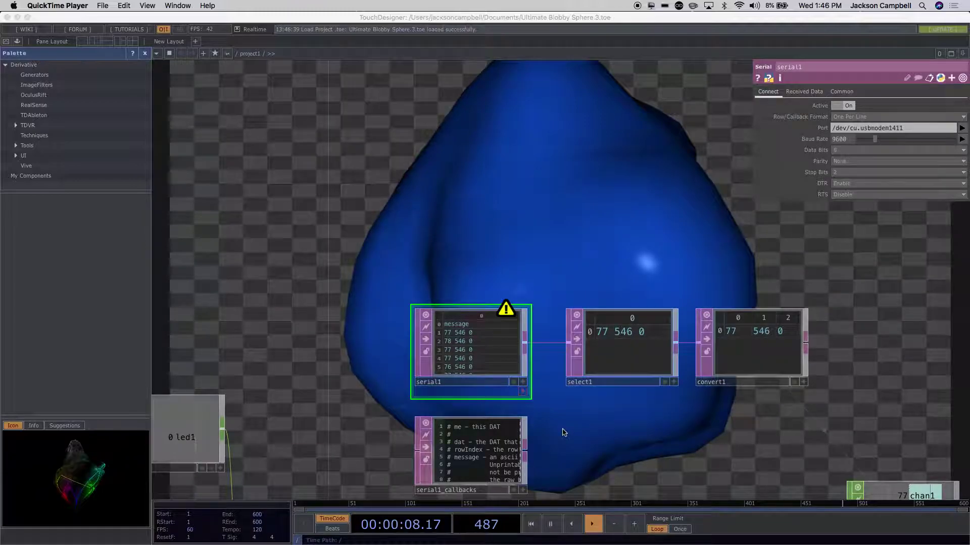
{"action": "scroll", "coordinate": [564, 433], "scroll_direction": "down", "scroll_amount": 4}
{"action": "left_click_drag", "start_coordinate": [562, 430], "coordinate": [615, 197]}
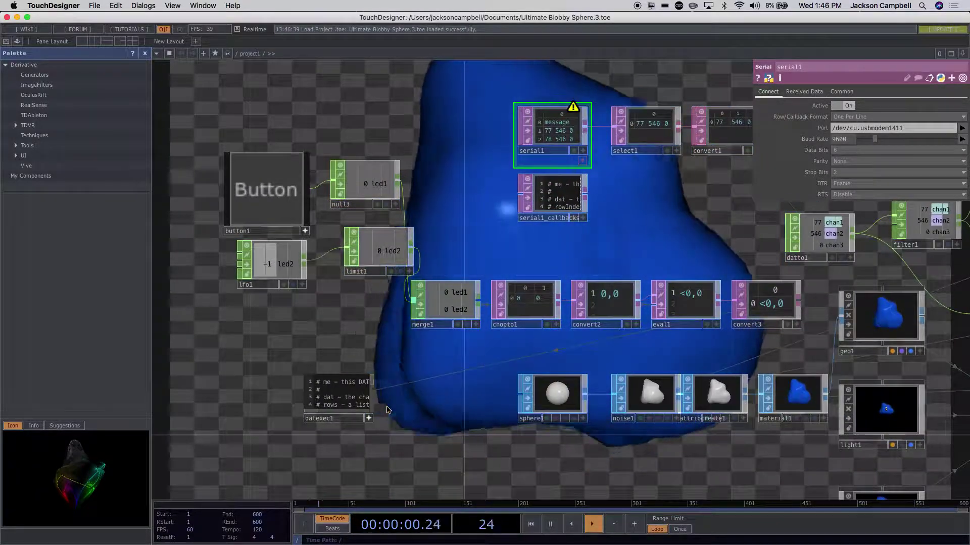
{"action": "left_click_drag", "start_coordinate": [388, 410], "coordinate": [454, 262]}
{"action": "key", "text": "ctrl+v"}
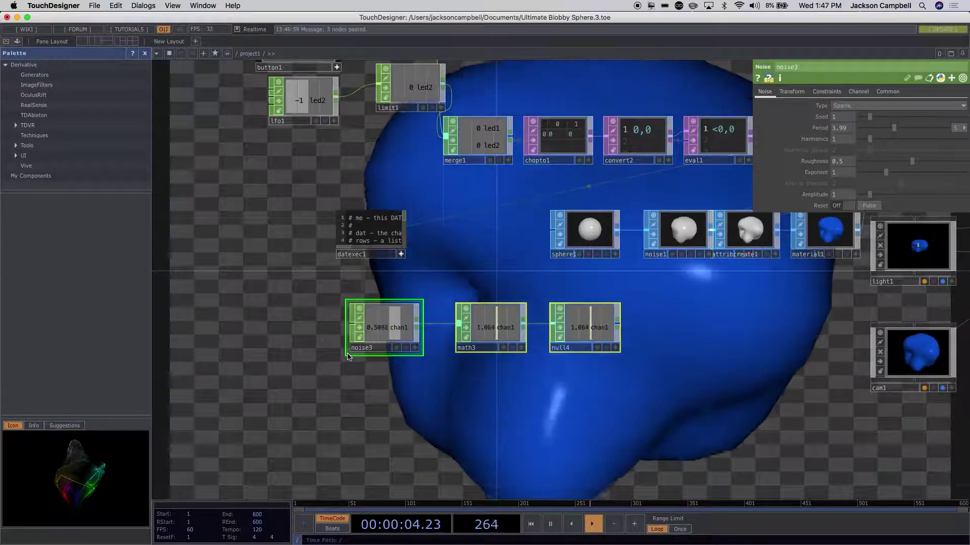
{"action": "left_click_drag", "start_coordinate": [392, 342], "coordinate": [379, 422]}
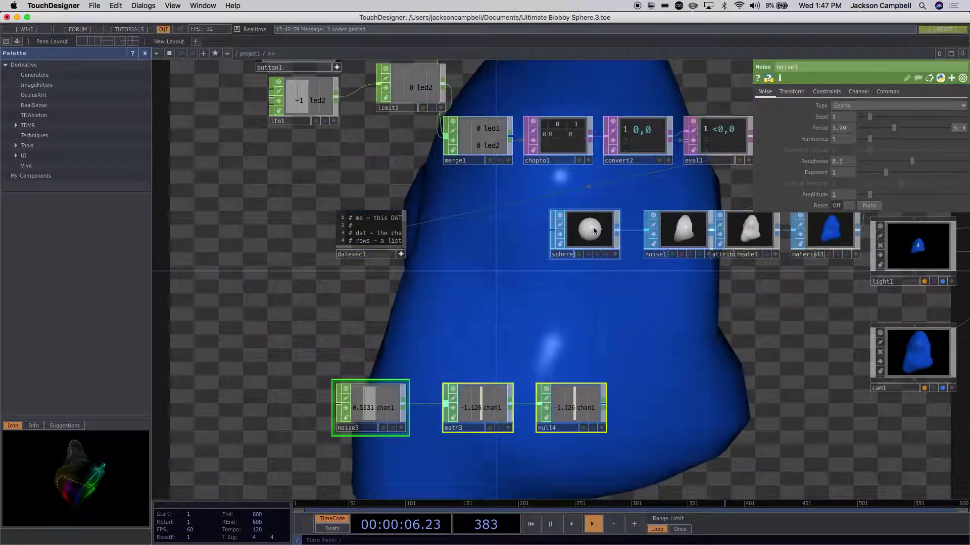
- Set all three Radius values of sphere1 to 0.25
{"action": "left_click", "coordinate": [594, 231]}
{"action": "left_click_drag", "start_coordinate": [836, 140], "coordinate": [868, 144]}
{"action": "type", "text": ".25"}
{"action": "left_click_drag", "start_coordinate": [933, 142], "coordinate": [916, 142]}
{"action": "type", "text": ".2"}
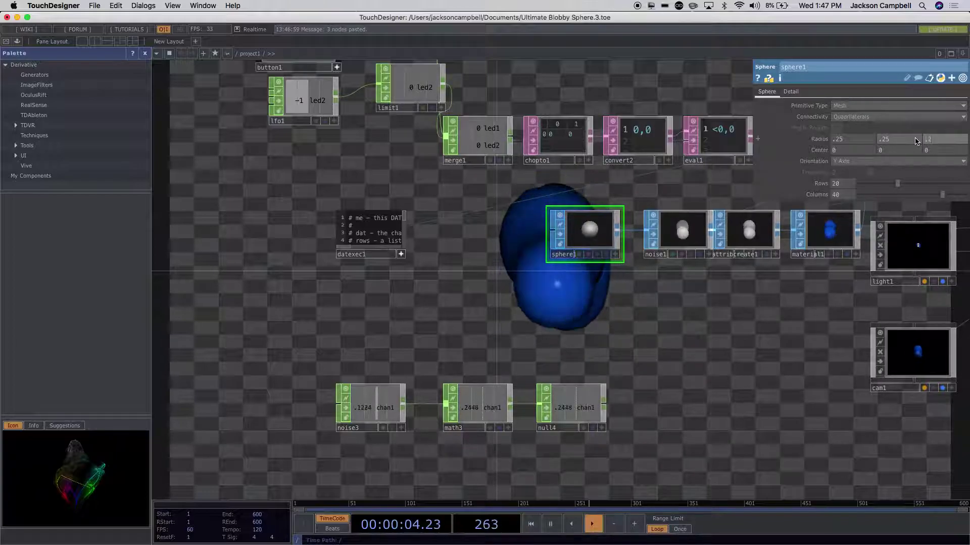
{"action": "type", "text": "5"}
{"action": "key", "text": "Return"}
- Scale down the Amplitude of noise1 by changing its expression to op('null1')['chan1']*.25
{"action": "left_click", "coordinate": [665, 235]}
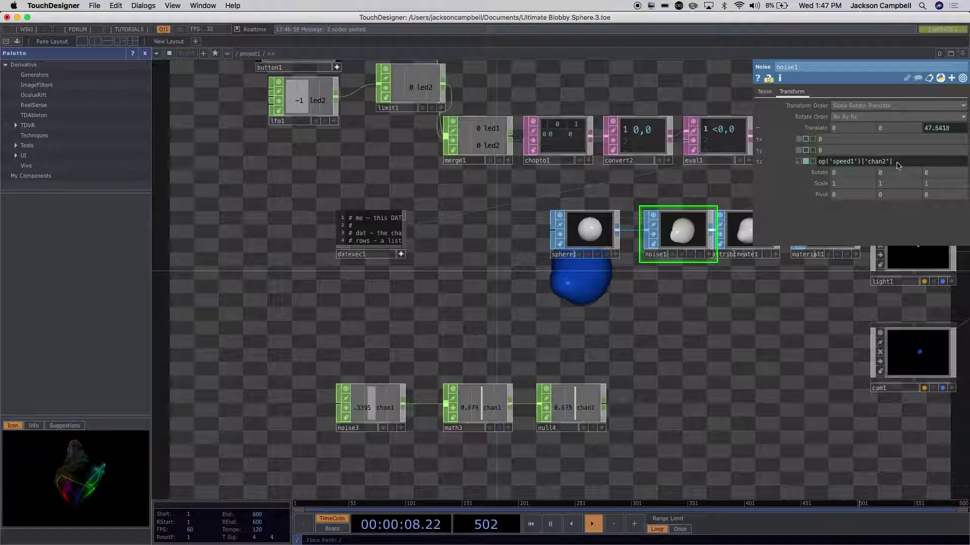
{"action": "left_click", "coordinate": [766, 96]}
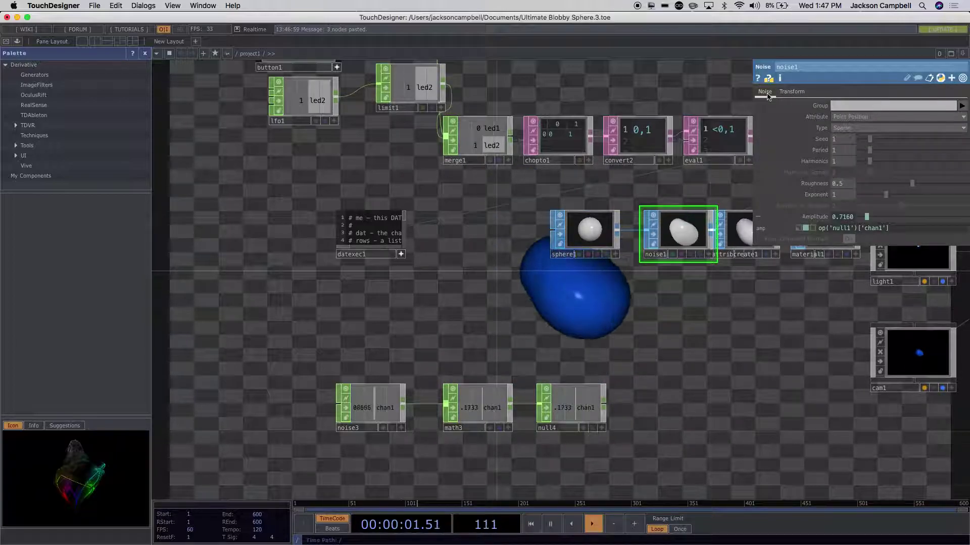
{"action": "left_click", "coordinate": [895, 230]}
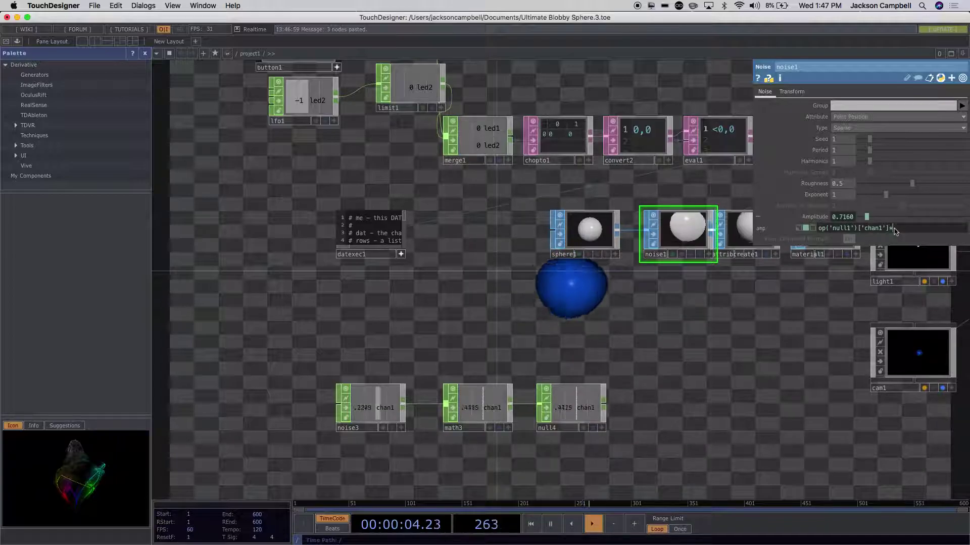
{"action": "type", "text": "*.25"}
{"action": "left_click", "coordinate": [758, 389]}
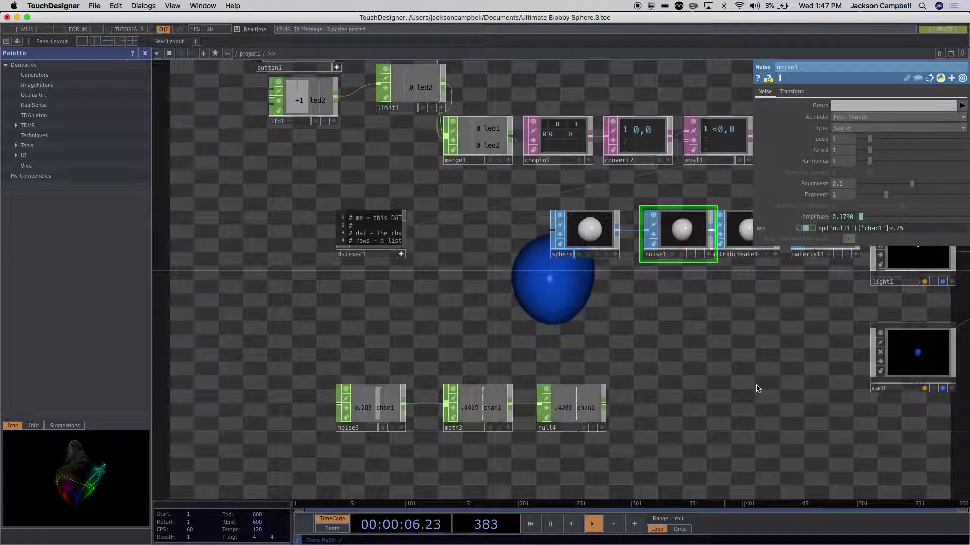
- Move sphere1 away from noise1 and insert a Transform SOP on the wire between them
{"action": "scroll", "coordinate": [756, 388], "scroll_direction": "down", "scroll_amount": 2}
{"action": "scroll", "coordinate": [757, 389], "scroll_direction": "up", "scroll_amount": 4}
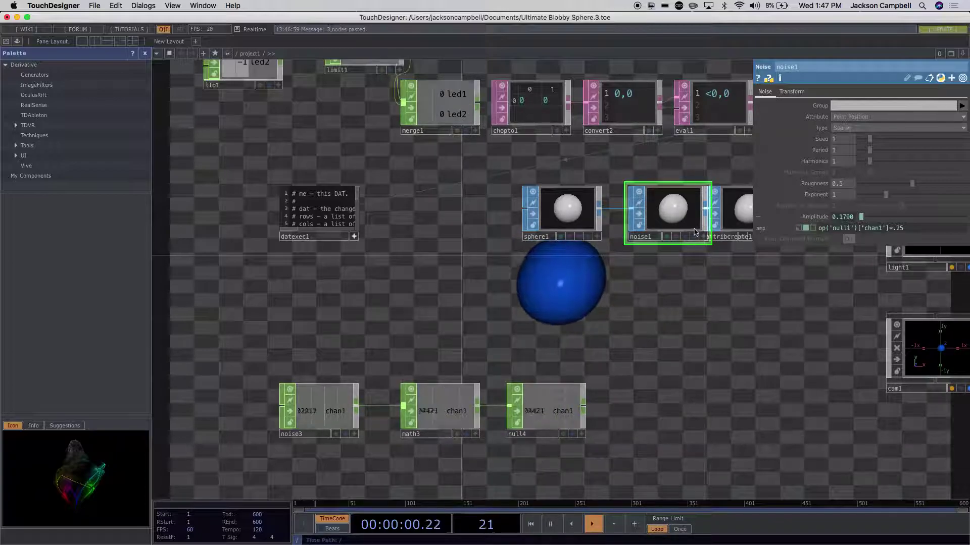
{"action": "left_click", "coordinate": [566, 204]}
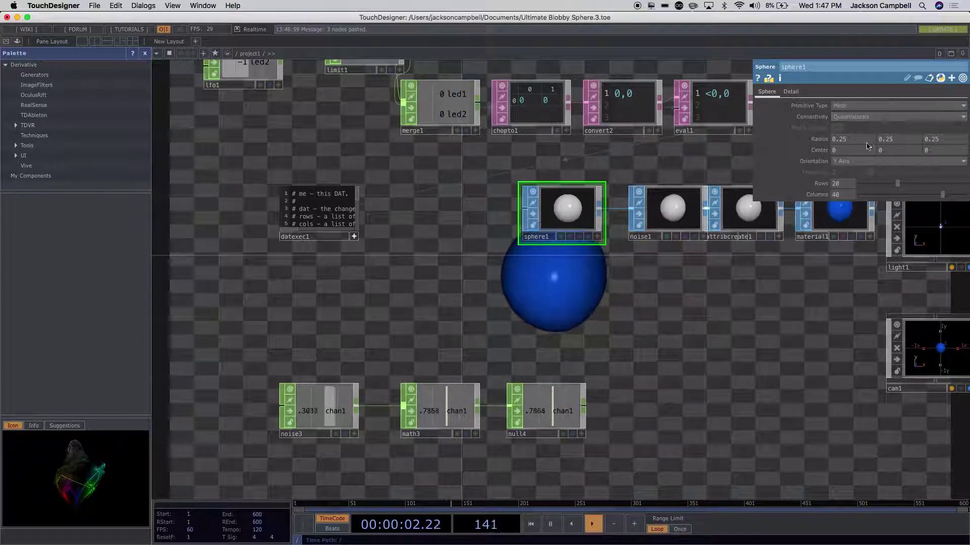
{"action": "left_click", "coordinate": [565, 224]}
{"action": "left_click_drag", "start_coordinate": [565, 224], "coordinate": [445, 230]}
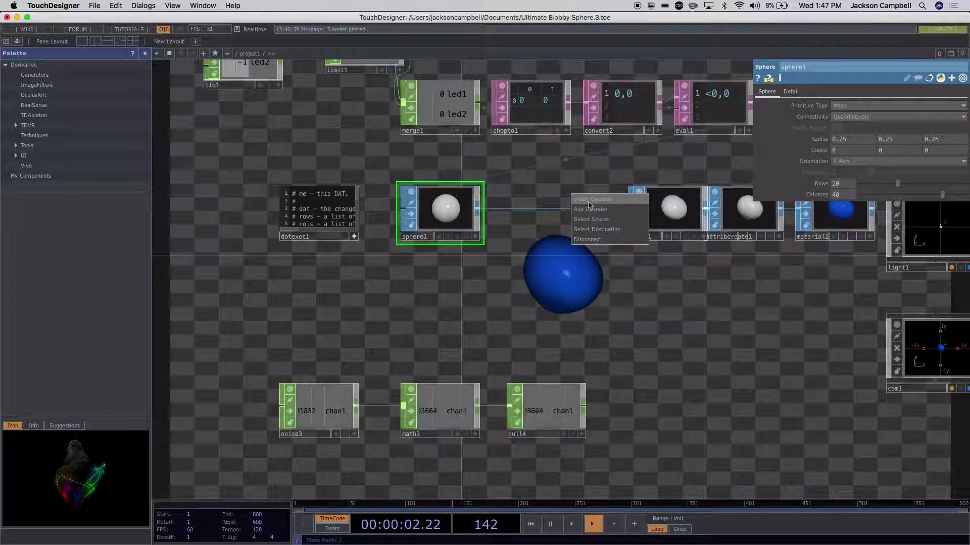
{"action": "left_click", "coordinate": [590, 204]}
{"action": "type", "text": "tra"}
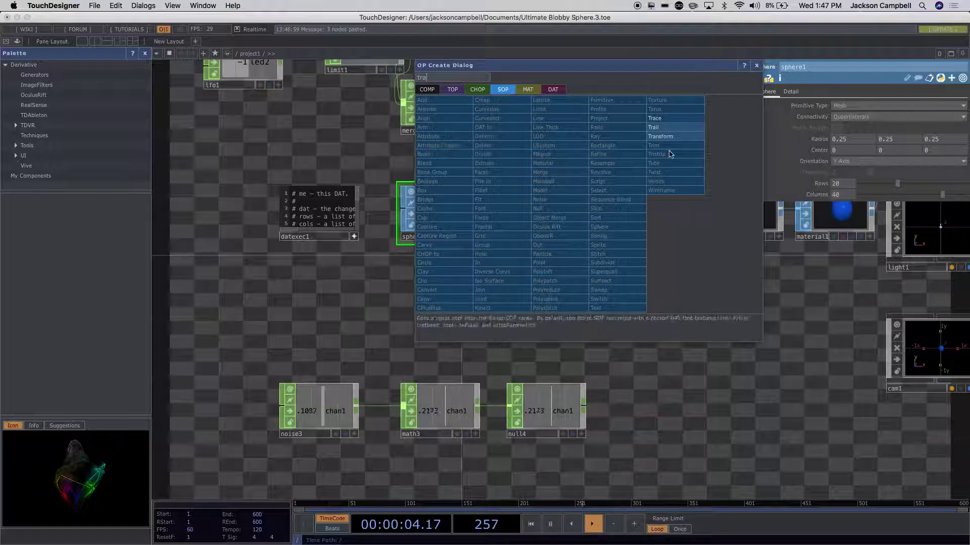
{"action": "left_click", "coordinate": [670, 141]}
{"action": "left_click", "coordinate": [558, 212]}
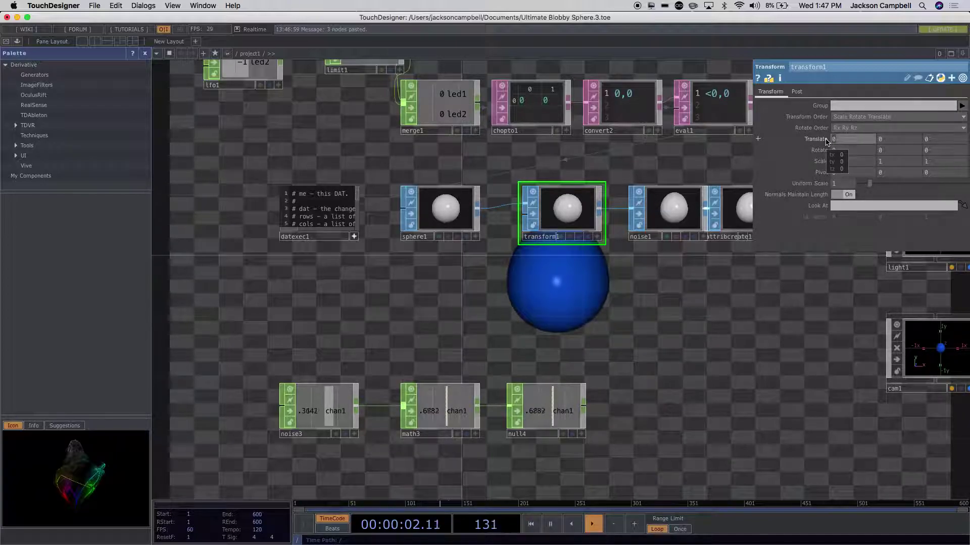
- Drive the Translate X of transform1 with the expression op('null4')['chan1']
{"action": "left_click", "coordinate": [760, 140]}
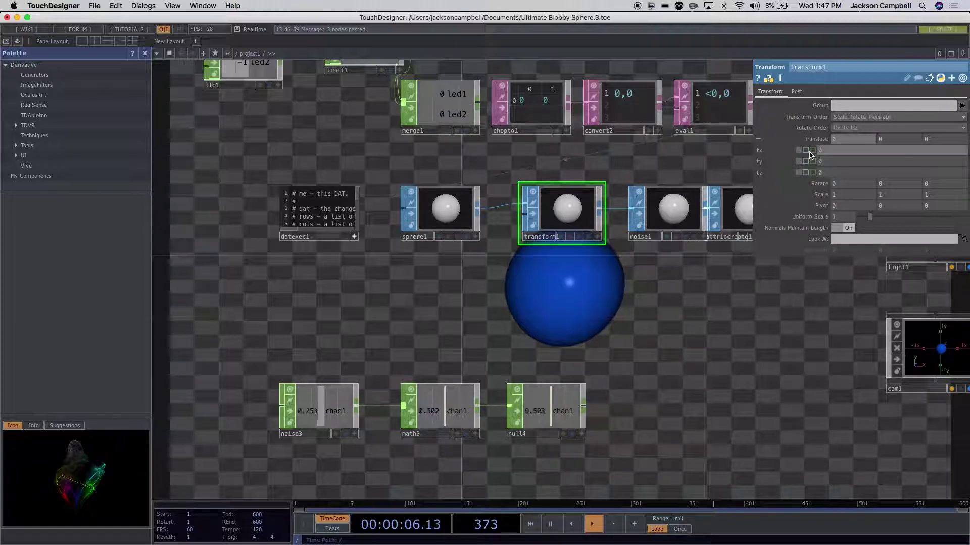
{"action": "left_click", "coordinate": [806, 150]}
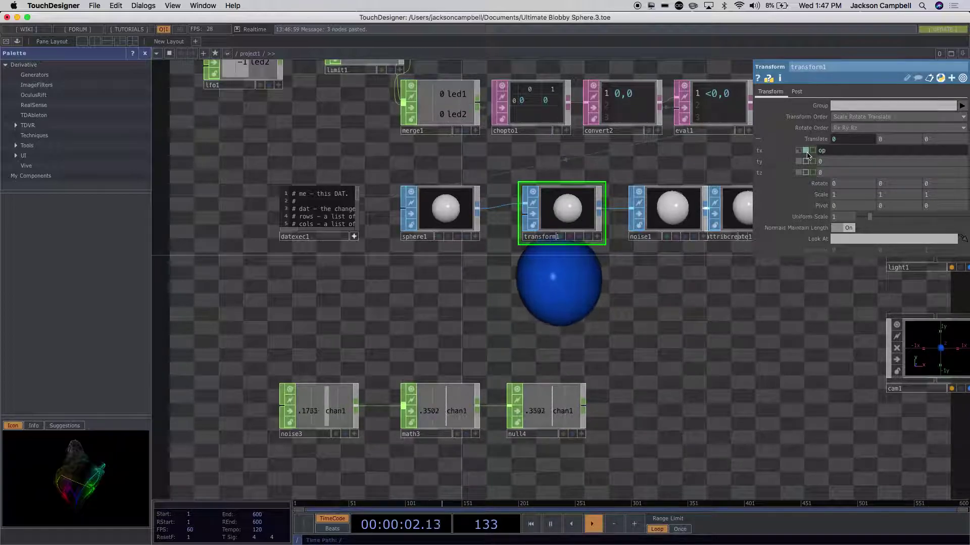
{"action": "type", "text": "op('null4"}
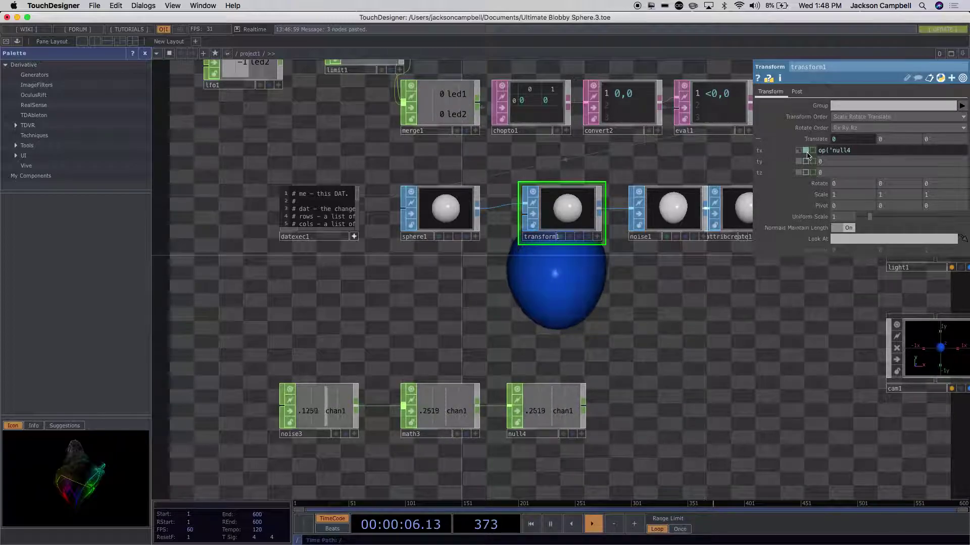
{"action": "type", "text": "')["}
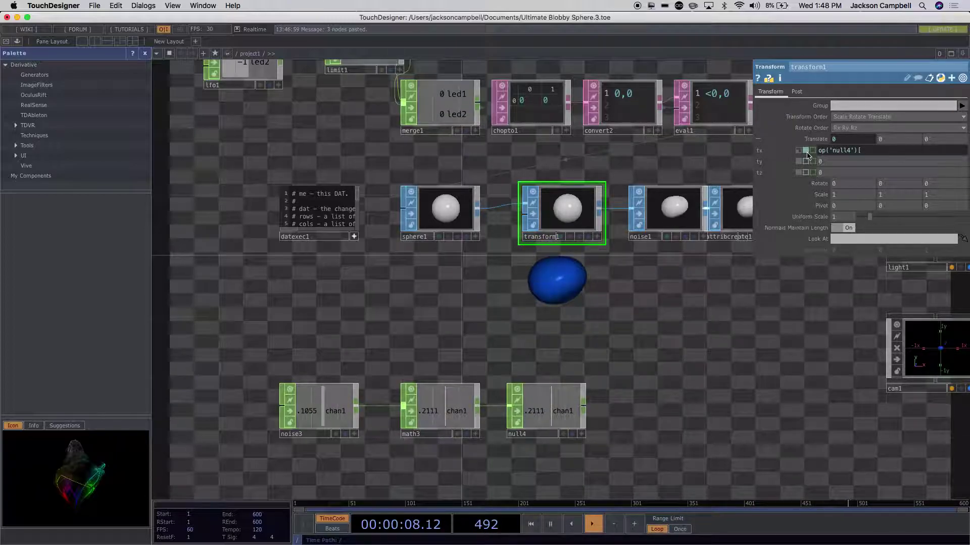
{"action": "type", "text": "'chan"}
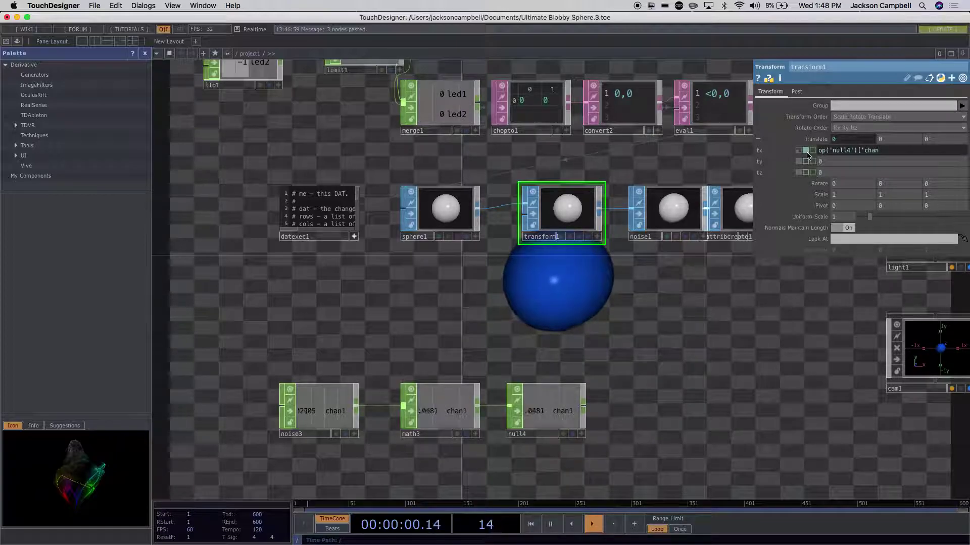
{"action": "type", "text": "1']"}
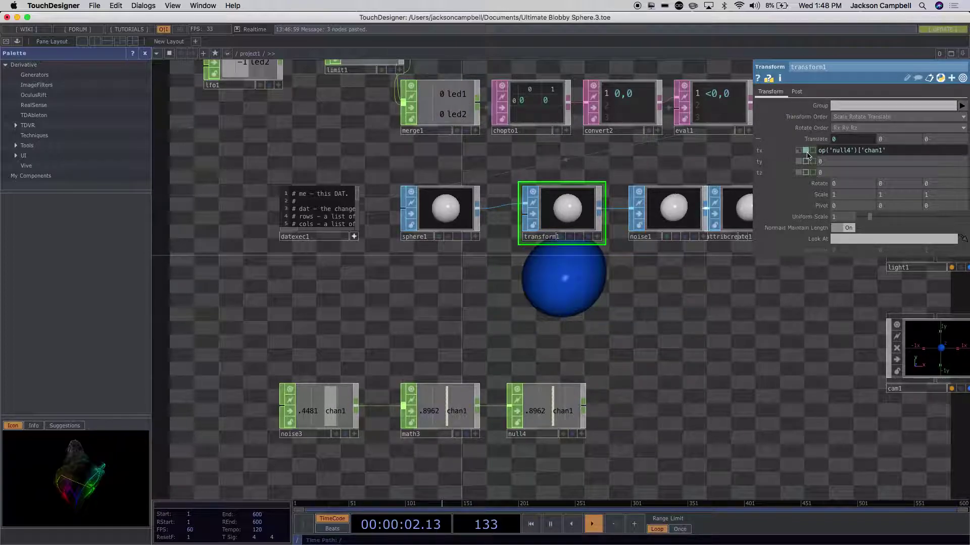
{"action": "left_click", "coordinate": [706, 345]}
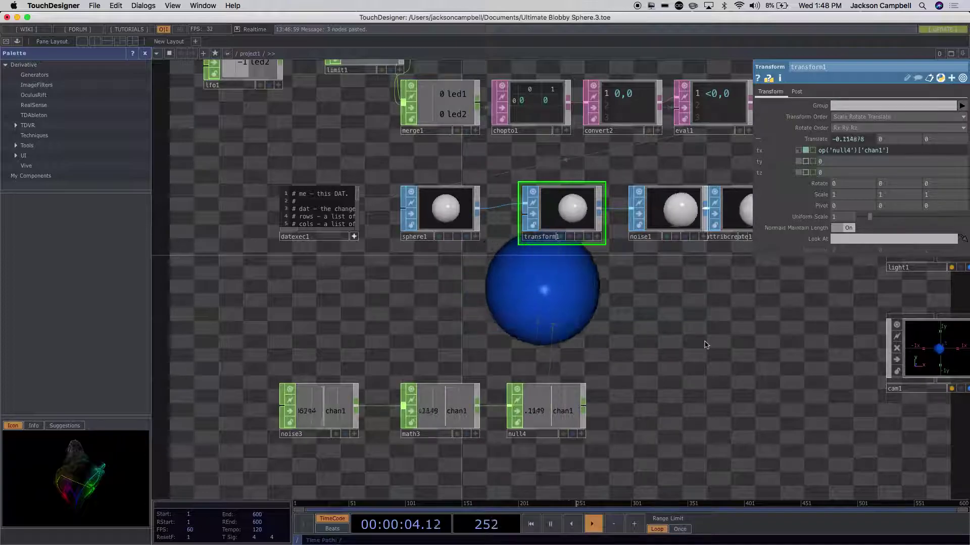
{"action": "scroll", "coordinate": [706, 345], "scroll_direction": "down", "scroll_amount": 3}
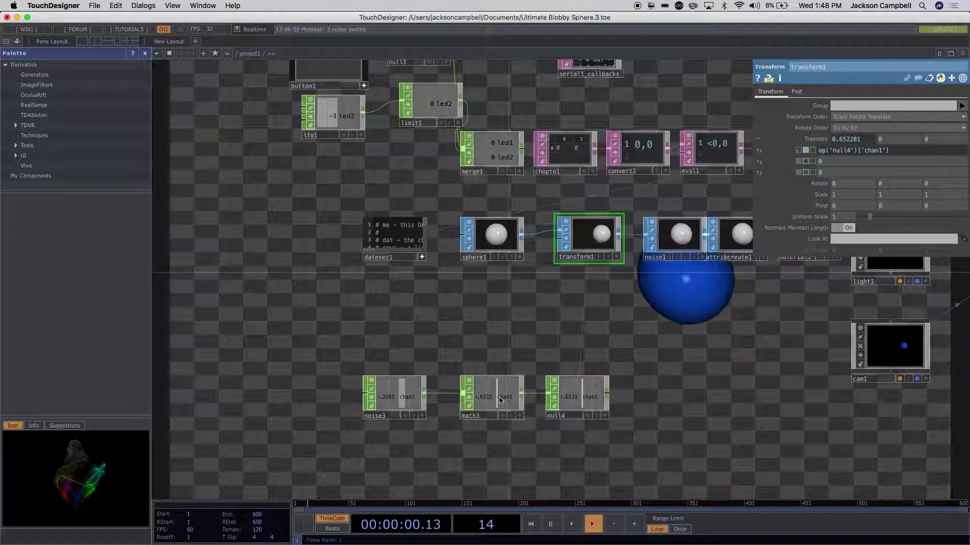
{"action": "scroll", "coordinate": [499, 396], "scroll_direction": "down", "scroll_amount": 3}
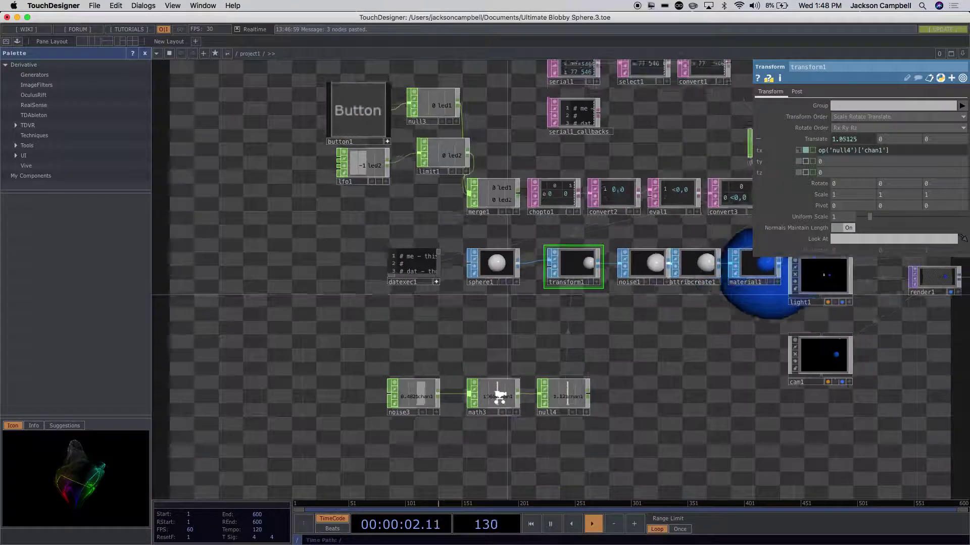
- Add a Math CHOP in the empty network area beside datexec1
{"action": "scroll", "coordinate": [487, 253], "scroll_direction": "up", "scroll_amount": 5}
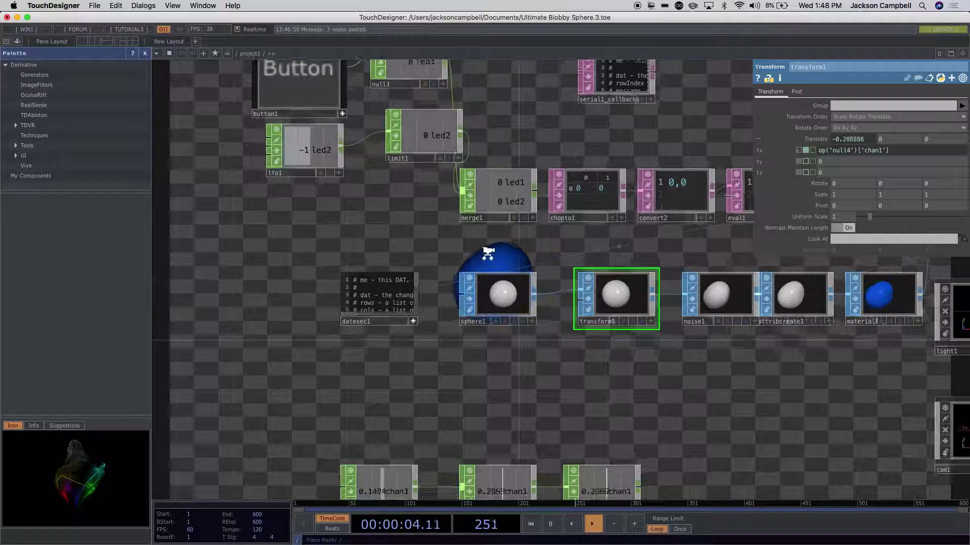
{"action": "left_click_drag", "start_coordinate": [456, 249], "coordinate": [482, 241]}
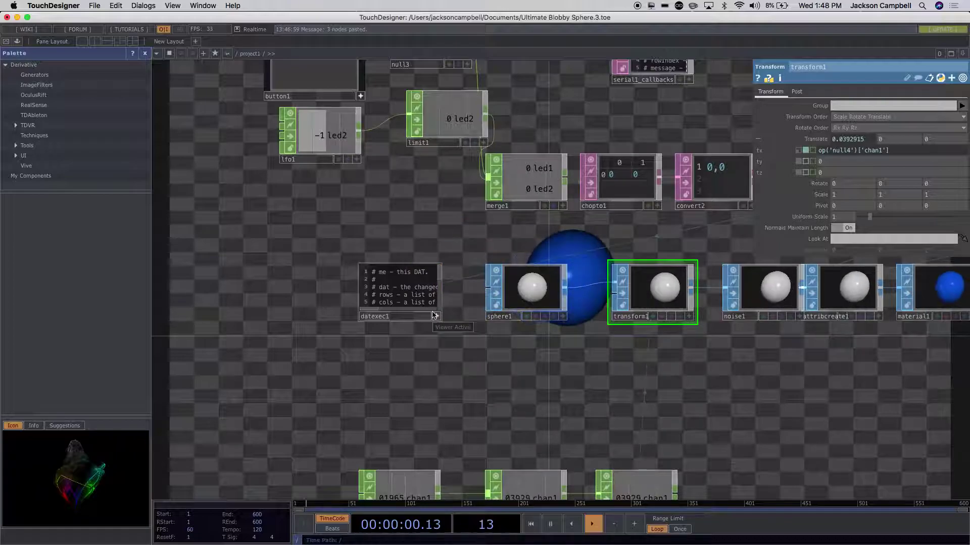
{"action": "right_click", "coordinate": [268, 370]}
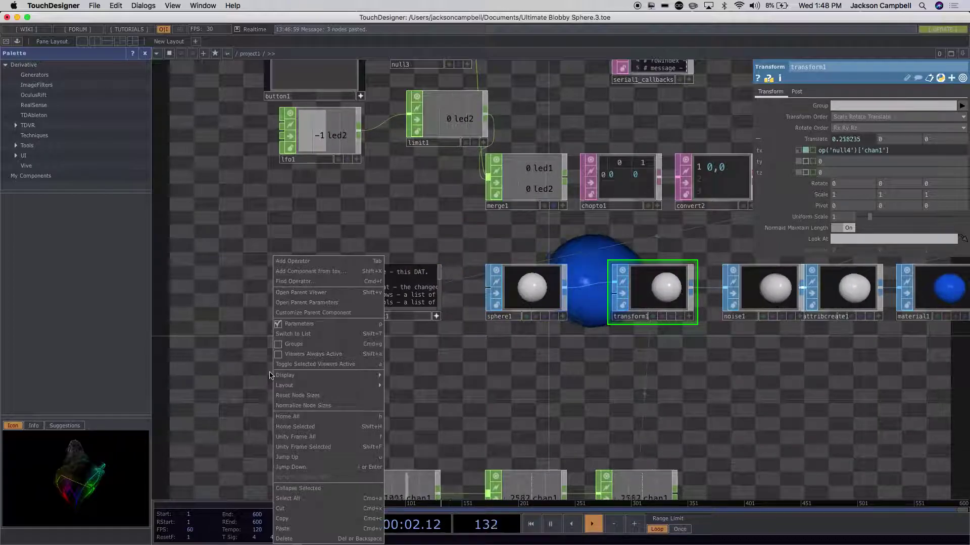
{"action": "key", "text": "Tab"}
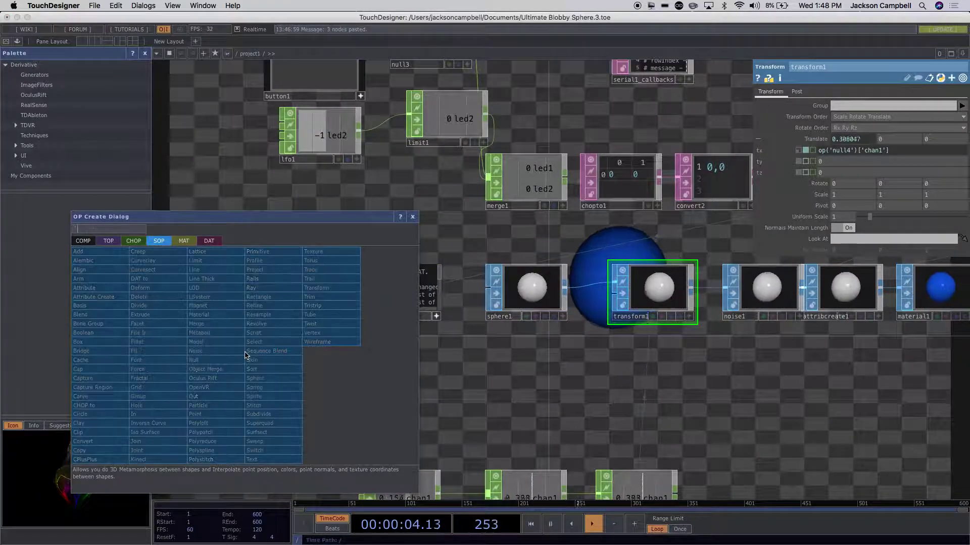
{"action": "left_click", "coordinate": [134, 242]}
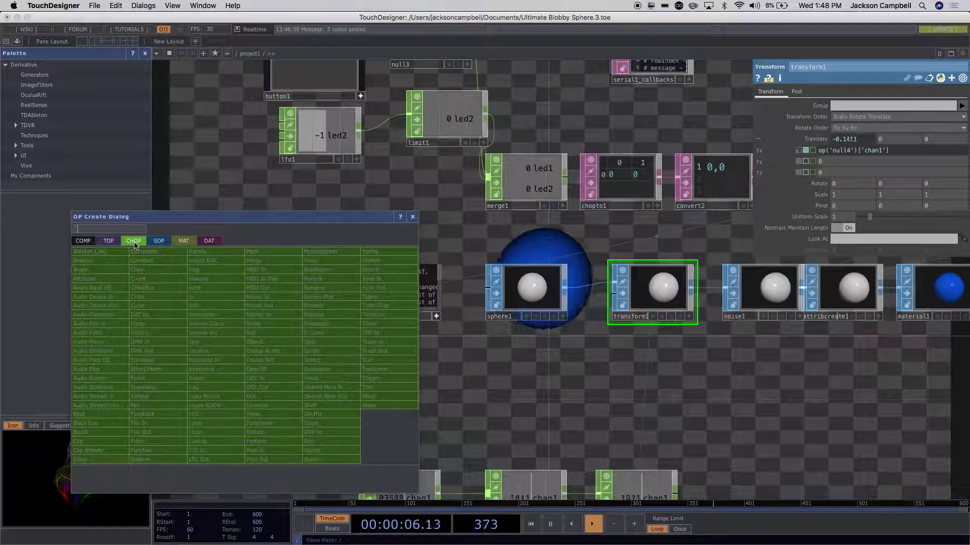
{"action": "type", "text": "mat"}
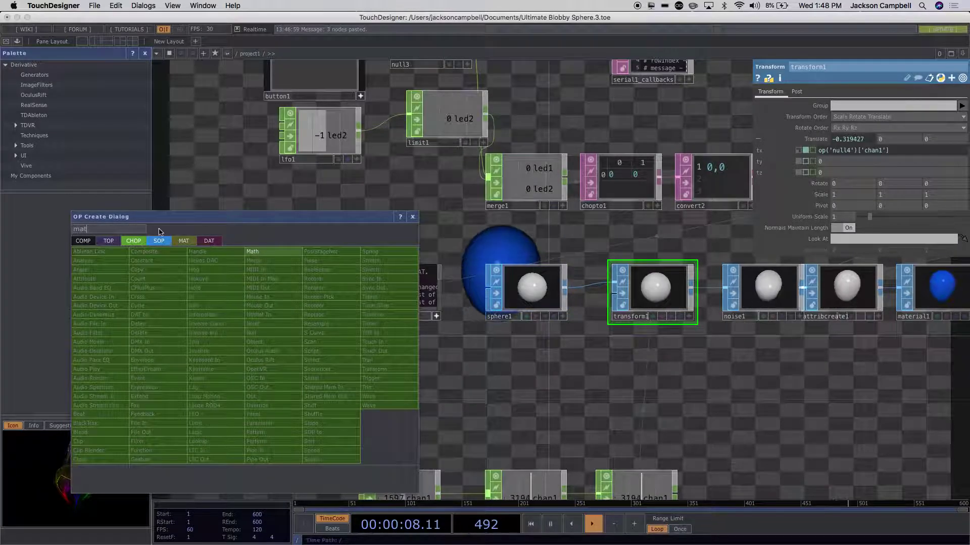
{"action": "left_click", "coordinate": [257, 251]}
{"action": "left_click", "coordinate": [269, 329]}
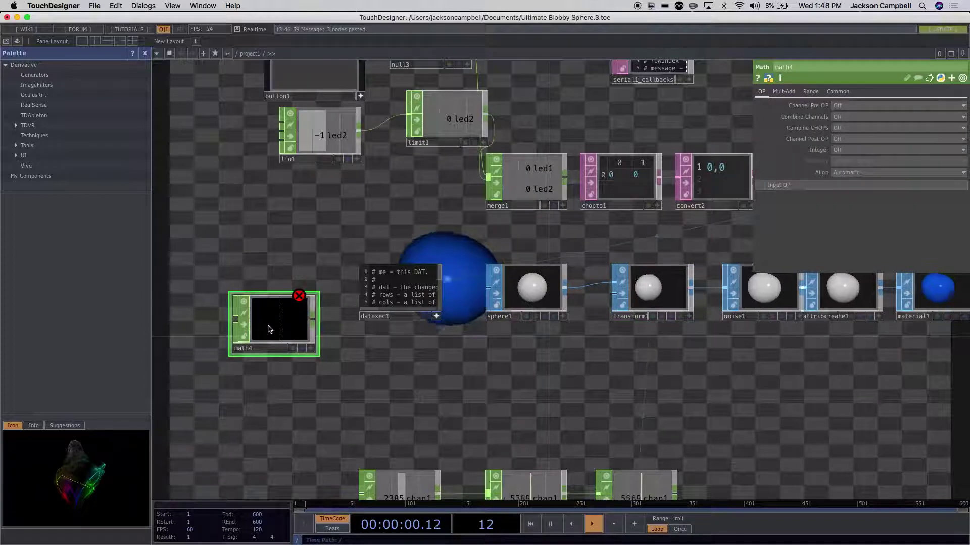
- Check the range set in math3, which feeds null4, and set the From Range of math4 to -2 and 2
{"action": "left_click_drag", "start_coordinate": [442, 353], "coordinate": [459, 267]}
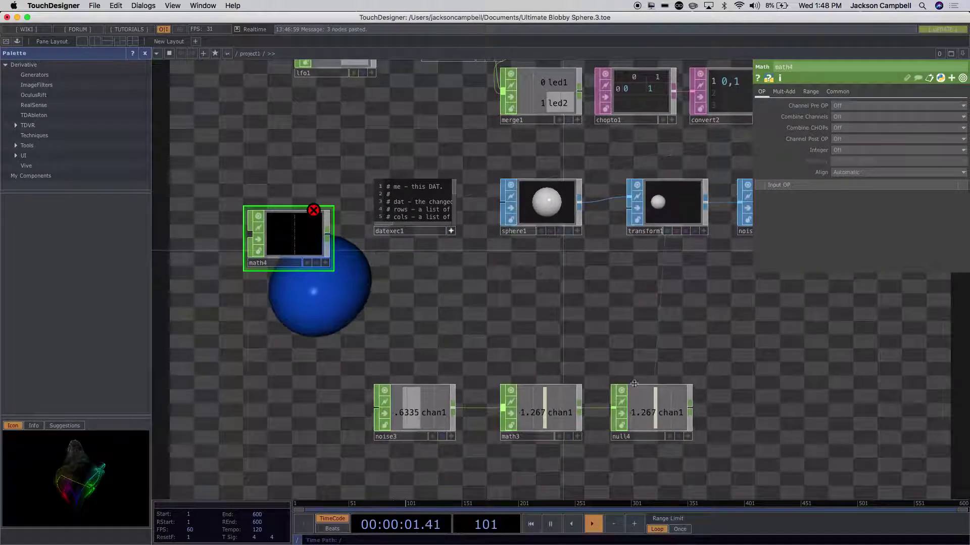
{"action": "left_click", "coordinate": [660, 414]}
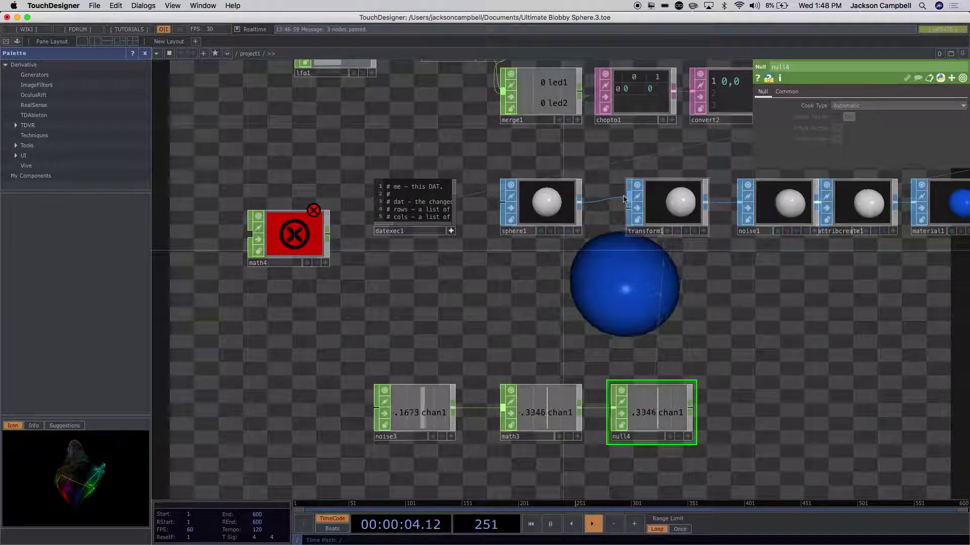
{"action": "left_click", "coordinate": [562, 396]}
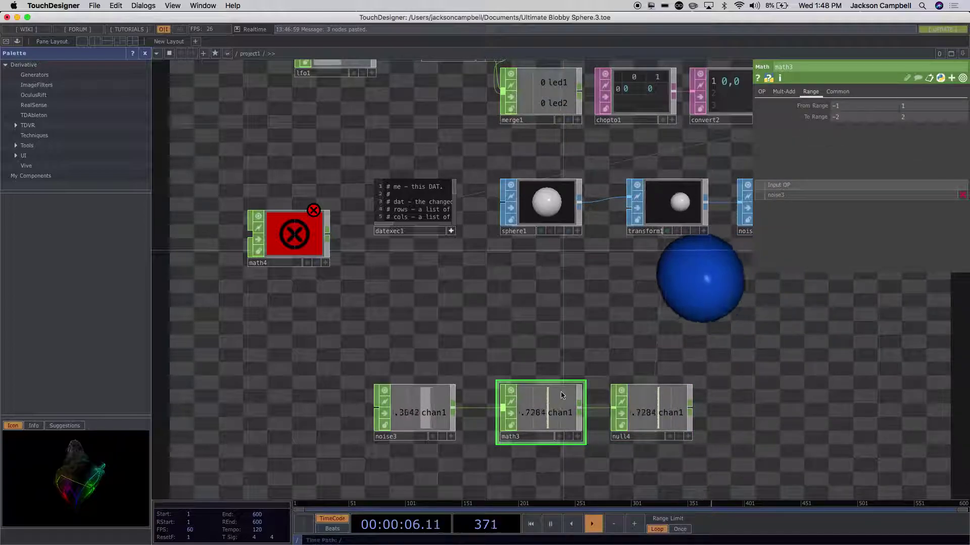
{"action": "left_click", "coordinate": [288, 238]}
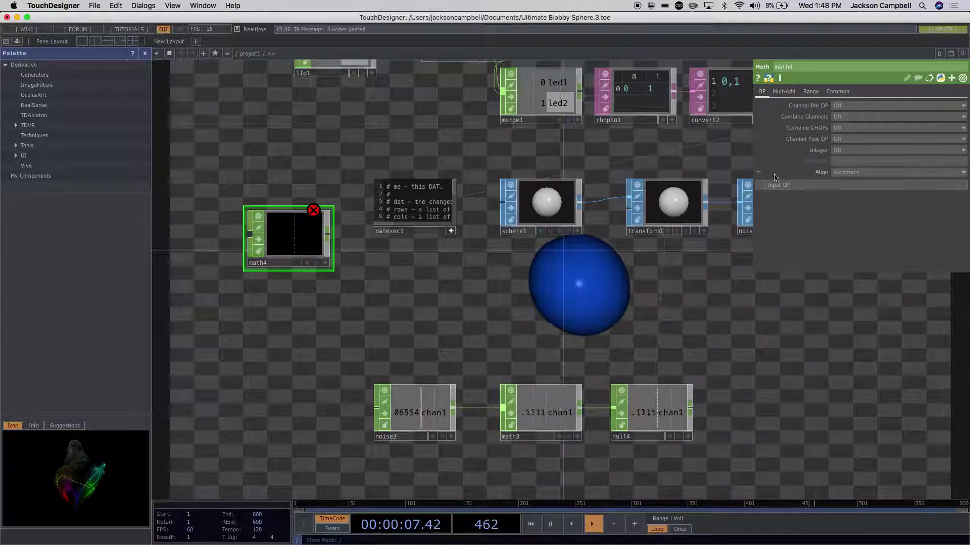
{"action": "left_click", "coordinate": [811, 92]}
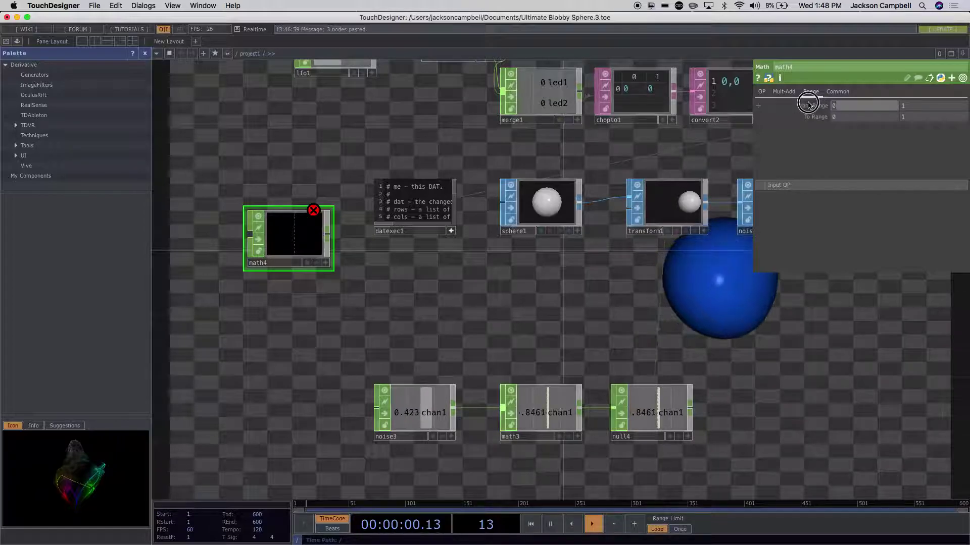
{"action": "type", "text": "-2"}
{"action": "left_click", "coordinate": [916, 106]}
{"action": "type", "text": "2"}
{"action": "key", "text": "Return"}
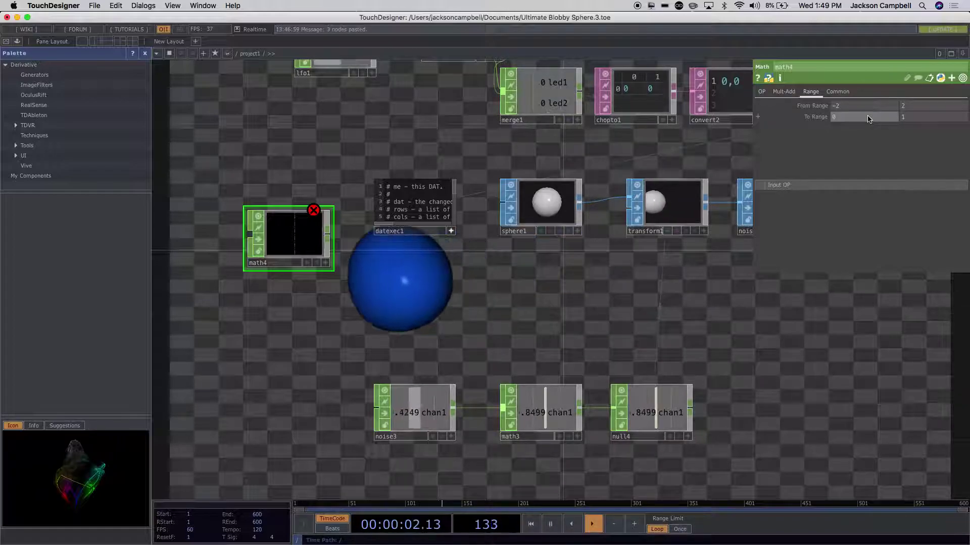
- Set the To Range of math4 to 135 and 25
{"action": "type", "text": "135"}
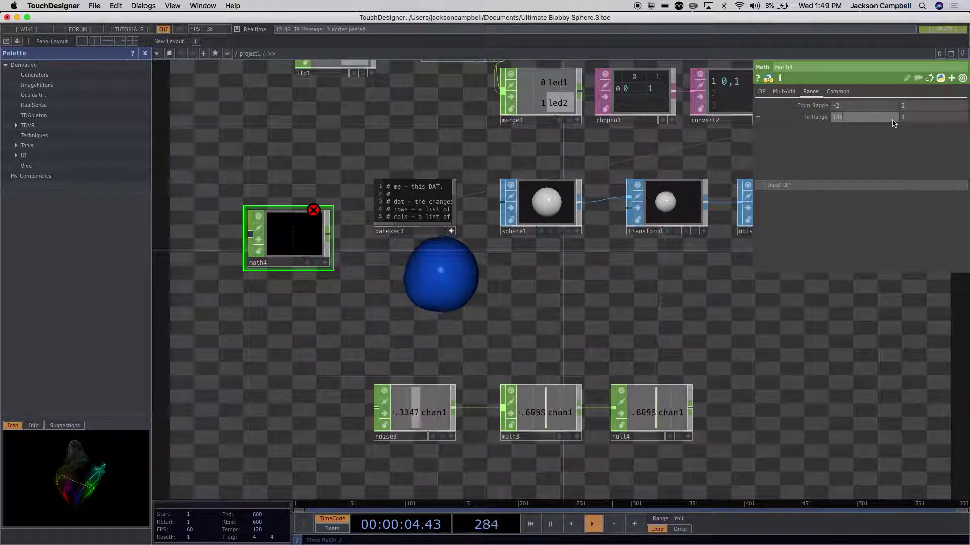
{"action": "key", "text": "Tab"}
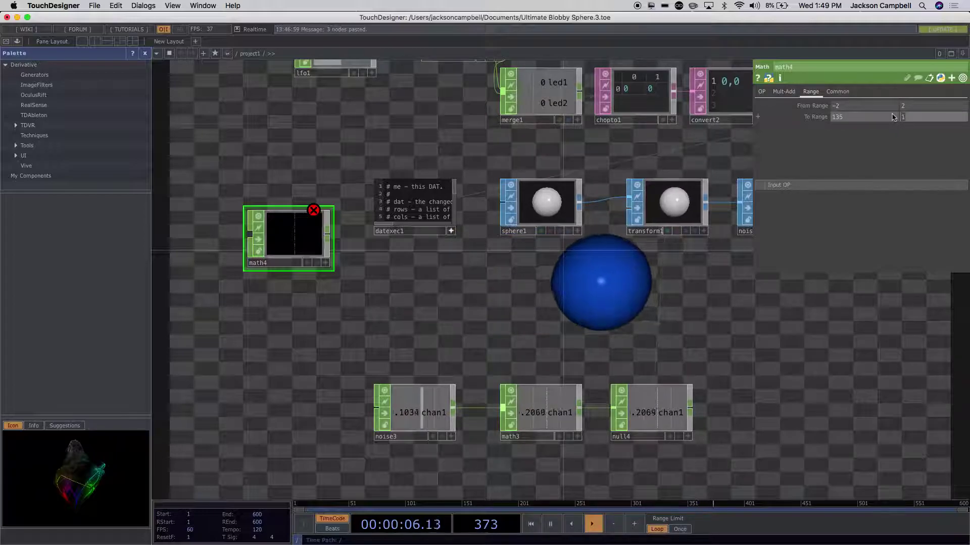
{"action": "type", "text": "25"}
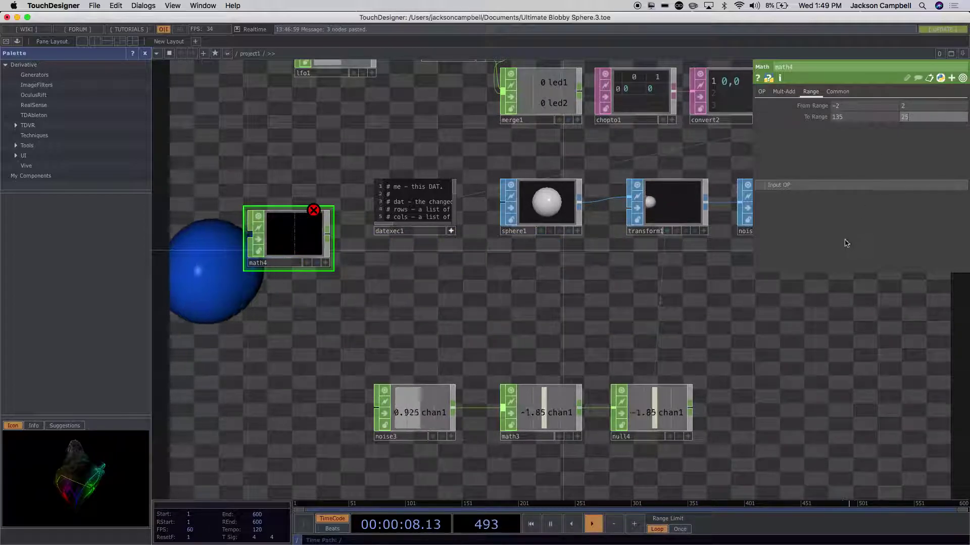
{"action": "key", "text": "Return"}
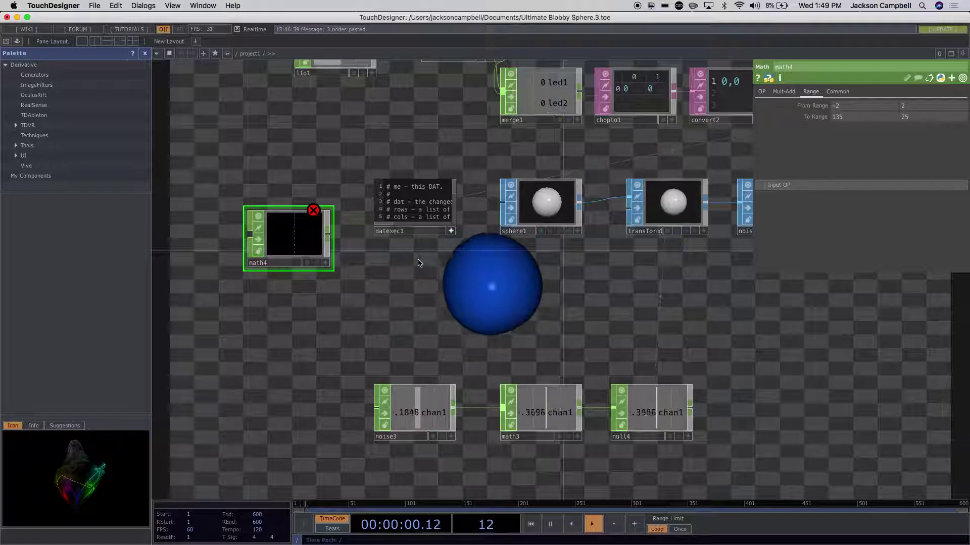
- Wire the output of null4 into math4 and move math4 up and away from datexec1
{"action": "left_click", "coordinate": [690, 408]}
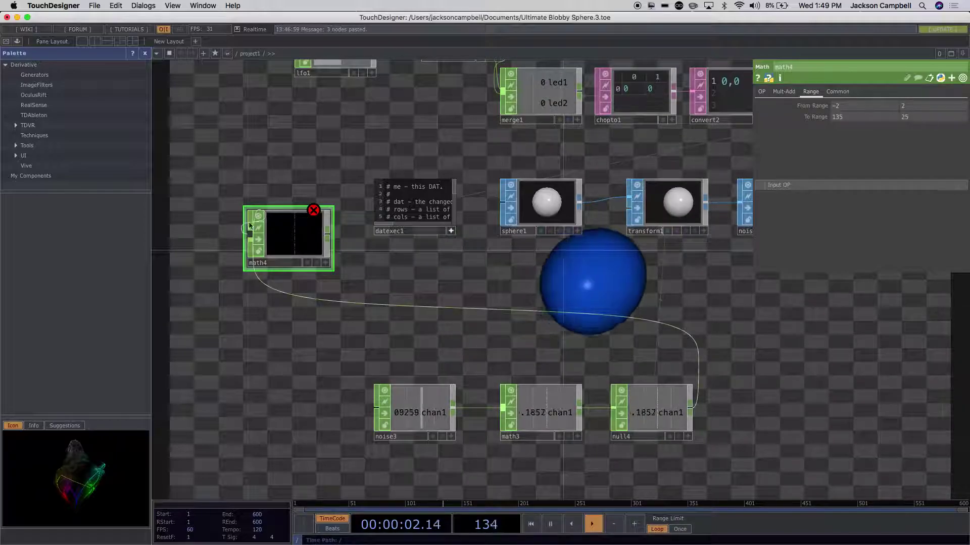
{"action": "left_click", "coordinate": [237, 245]}
{"action": "left_click_drag", "start_coordinate": [333, 256], "coordinate": [285, 207]}
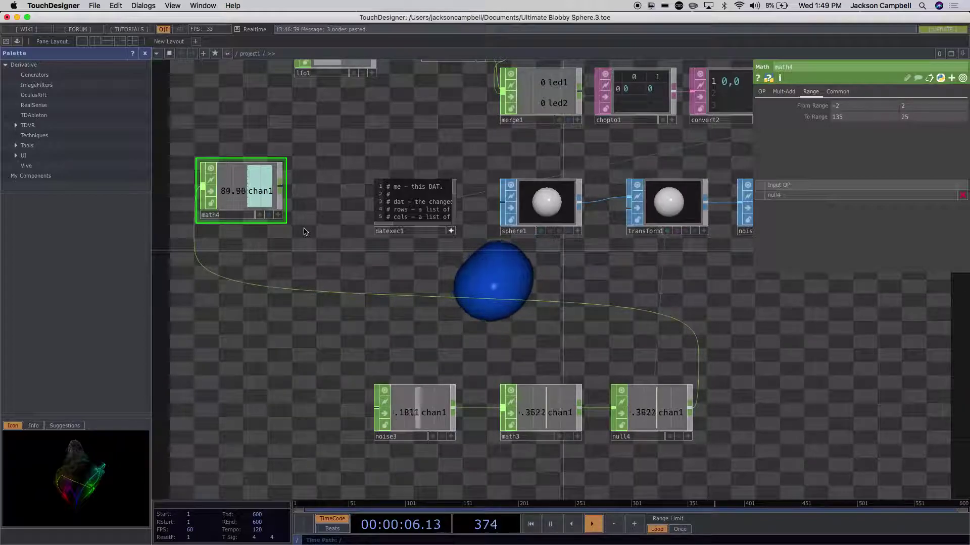
- Set the Integer option of math4 to Ceiling so it outputs whole numbers
{"action": "left_click", "coordinate": [760, 92]}
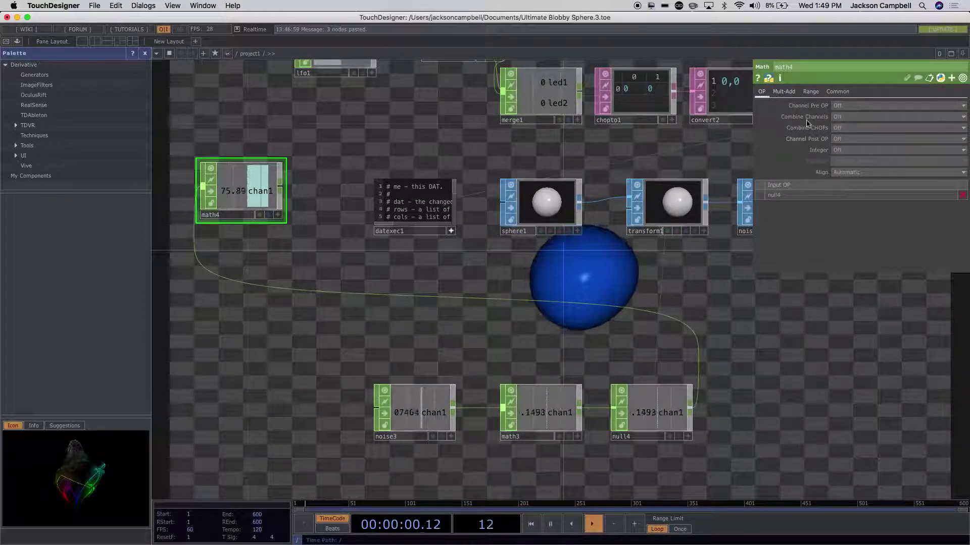
{"action": "left_click", "coordinate": [842, 150]}
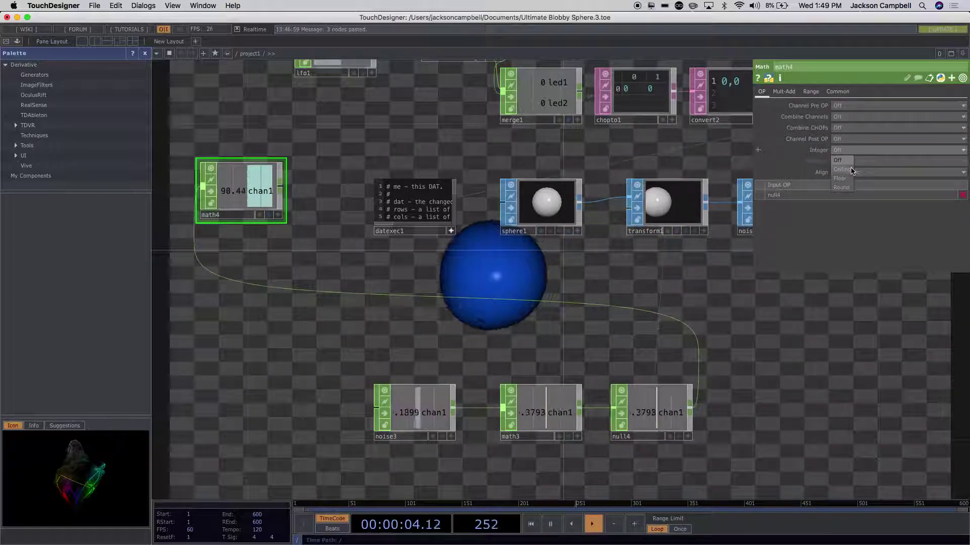
{"action": "left_click", "coordinate": [848, 171]}
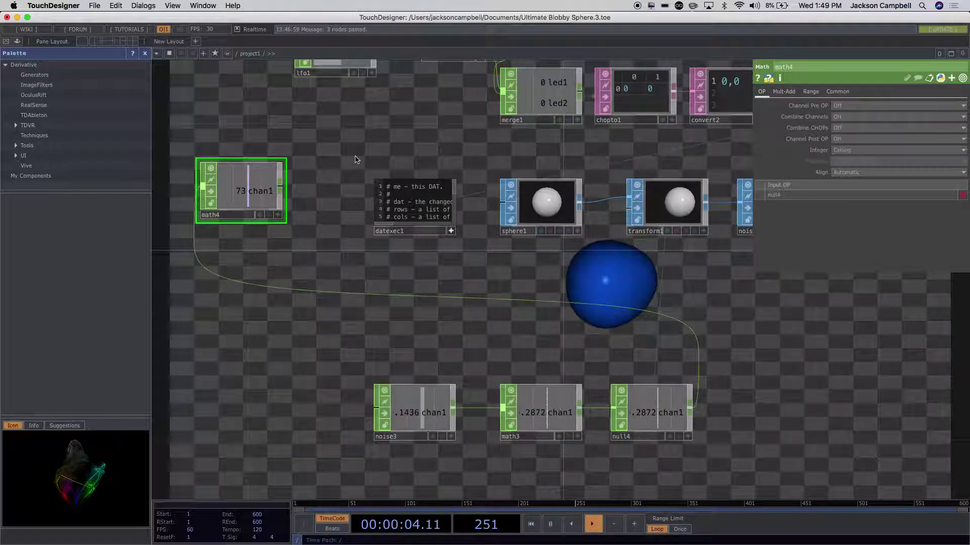
- Wire the output of math4 into merge1 alongside the led1 and led2 channels
{"action": "left_click_drag", "start_coordinate": [281, 186], "coordinate": [493, 101]}
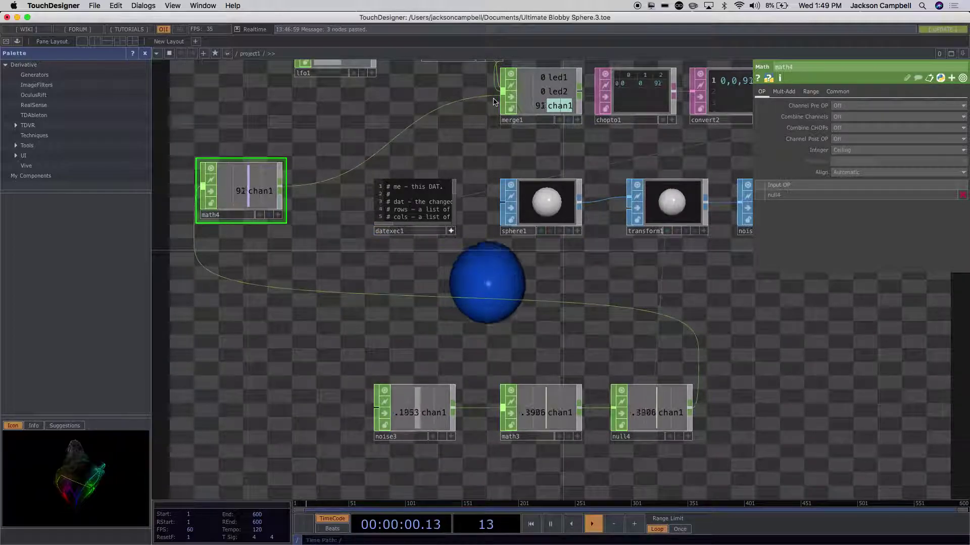
{"action": "scroll", "coordinate": [594, 153], "scroll_direction": "down", "scroll_amount": 5}
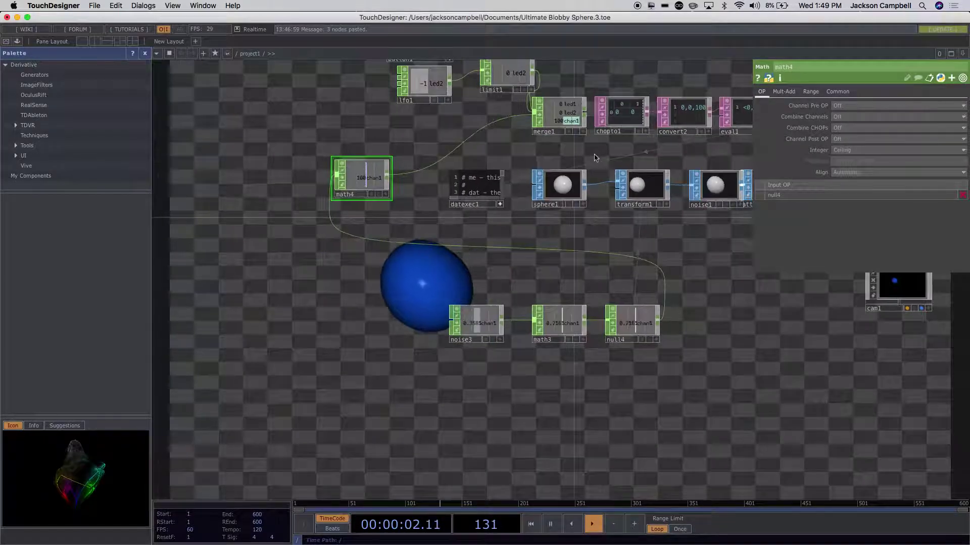
{"action": "scroll", "coordinate": [550, 159], "scroll_direction": "up", "scroll_amount": 8}
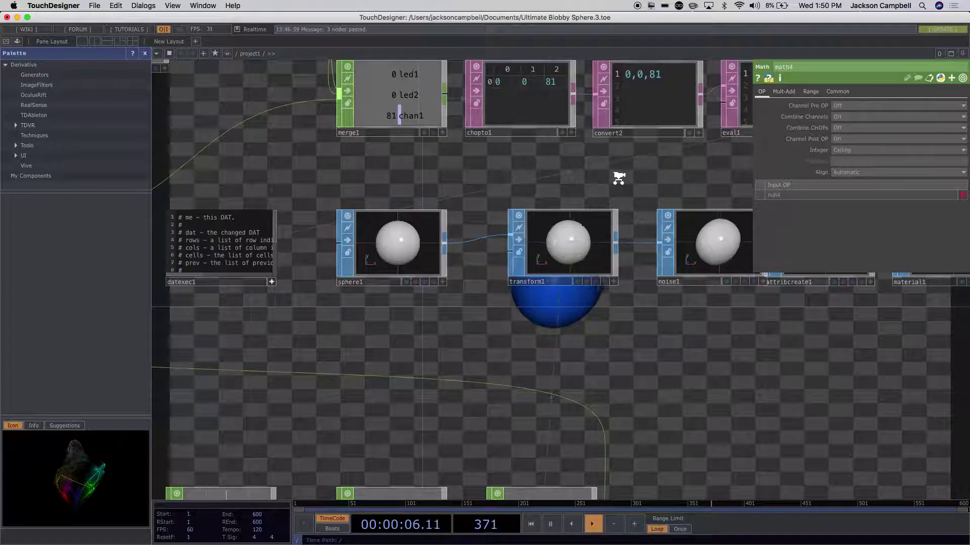
{"action": "scroll", "coordinate": [616, 180], "scroll_direction": "down", "scroll_amount": 3}
{"action": "scroll", "coordinate": [618, 178], "scroll_direction": "down", "scroll_amount": 1}
{"action": "left_click_drag", "start_coordinate": [498, 191], "coordinate": [325, 204]}
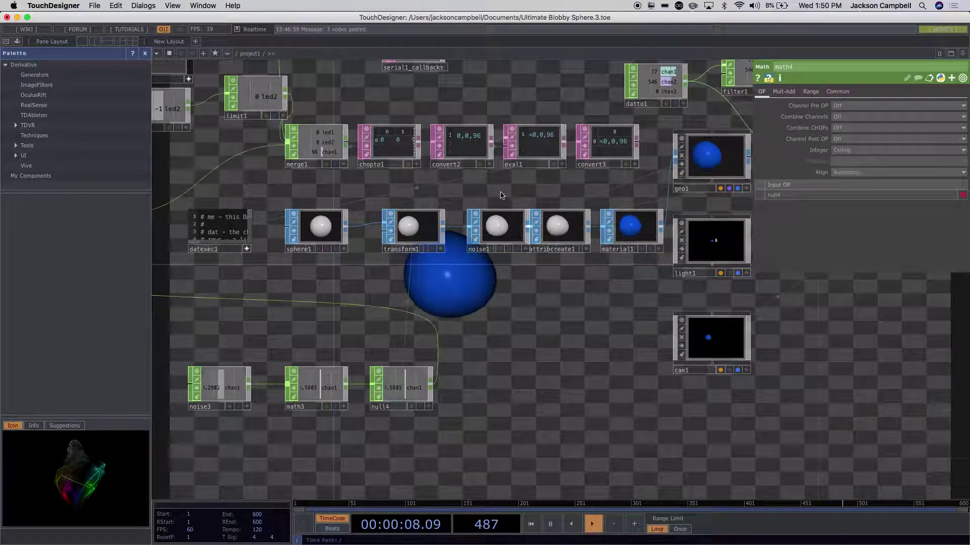
- Turn on the Active parameter of the serial1 DAT
{"action": "scroll", "coordinate": [600, 303], "scroll_direction": "down", "scroll_amount": 2}
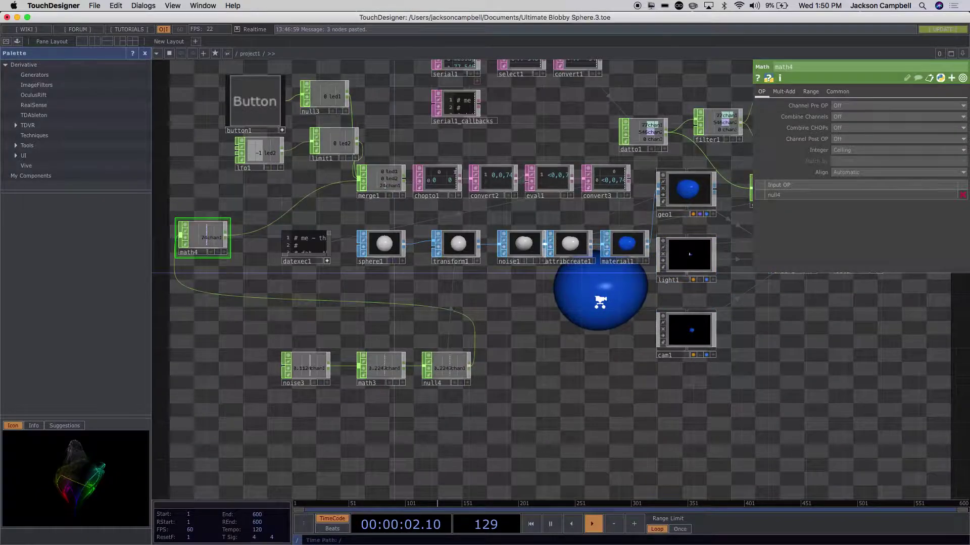
{"action": "scroll", "coordinate": [599, 302], "scroll_direction": "down", "scroll_amount": 2}
{"action": "scroll", "coordinate": [600, 303], "scroll_direction": "down", "scroll_amount": 1}
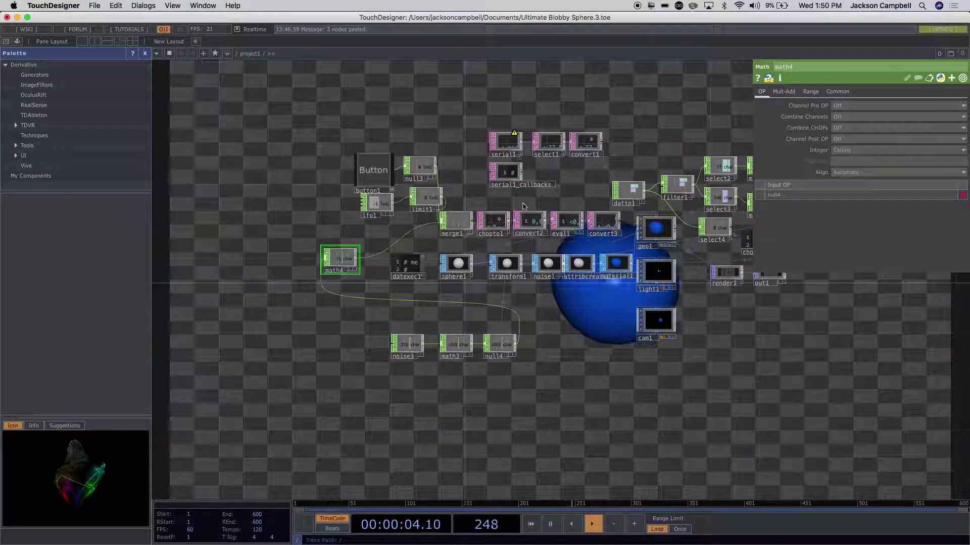
{"action": "left_click", "coordinate": [508, 146]}
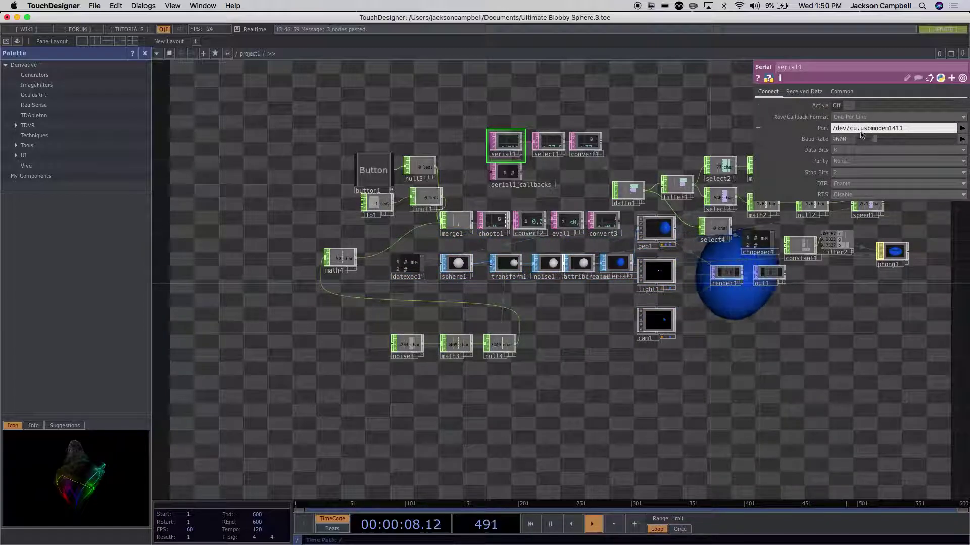
{"action": "left_click", "coordinate": [842, 108]}
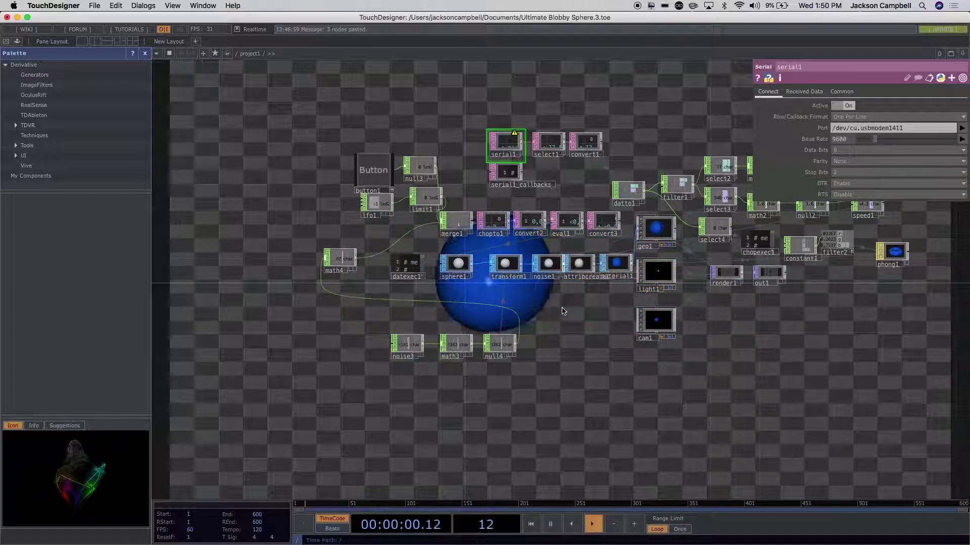
- Change the Port of serial1 to usbmodem1421
{"action": "left_click", "coordinate": [404, 354]}
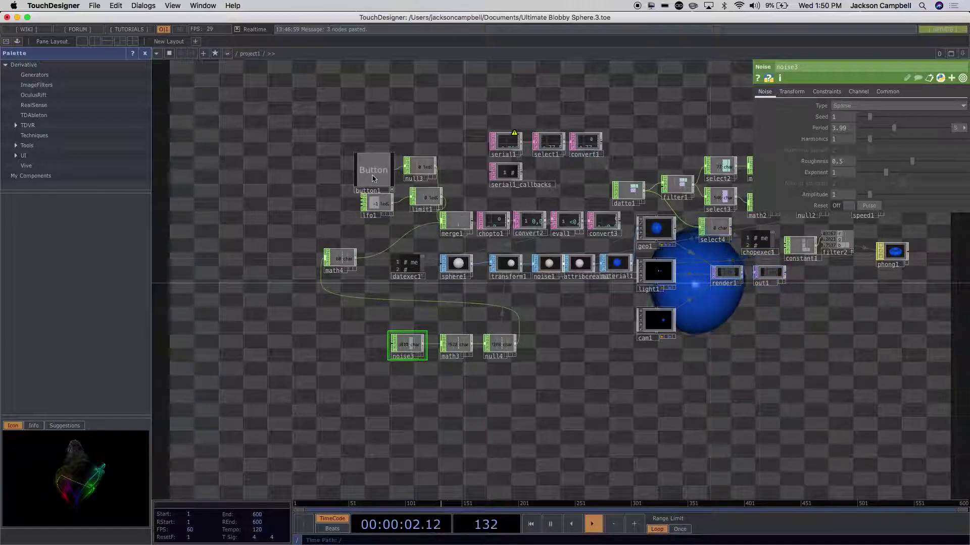
{"action": "left_click", "coordinate": [519, 144]}
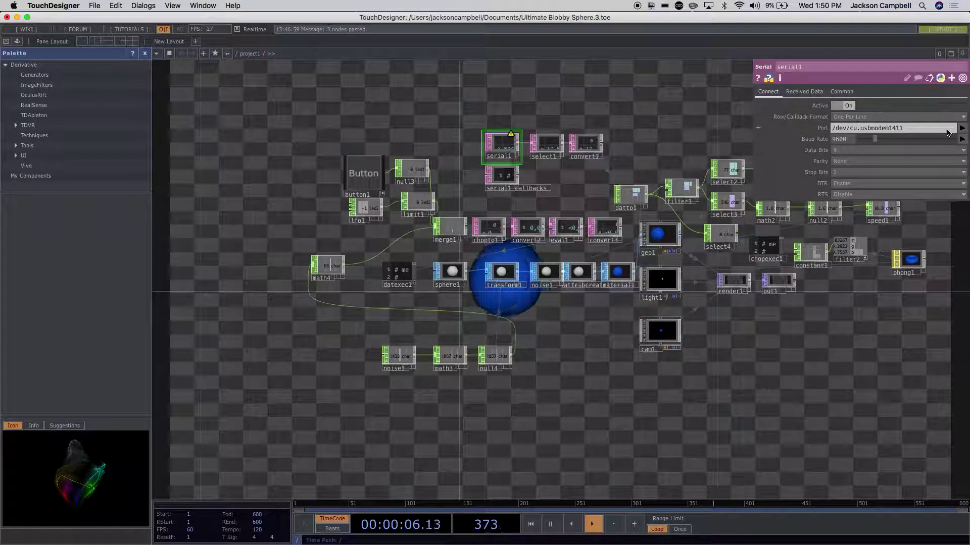
{"action": "left_click", "coordinate": [961, 128]}
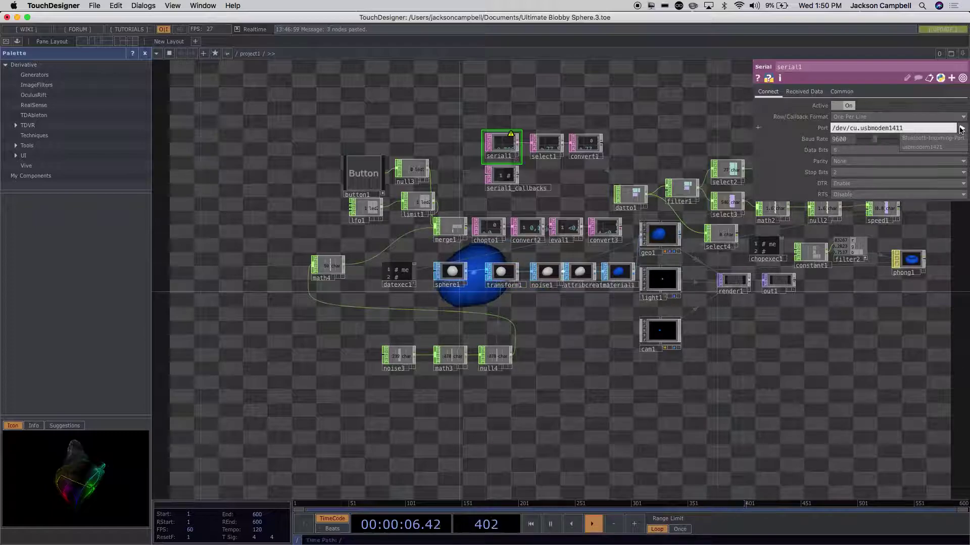
{"action": "left_click", "coordinate": [945, 148]}
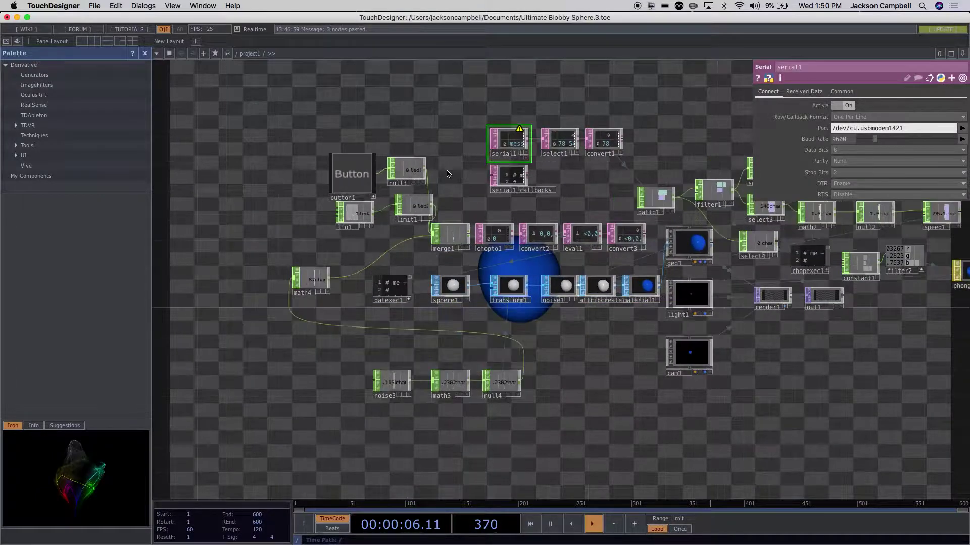
{"action": "scroll", "coordinate": [445, 171], "scroll_direction": "up", "scroll_amount": 5}
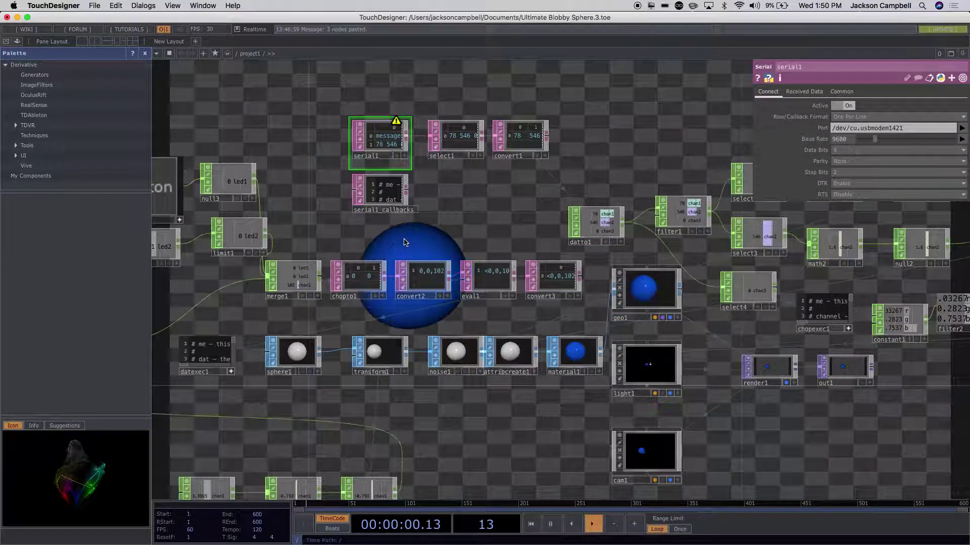
- Move the button1 component up and away from lfo1 and null3 to tidy the LED part of the network
{"action": "scroll", "coordinate": [404, 243], "scroll_direction": "down", "scroll_amount": 2}
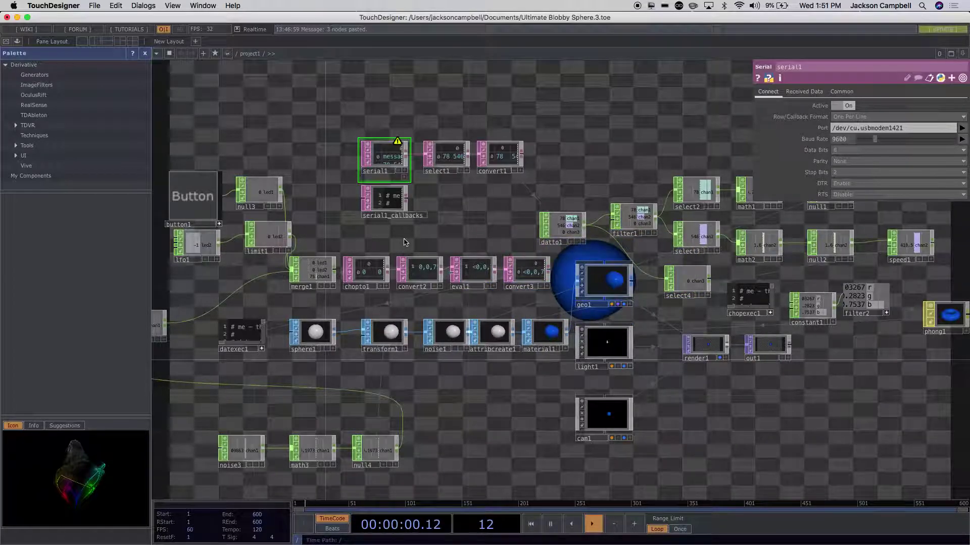
{"action": "left_click_drag", "start_coordinate": [340, 220], "coordinate": [413, 225]}
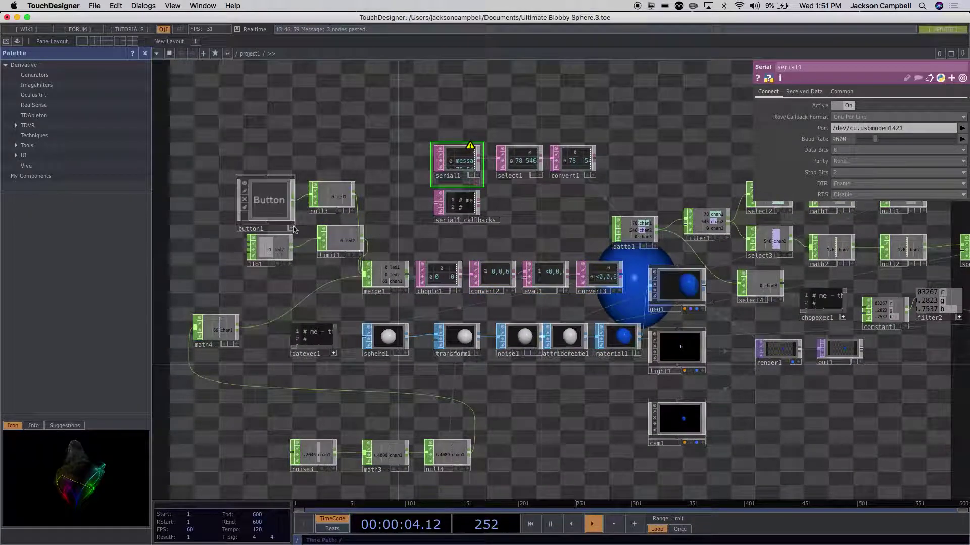
{"action": "left_click_drag", "start_coordinate": [281, 208], "coordinate": [256, 164]}
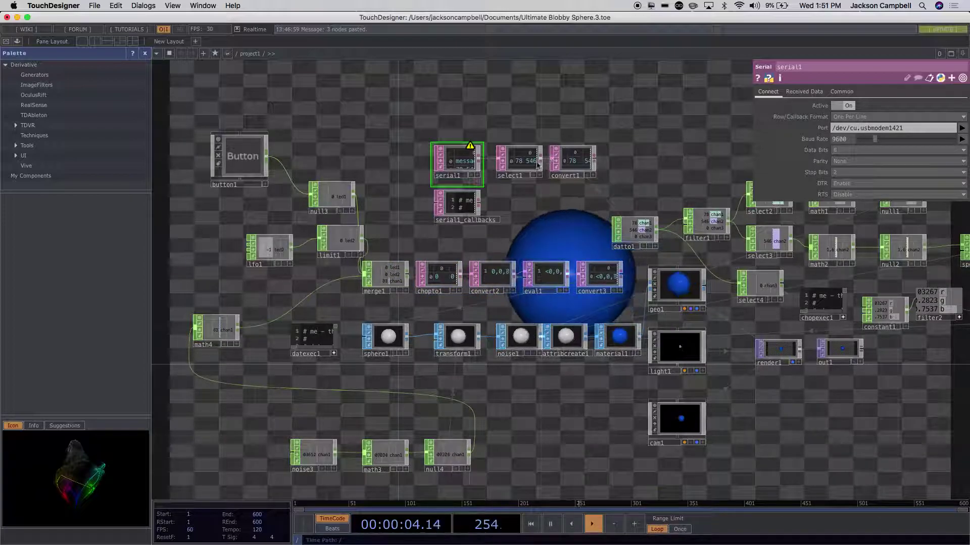
- Check the warning on serial1 and toggle its Active parameter to re-establish the serial connection
{"action": "scroll", "coordinate": [493, 187], "scroll_direction": "up", "scroll_amount": 3}
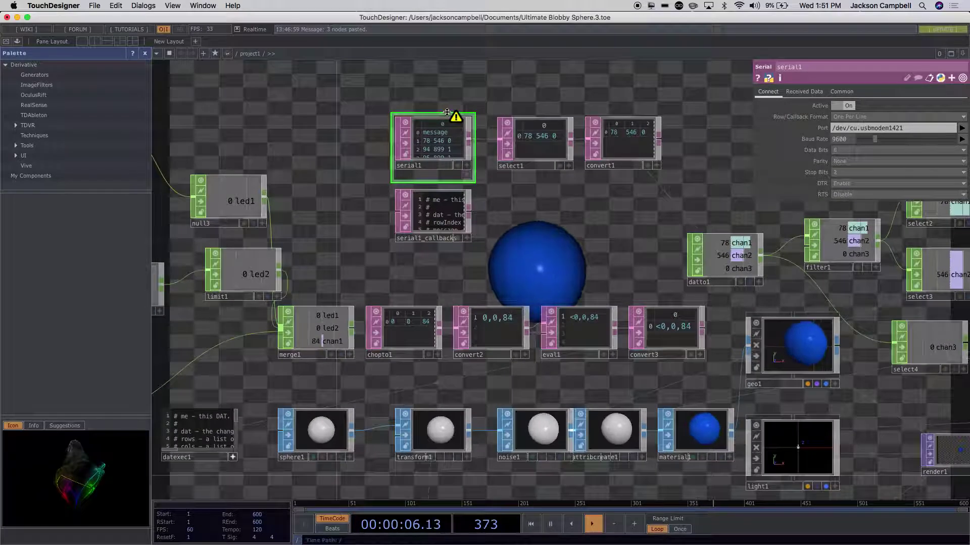
{"action": "mouse_move", "coordinate": [456, 118]}
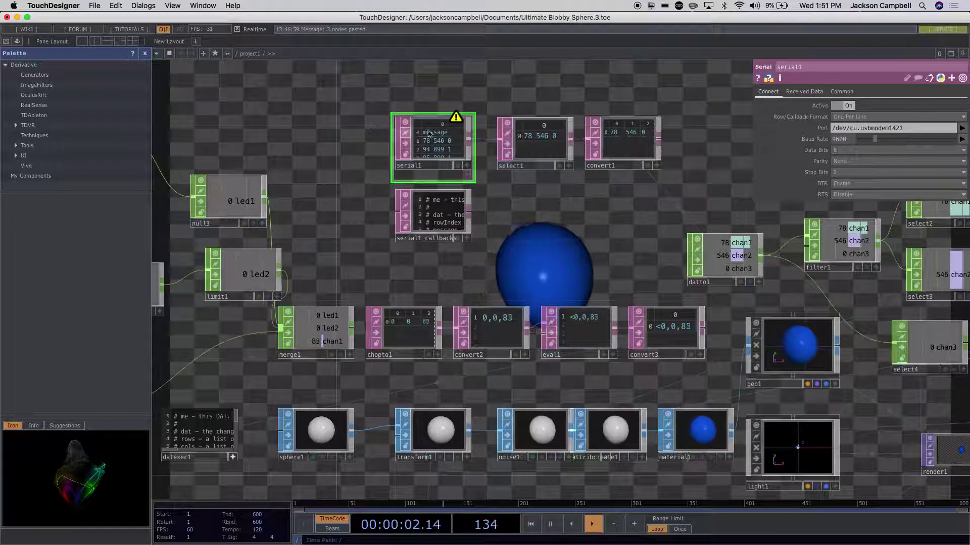
{"action": "left_click", "coordinate": [839, 106]}
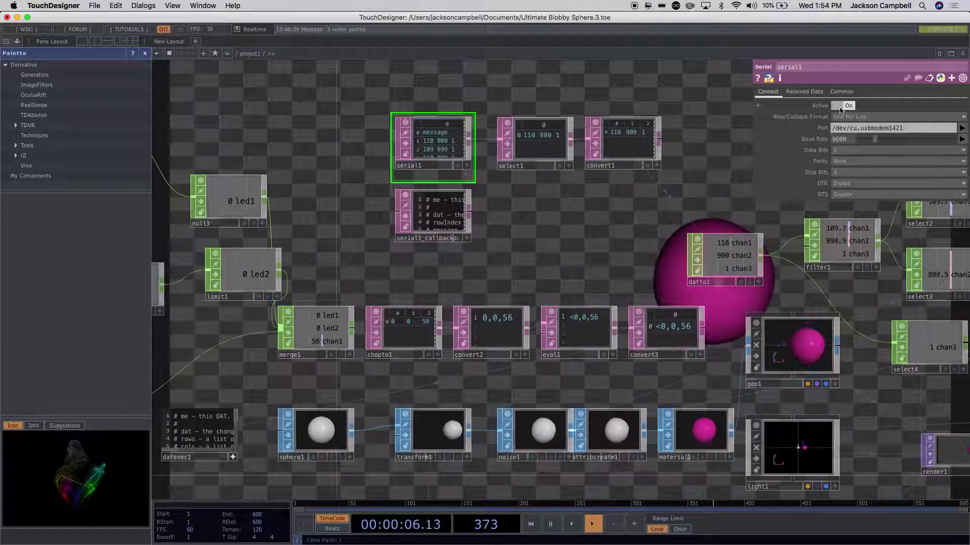
- Examine the overall network and the incoming serial chain from serial1 through select1 and convert1
{"action": "scroll", "coordinate": [554, 225], "scroll_direction": "down", "scroll_amount": 5}
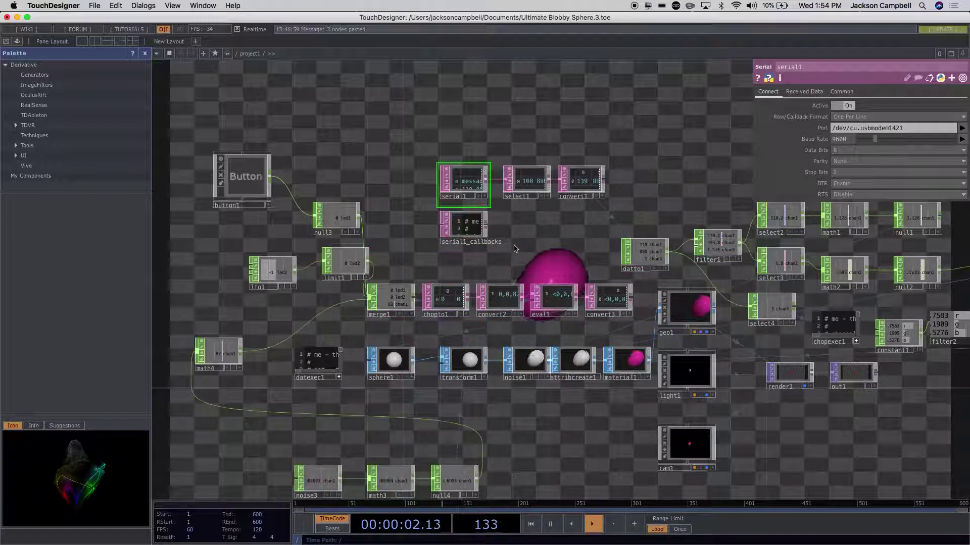
{"action": "scroll", "coordinate": [298, 160], "scroll_direction": "down", "scroll_amount": 3}
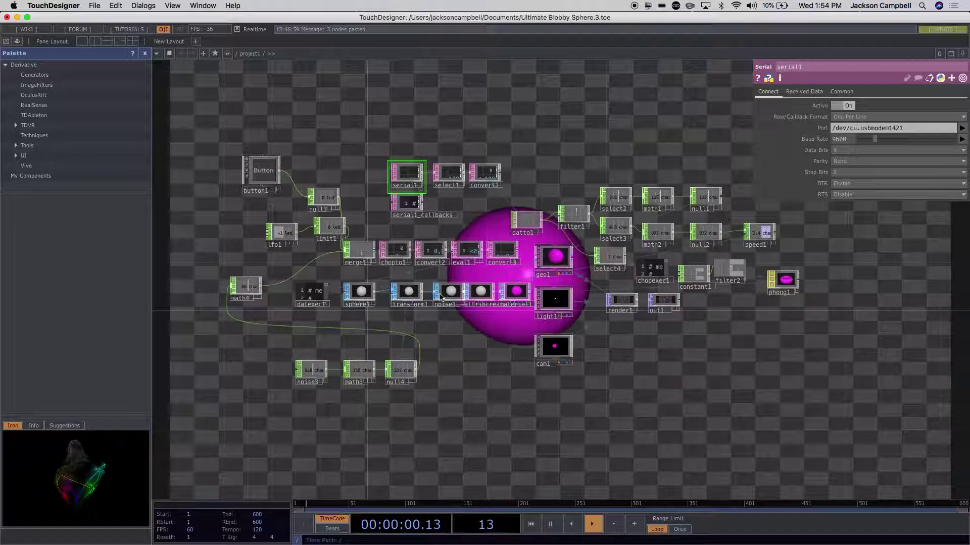
{"action": "scroll", "coordinate": [606, 363], "scroll_direction": "up", "scroll_amount": 2}
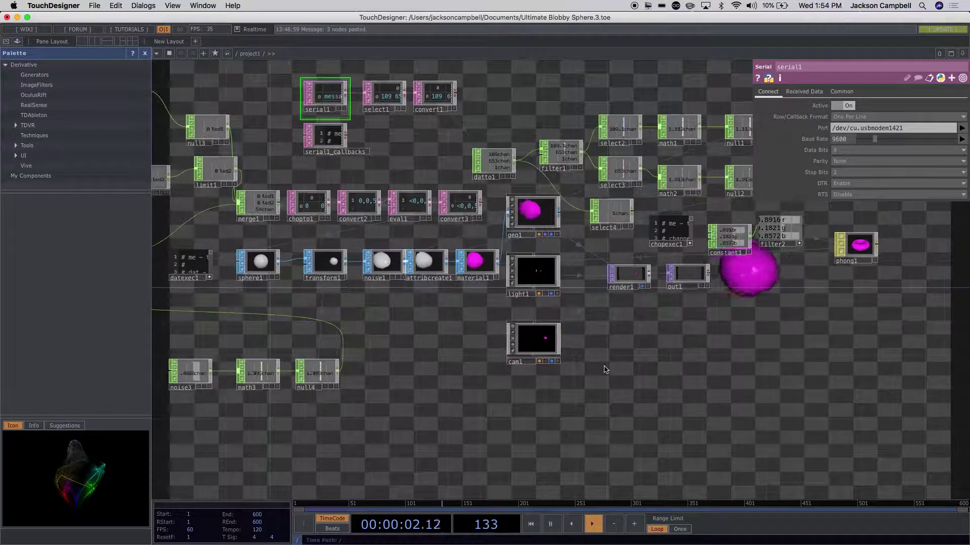
{"action": "left_click_drag", "start_coordinate": [473, 331], "coordinate": [544, 413]}
{"action": "scroll", "coordinate": [544, 413], "scroll_direction": "up", "scroll_amount": 2}
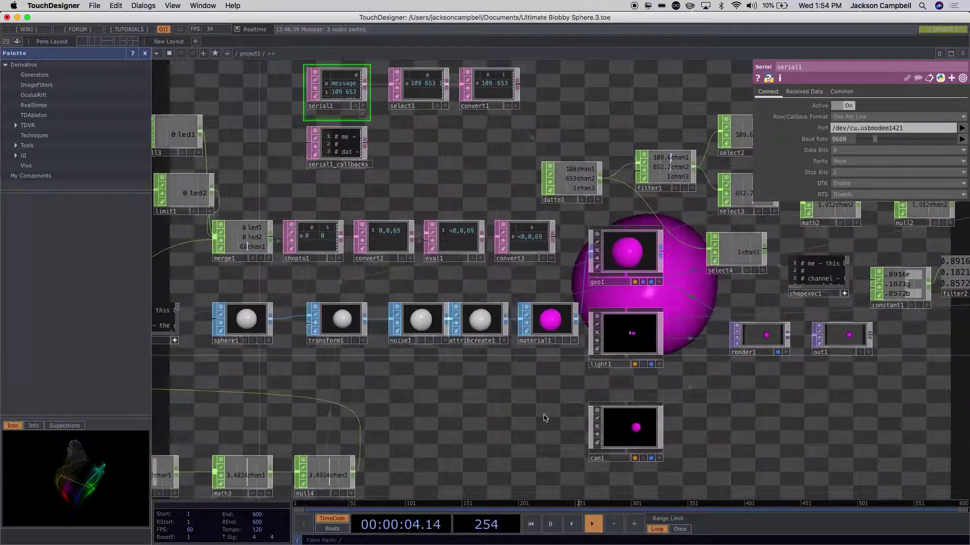
{"action": "left_click_drag", "start_coordinate": [475, 209], "coordinate": [496, 225]}
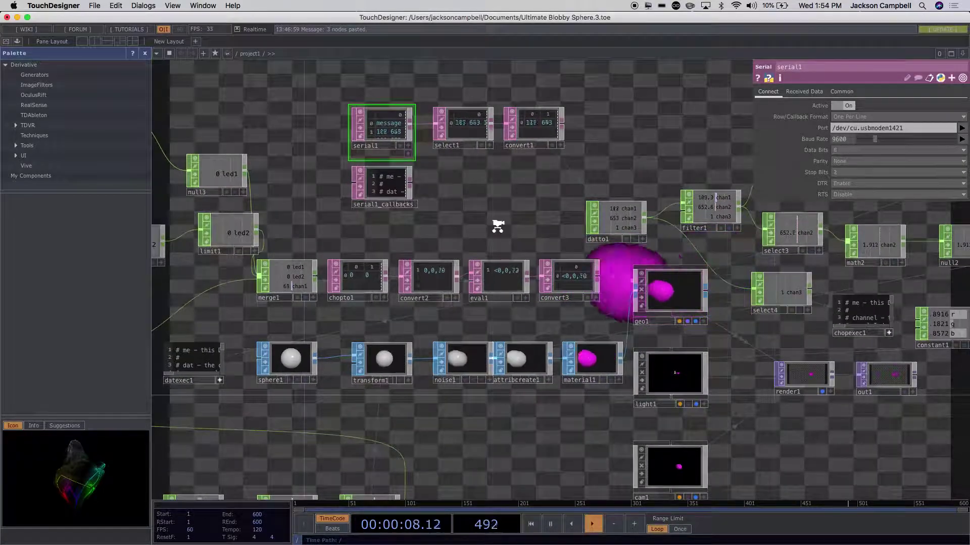
{"action": "scroll", "coordinate": [496, 225], "scroll_direction": "up", "scroll_amount": 1}
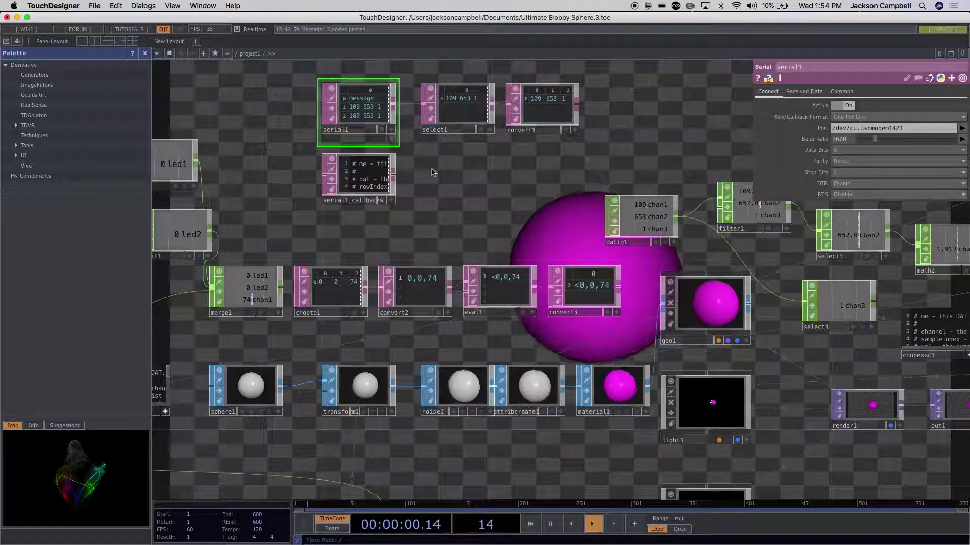
{"action": "scroll", "coordinate": [432, 172], "scroll_direction": "up", "scroll_amount": 2}
{"action": "scroll", "coordinate": [432, 172], "scroll_direction": "down", "scroll_amount": 2}
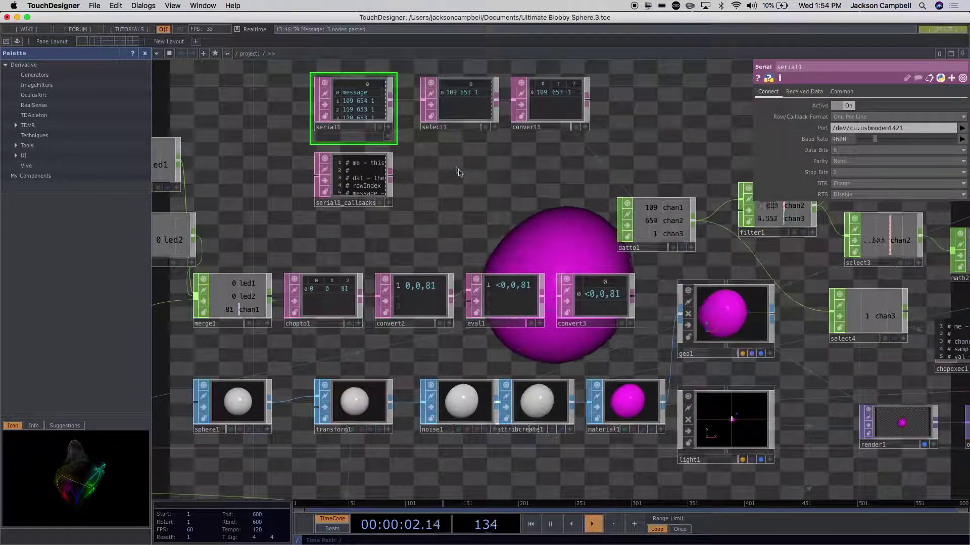
{"action": "left_click_drag", "start_coordinate": [447, 237], "coordinate": [355, 232]}
{"action": "scroll", "coordinate": [450, 253], "scroll_direction": "down", "scroll_amount": 4}
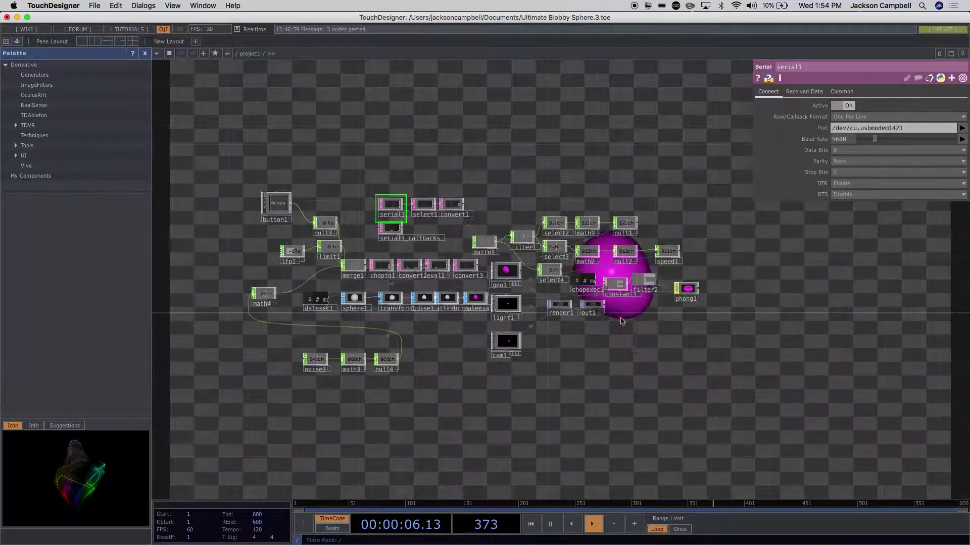
- Examine the channel branches from datto1 to speed1 and the chopexec1 script that drives the colour values in constant1
{"action": "scroll", "coordinate": [604, 299], "scroll_direction": "up", "scroll_amount": 6}
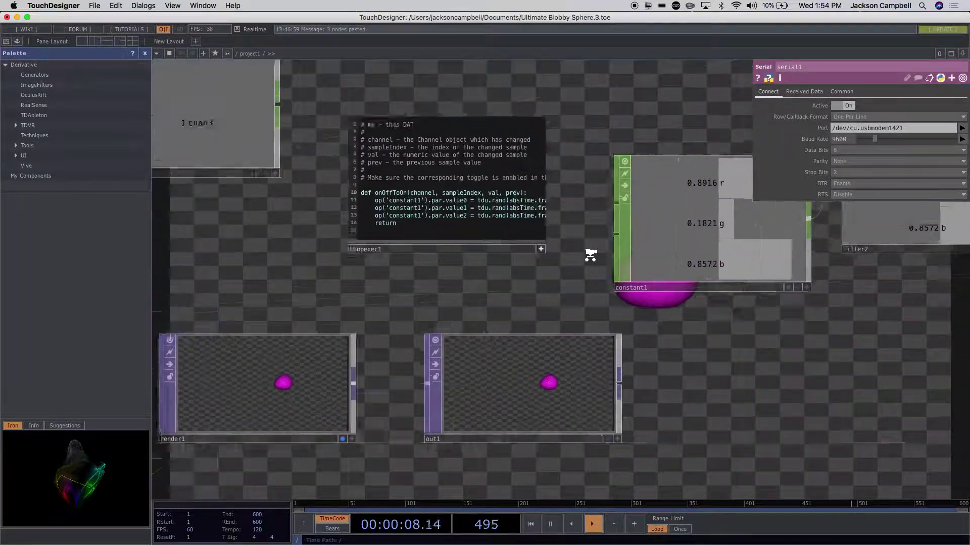
{"action": "scroll", "coordinate": [579, 236], "scroll_direction": "up", "scroll_amount": 2}
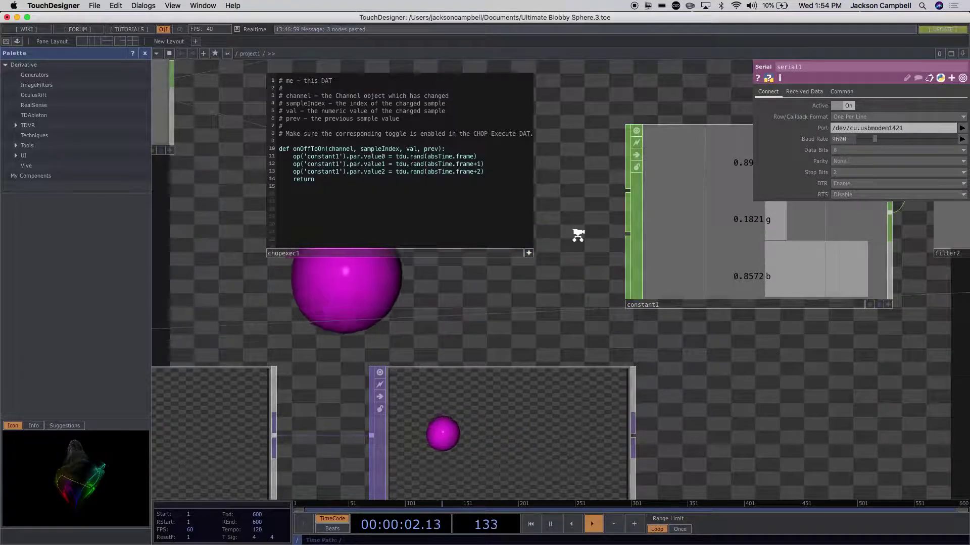
{"action": "scroll", "coordinate": [579, 235], "scroll_direction": "down", "scroll_amount": 4}
{"action": "scroll", "coordinate": [566, 326], "scroll_direction": "up", "scroll_amount": 3}
{"action": "left_click_drag", "start_coordinate": [581, 331], "coordinate": [697, 426]}
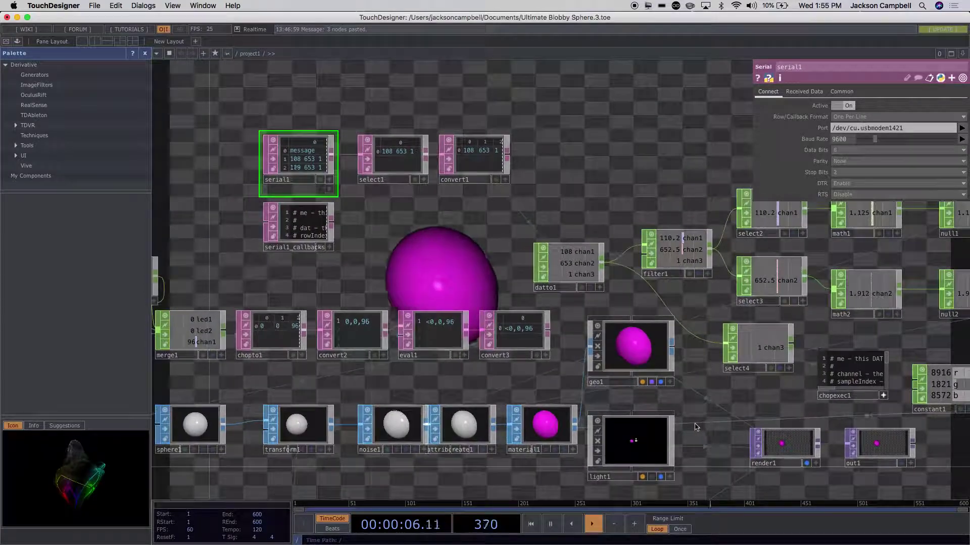
{"action": "scroll", "coordinate": [369, 215], "scroll_direction": "up", "scroll_amount": 2}
{"action": "scroll", "coordinate": [372, 247], "scroll_direction": "down", "scroll_amount": 1}
{"action": "left_click_drag", "start_coordinate": [373, 247], "coordinate": [156, 190]}
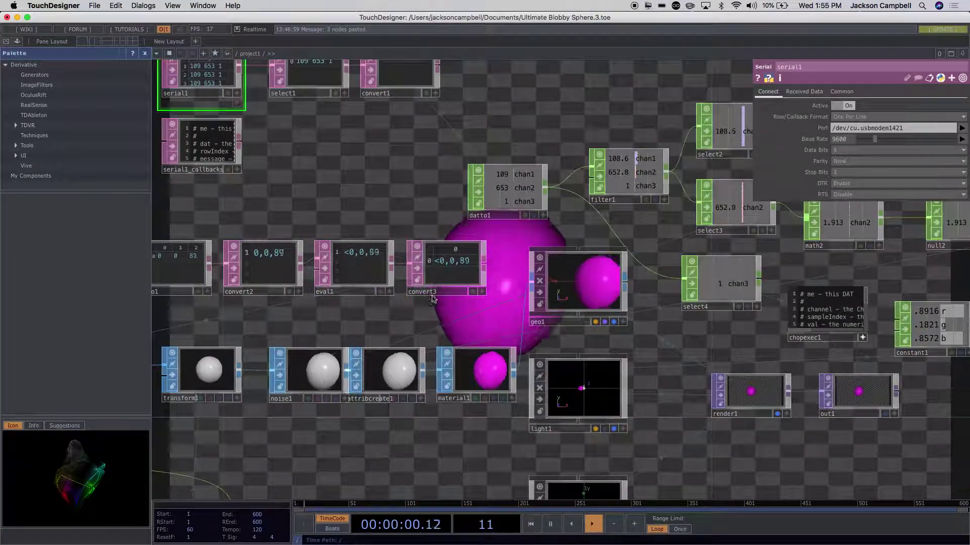
{"action": "left_click_drag", "start_coordinate": [704, 320], "coordinate": [374, 339]}
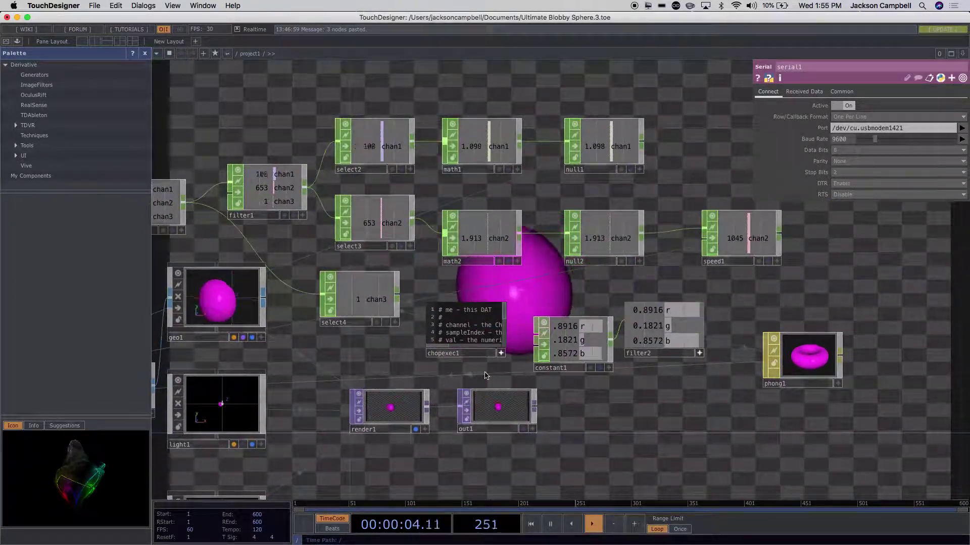
{"action": "scroll", "coordinate": [485, 376], "scroll_direction": "up", "scroll_amount": 5}
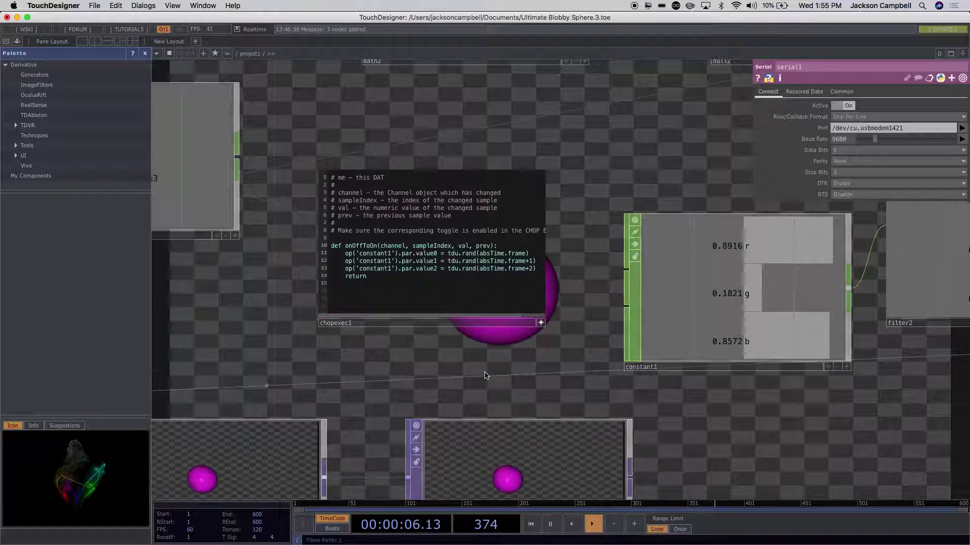
{"action": "scroll", "coordinate": [484, 374], "scroll_direction": "down", "scroll_amount": 5}
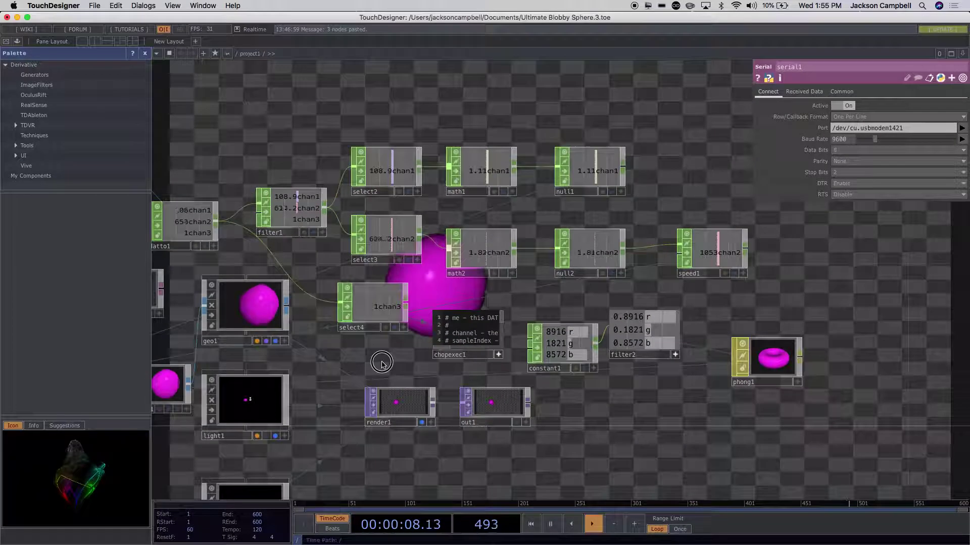
- Examine the outgoing data chain from merge1 through chopto1, convert2 and eval1 to convert3
{"action": "left_click_drag", "start_coordinate": [382, 365], "coordinate": [675, 339]}
{"action": "left_click_drag", "start_coordinate": [323, 325], "coordinate": [572, 352]}
{"action": "left_click_drag", "start_coordinate": [401, 246], "coordinate": [462, 209]}
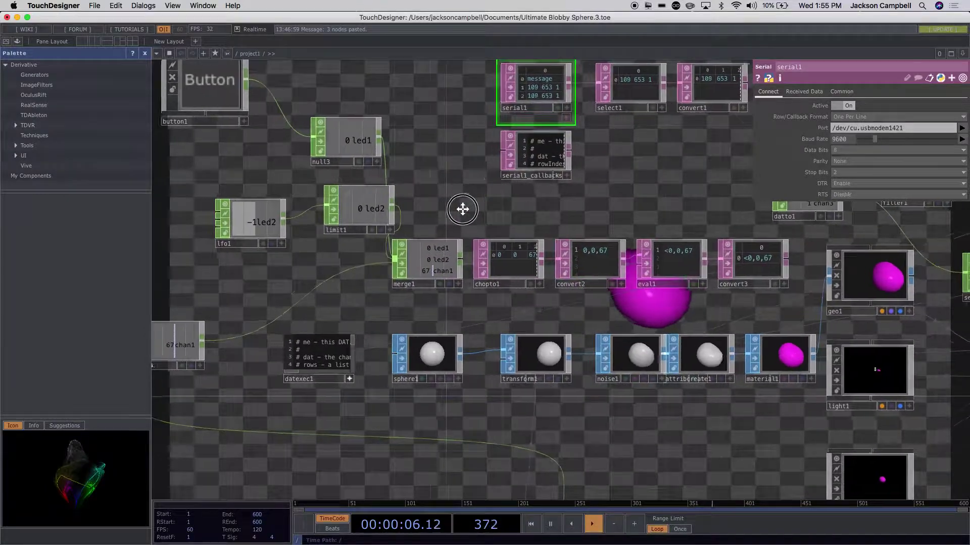
{"action": "scroll", "coordinate": [467, 312], "scroll_direction": "up", "scroll_amount": 5}
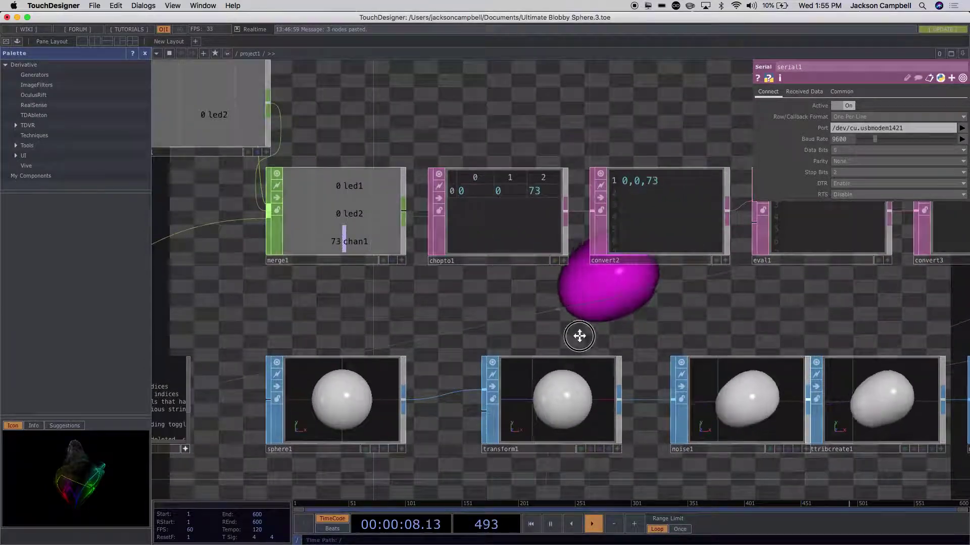
{"action": "left_click_drag", "start_coordinate": [580, 336], "coordinate": [334, 360]}
{"action": "left_click_drag", "start_coordinate": [565, 332], "coordinate": [438, 335]}
{"action": "left_click_drag", "start_coordinate": [635, 341], "coordinate": [543, 340]}
{"action": "scroll", "coordinate": [576, 340], "scroll_direction": "down", "scroll_amount": 1}
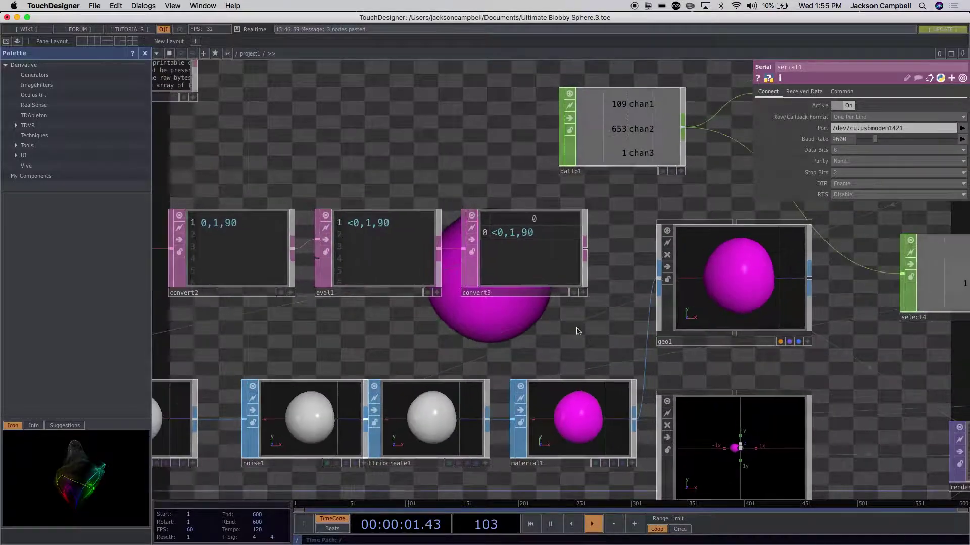
{"action": "left_click", "coordinate": [552, 270]}
{"action": "scroll", "coordinate": [578, 353], "scroll_direction": "down", "scroll_amount": 3}
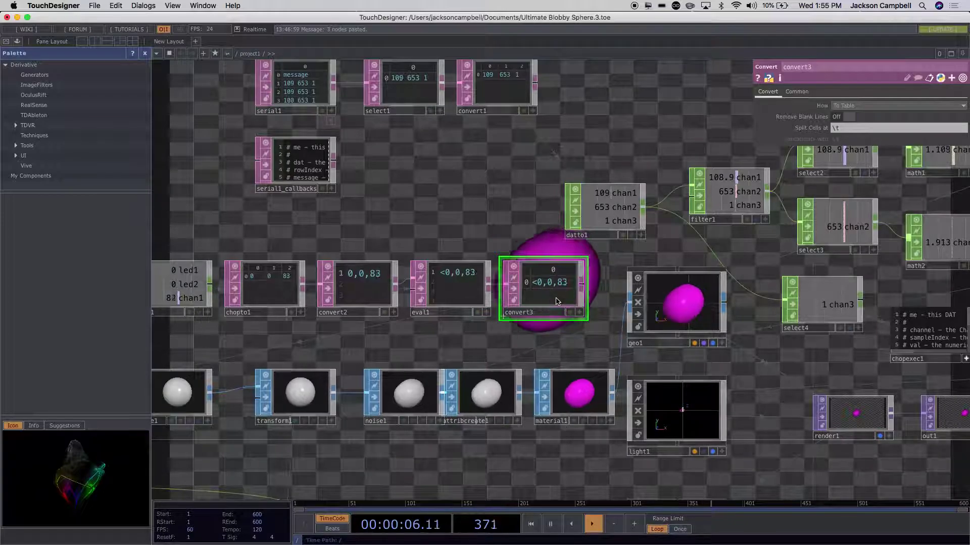
- Examine the onTableChange script of datexec1 and the convert3 cell that it sends to serial1
{"action": "left_click_drag", "start_coordinate": [243, 336], "coordinate": [532, 252]}
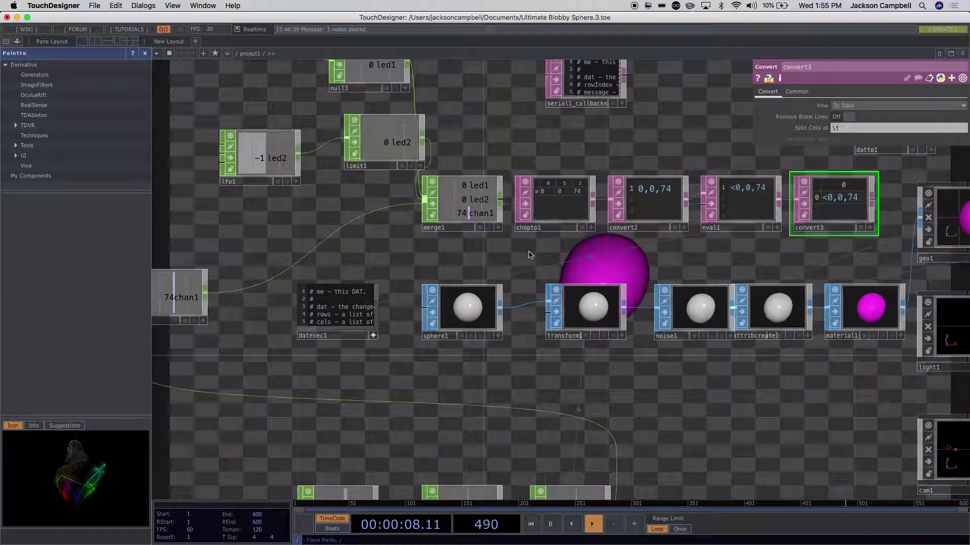
{"action": "scroll", "coordinate": [315, 354], "scroll_direction": "up", "scroll_amount": 3}
{"action": "left_click", "coordinate": [430, 321]}
{"action": "scroll", "coordinate": [433, 341], "scroll_direction": "up", "scroll_amount": 3}
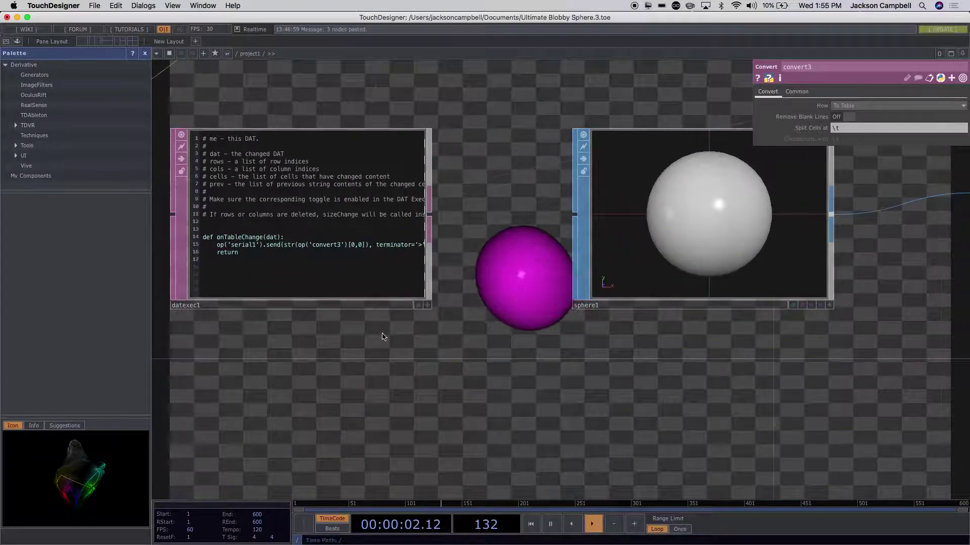
{"action": "left_click_drag", "start_coordinate": [279, 333], "coordinate": [332, 345]}
{"action": "scroll", "coordinate": [403, 293], "scroll_direction": "up", "scroll_amount": 2}
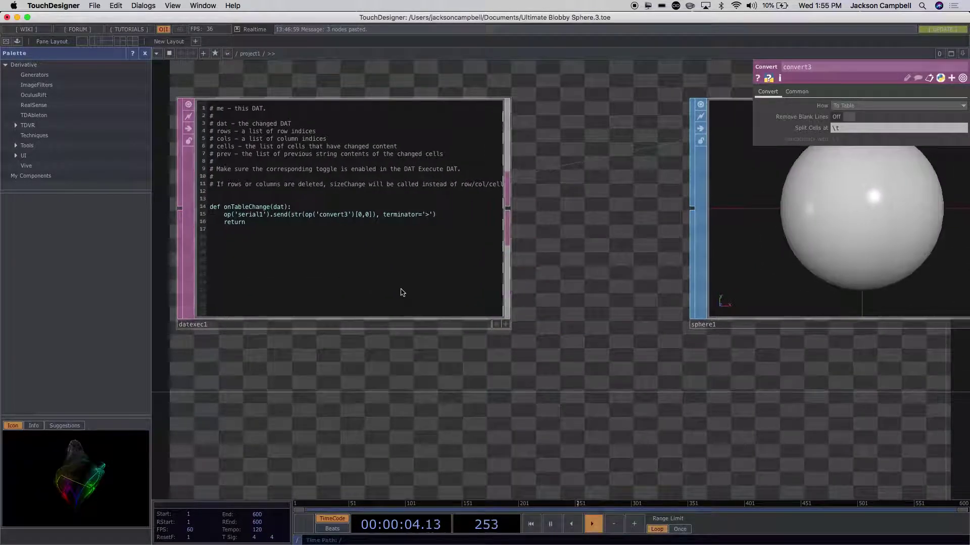
{"action": "left_click", "coordinate": [222, 218]}
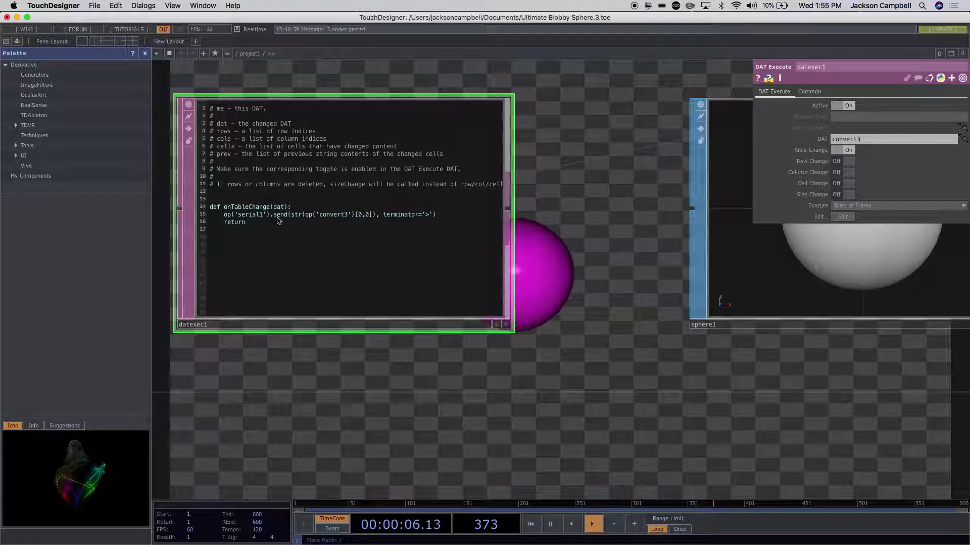
{"action": "scroll", "coordinate": [422, 357], "scroll_direction": "down", "scroll_amount": 6}
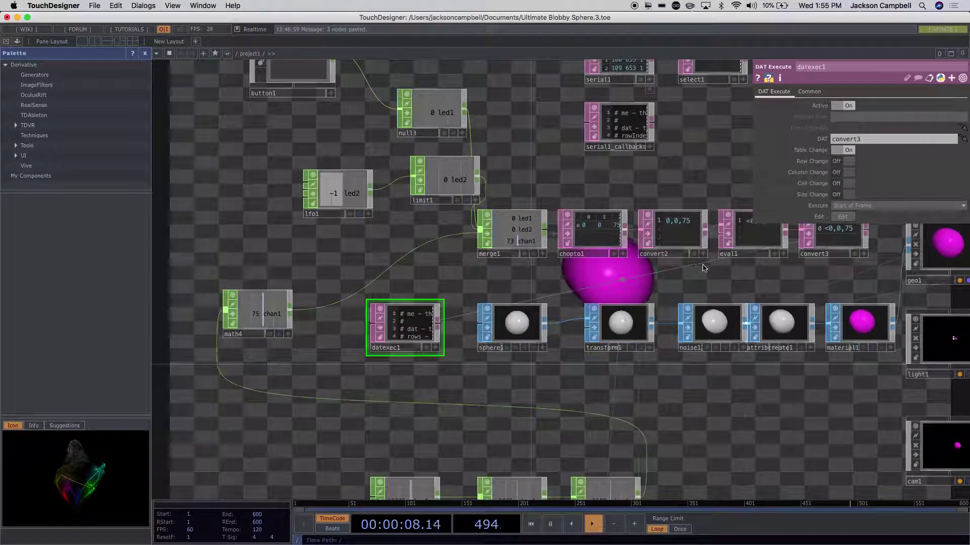
{"action": "left_click_drag", "start_coordinate": [813, 284], "coordinate": [664, 306]}
{"action": "scroll", "coordinate": [732, 258], "scroll_direction": "up", "scroll_amount": 5}
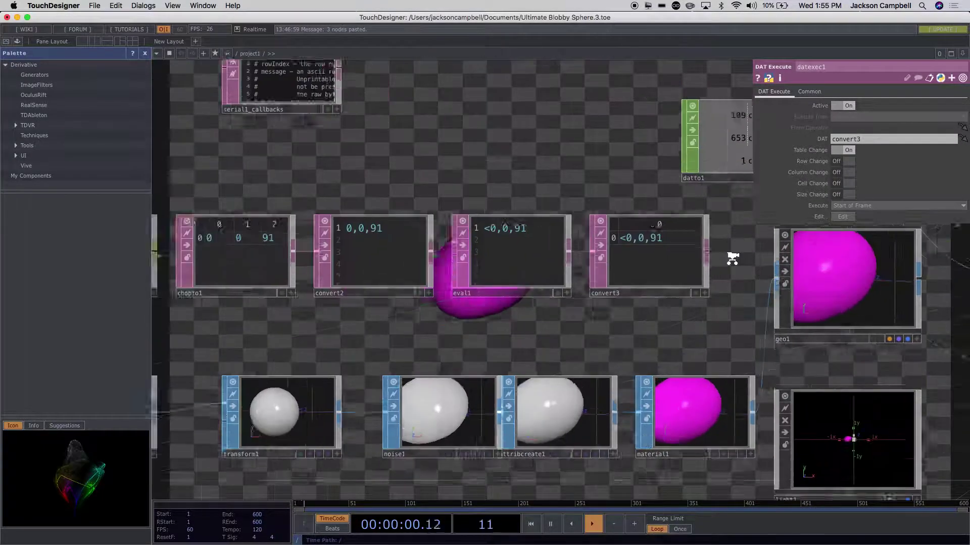
{"action": "scroll", "coordinate": [732, 259], "scroll_direction": "up", "scroll_amount": 3}
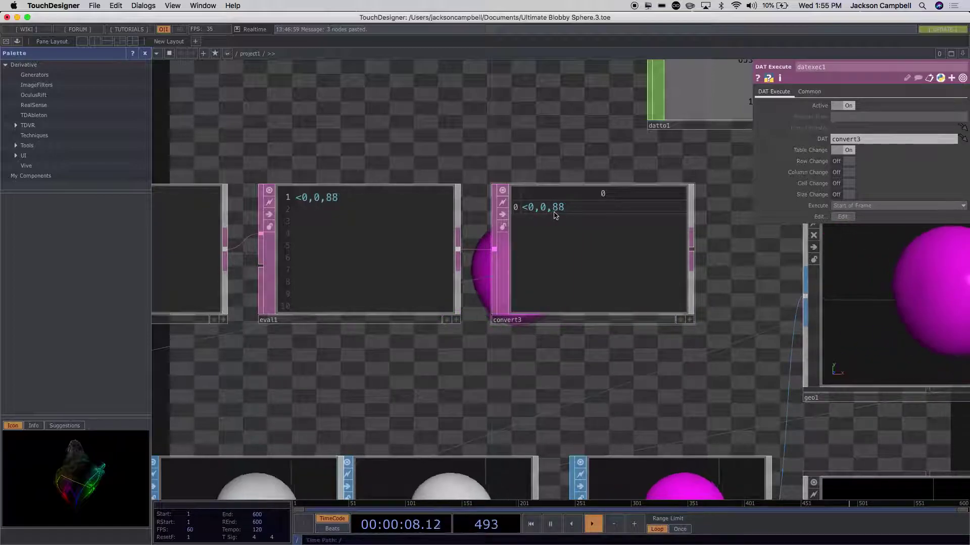
- Move the datexec1 DAT directly beneath convert3 and bring its script into close view
{"action": "mouse_move", "coordinate": [515, 373]}
{"action": "left_mouse_down"}
{"action": "mouse_move", "coordinate": [930, 351]}
{"action": "mouse_move", "coordinate": [512, 370]}
{"action": "left_mouse_up"}
{"action": "scroll", "coordinate": [513, 370], "scroll_direction": "down", "scroll_amount": 2}
{"action": "scroll", "coordinate": [399, 411], "scroll_direction": "down", "scroll_amount": 3}
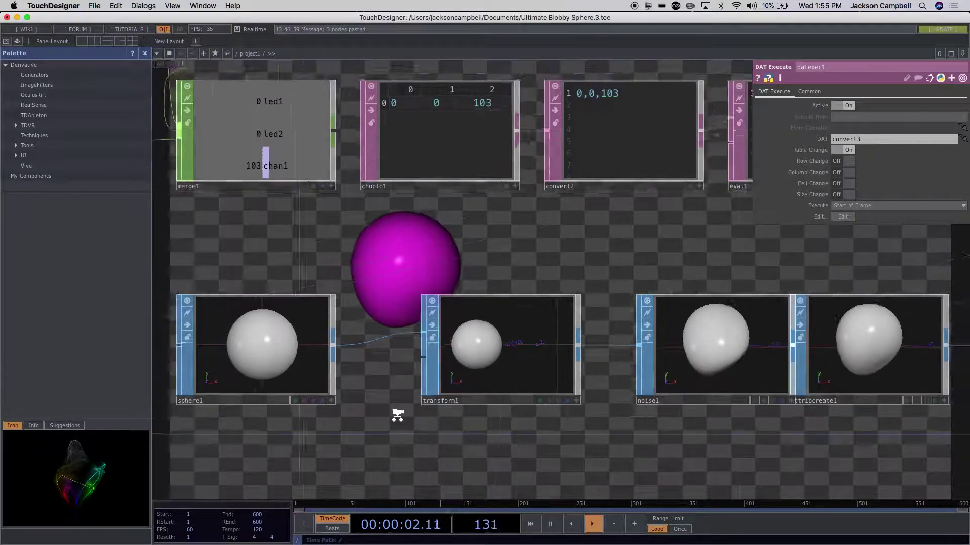
{"action": "scroll", "coordinate": [397, 415], "scroll_direction": "down", "scroll_amount": 1}
{"action": "left_click_drag", "start_coordinate": [252, 393], "coordinate": [630, 358]}
{"action": "scroll", "coordinate": [608, 441], "scroll_direction": "up", "scroll_amount": 3}
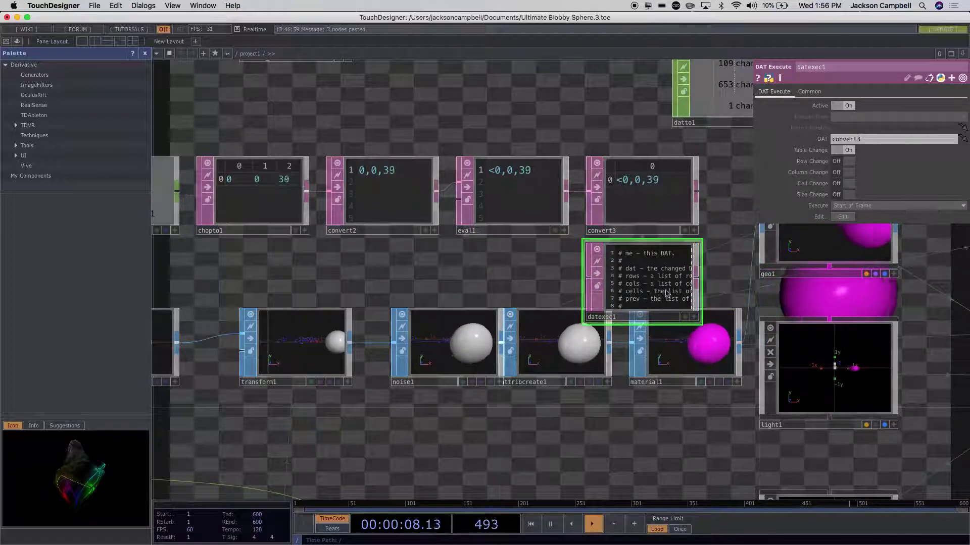
{"action": "scroll", "coordinate": [720, 296], "scroll_direction": "up", "scroll_amount": 5}
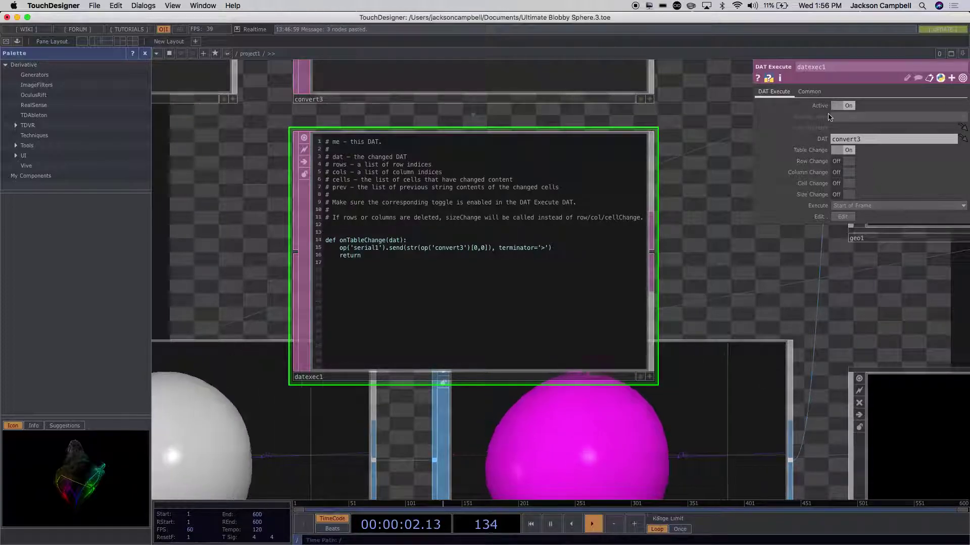
- Review the Common and DAT Execute parameters of datexec1, including its monitored DAT and Table Change setting
{"action": "left_click", "coordinate": [809, 92]}
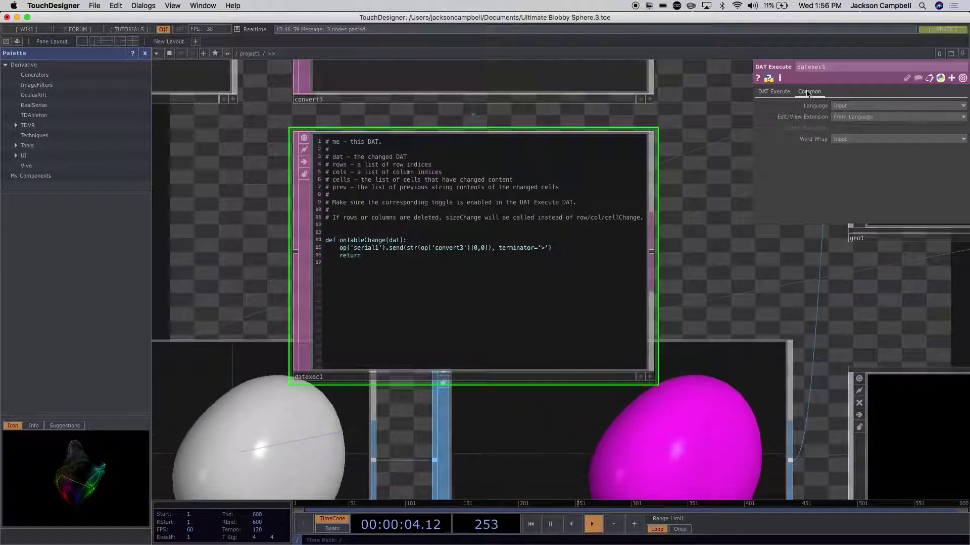
{"action": "left_click", "coordinate": [775, 92]}
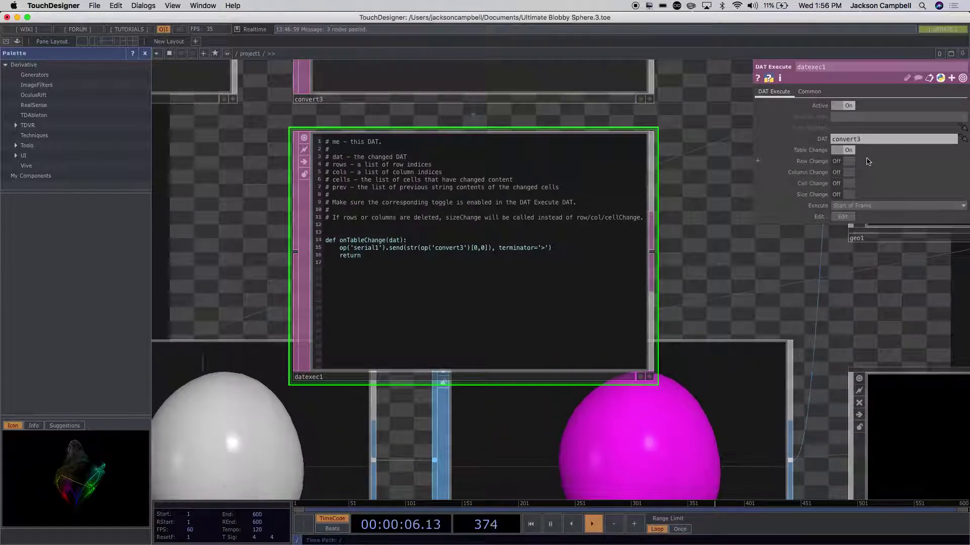
{"action": "left_click", "coordinate": [808, 95]}
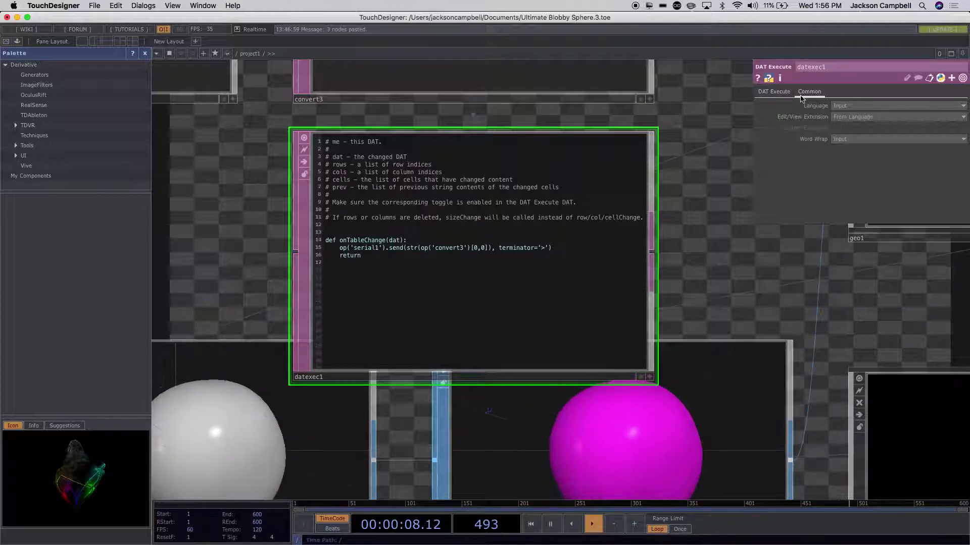
{"action": "left_click", "coordinate": [774, 92]}
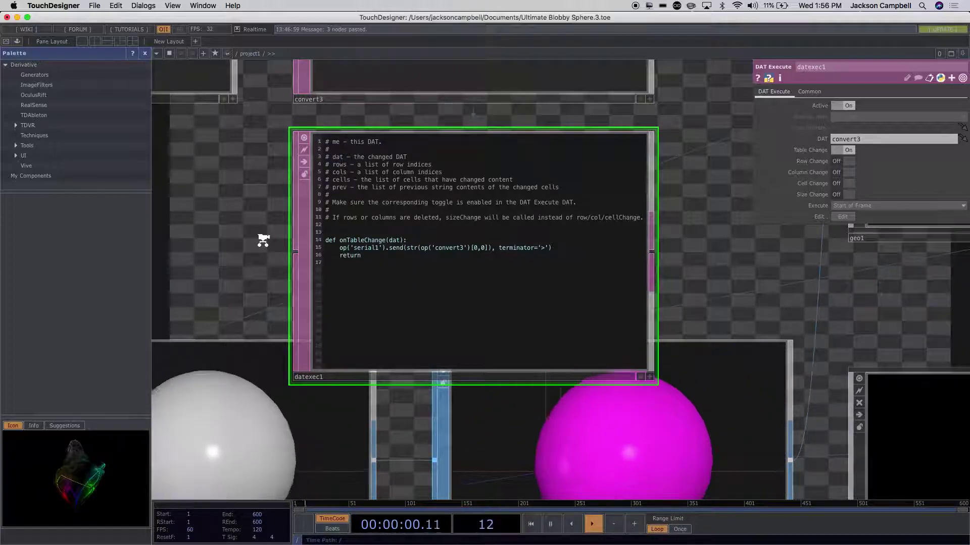
- Examine the datexec1 script in its network context and trace back to the button1, lfo1 and math4 sources feeding merge1
{"action": "scroll", "coordinate": [263, 242], "scroll_direction": "down", "scroll_amount": 6}
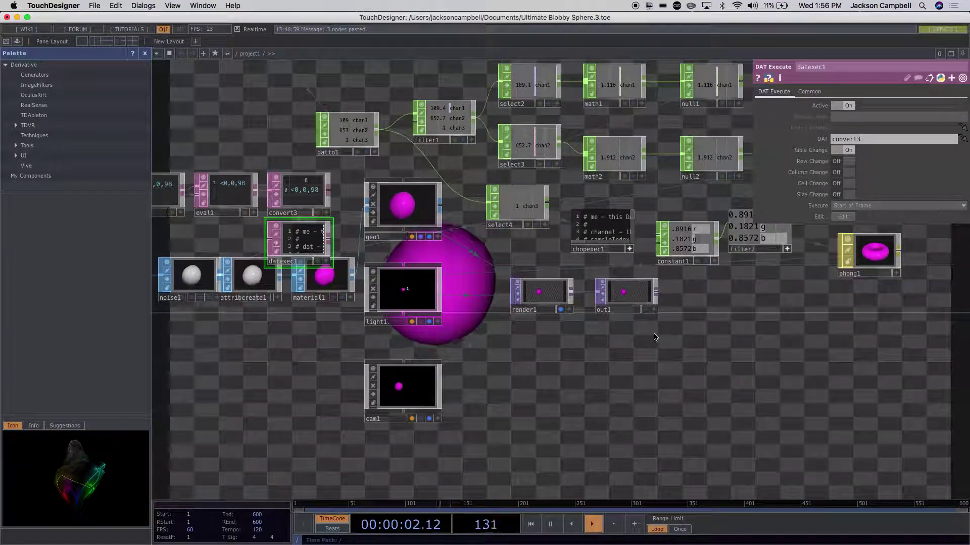
{"action": "scroll", "coordinate": [649, 439], "scroll_direction": "up", "scroll_amount": 5}
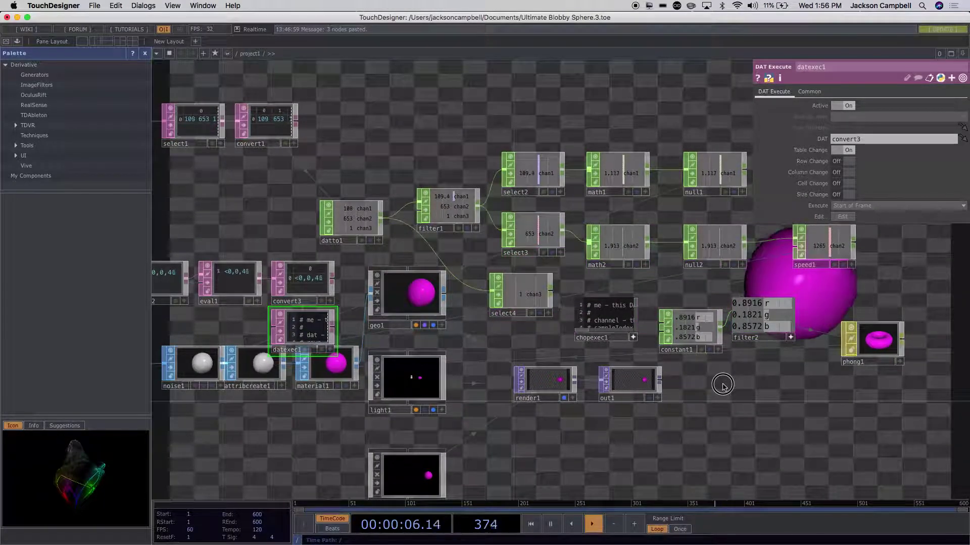
{"action": "scroll", "coordinate": [792, 396], "scroll_direction": "left", "scroll_amount": 3}
{"action": "scroll", "coordinate": [353, 346], "scroll_direction": "up", "scroll_amount": 8}
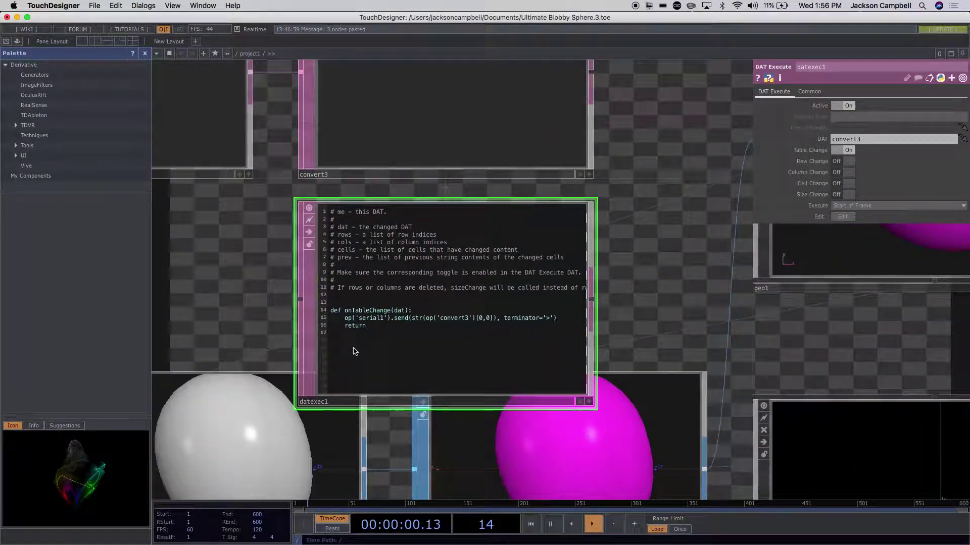
{"action": "scroll", "coordinate": [354, 349], "scroll_direction": "down", "scroll_amount": 8}
{"action": "scroll", "coordinate": [354, 350], "scroll_direction": "down", "scroll_amount": 1}
{"action": "left_click_drag", "start_coordinate": [299, 341], "coordinate": [269, 378]}
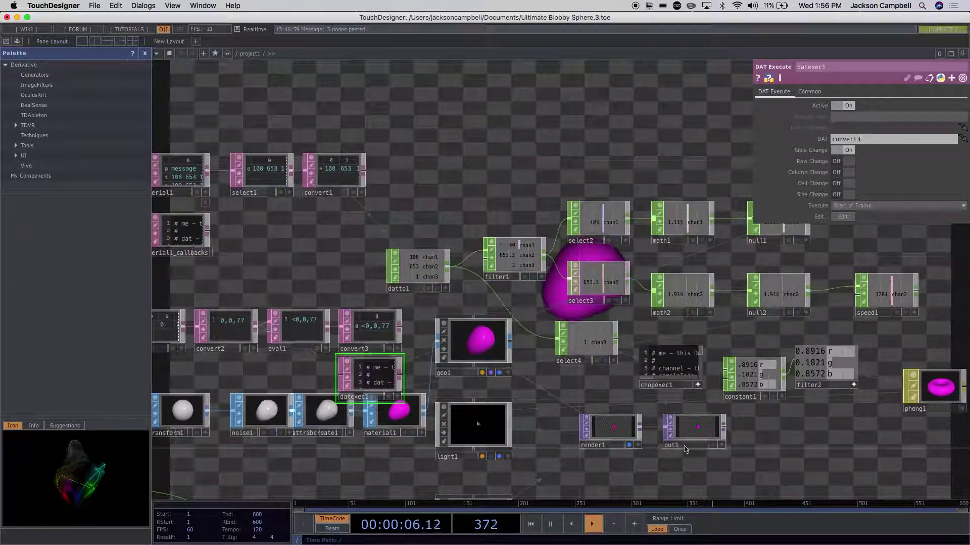
{"action": "left_click_drag", "start_coordinate": [775, 449], "coordinate": [802, 315]}
{"action": "left_click_drag", "start_coordinate": [267, 481], "coordinate": [552, 447]}
{"action": "left_click_drag", "start_coordinate": [240, 318], "coordinate": [358, 426]}
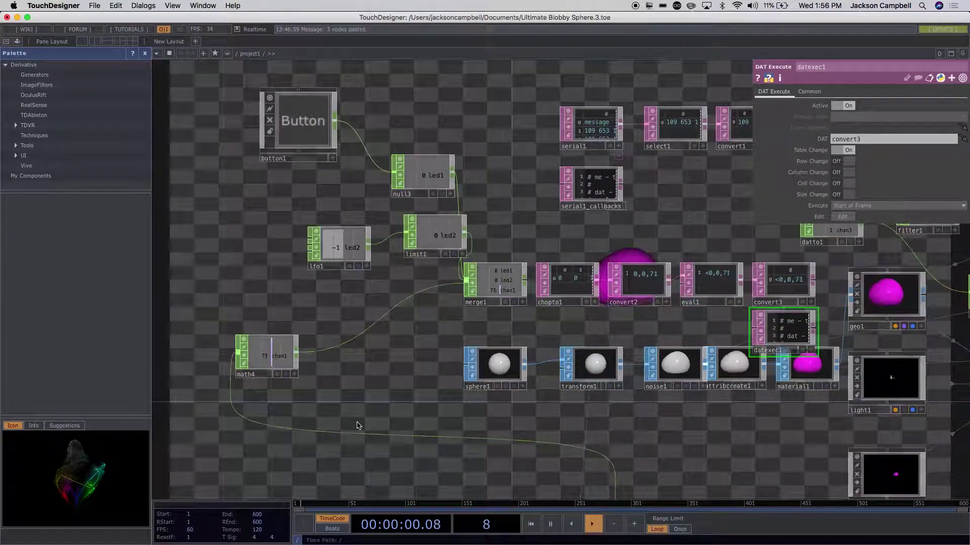
- Search the network for the convert DATs and survey the surrounding nodes
{"action": "key", "text": "super+f"}
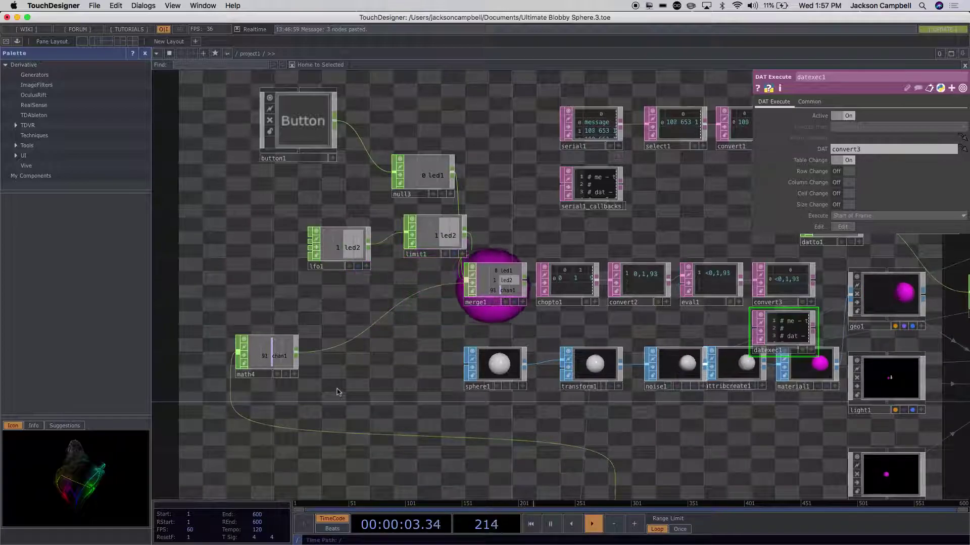
{"action": "left_click_drag", "start_coordinate": [409, 377], "coordinate": [230, 377]}
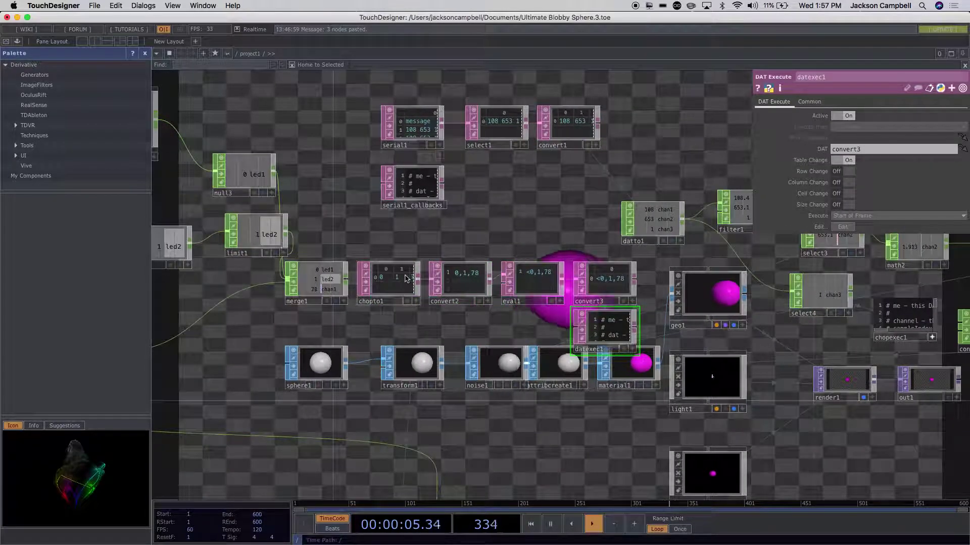
{"action": "left_click", "coordinate": [212, 69]}
{"action": "type", "text": "convet"}
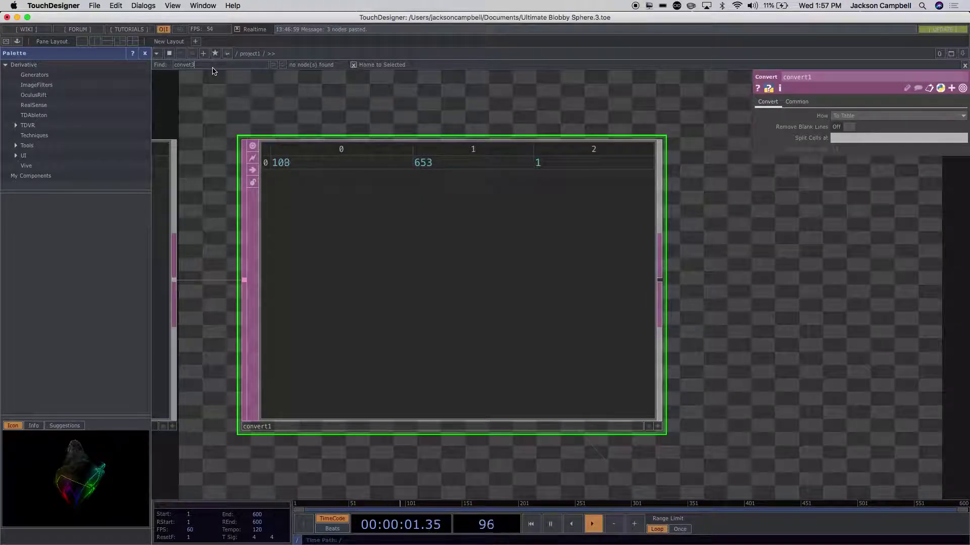
{"action": "scroll", "coordinate": [695, 125], "scroll_direction": "down", "scroll_amount": 3}
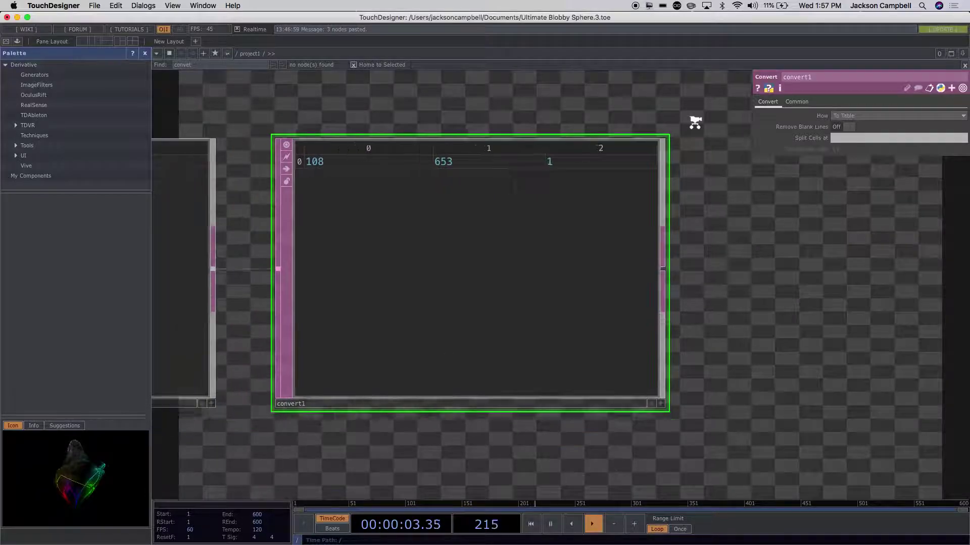
{"action": "scroll", "coordinate": [708, 187], "scroll_direction": "down", "scroll_amount": 6}
{"action": "scroll", "coordinate": [708, 222], "scroll_direction": "up", "scroll_amount": 8}
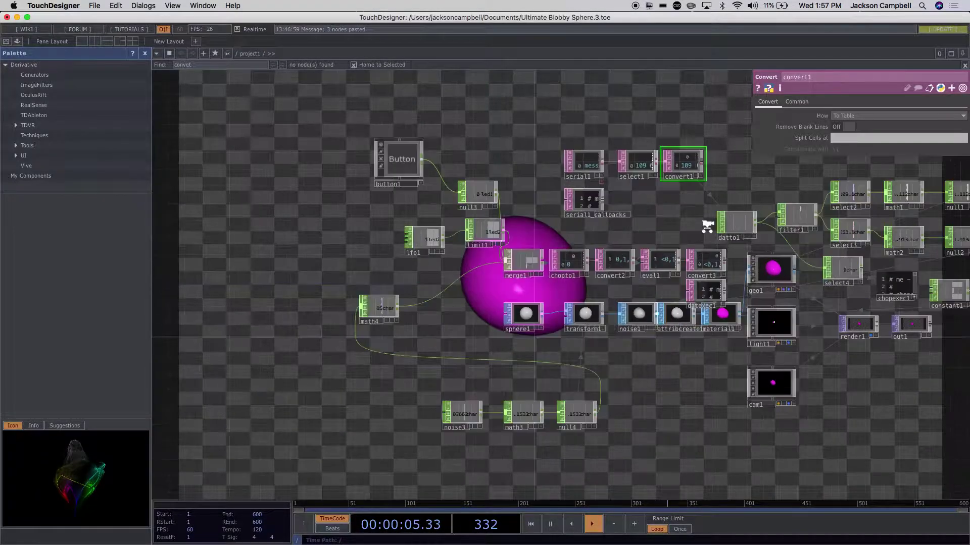
- Inspect the parameters of convert3 and chopto1 and follow the outgoing chain back to merge1
{"action": "left_click", "coordinate": [732, 313]}
{"action": "scroll", "coordinate": [757, 323], "scroll_direction": "up", "scroll_amount": 5}
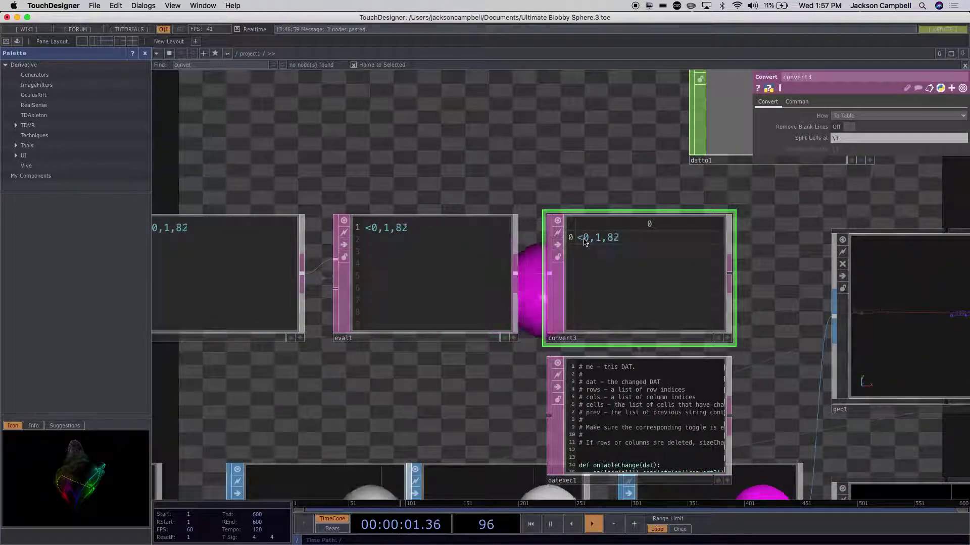
{"action": "left_click_drag", "start_coordinate": [401, 385], "coordinate": [582, 384]}
{"action": "scroll", "coordinate": [580, 384], "scroll_direction": "down", "scroll_amount": 4}
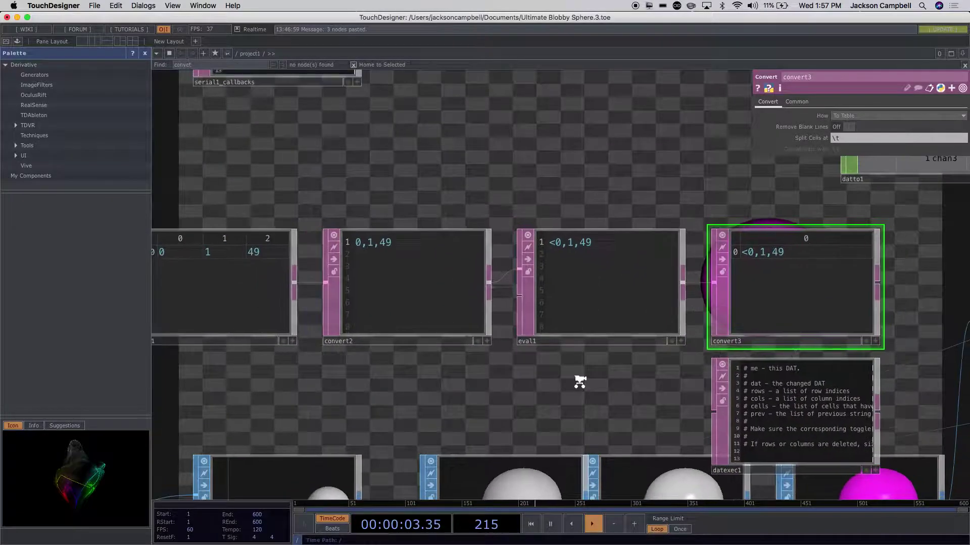
{"action": "left_click", "coordinate": [318, 328]}
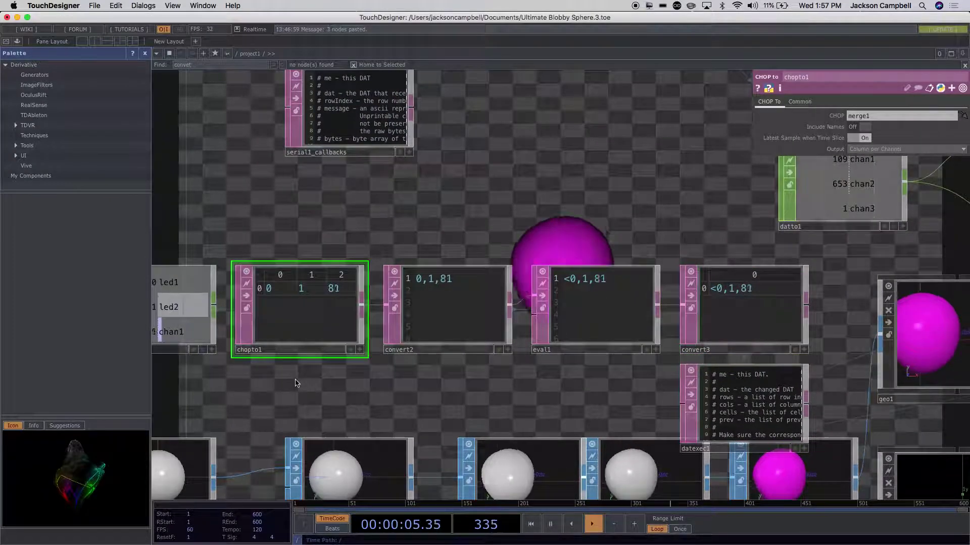
{"action": "scroll", "coordinate": [296, 380], "scroll_direction": "down", "scroll_amount": 2}
{"action": "left_click_drag", "start_coordinate": [249, 392], "coordinate": [438, 406]}
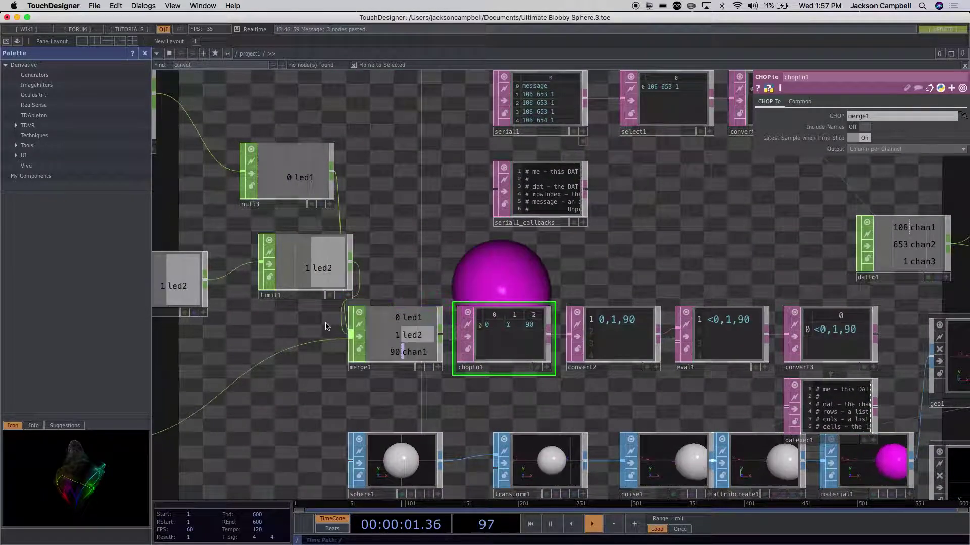
- Make button1's viewer interactive and toggle the button to test the led1 channel
{"action": "scroll", "coordinate": [325, 326], "scroll_direction": "down", "scroll_amount": 3}
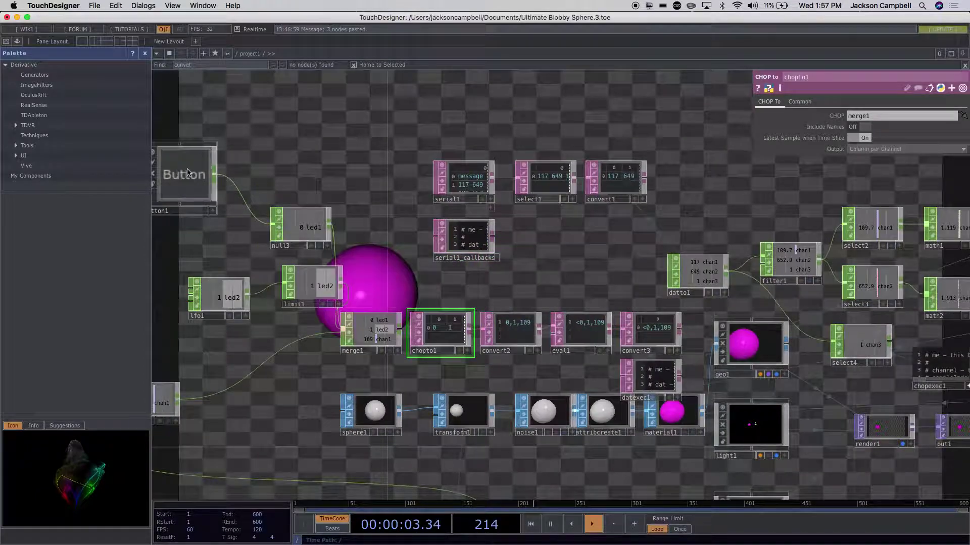
{"action": "left_click", "coordinate": [187, 172]}
{"action": "left_click", "coordinate": [193, 184]}
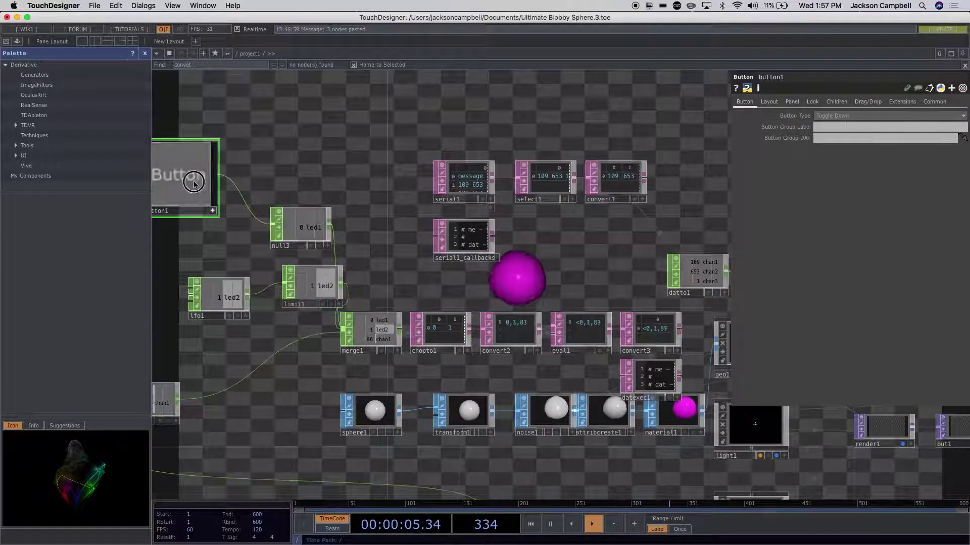
{"action": "left_click", "coordinate": [193, 182]}
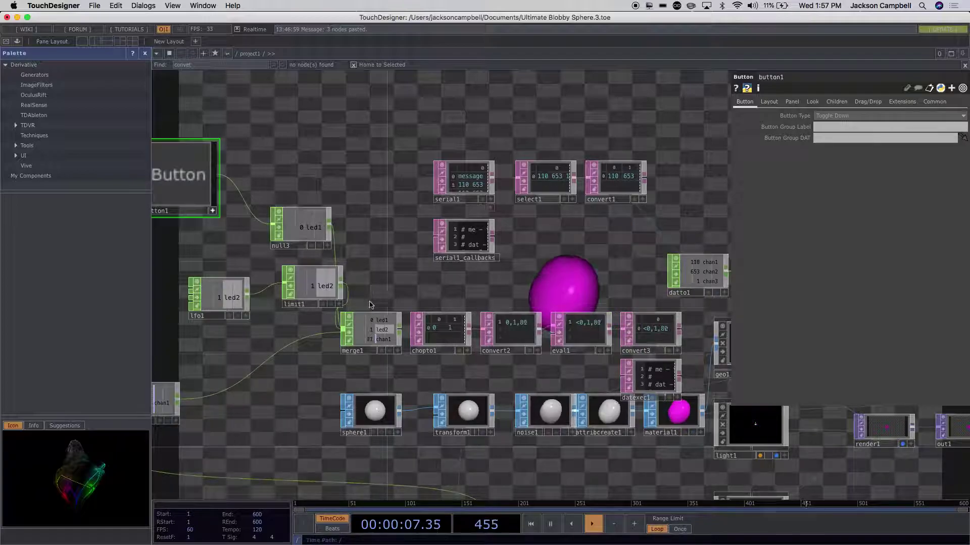
- Examine the led1, led2 and chan1 channels in merge1 and the chopto1 settings that turn them into a table
{"action": "scroll", "coordinate": [362, 308], "scroll_direction": "up", "scroll_amount": 5}
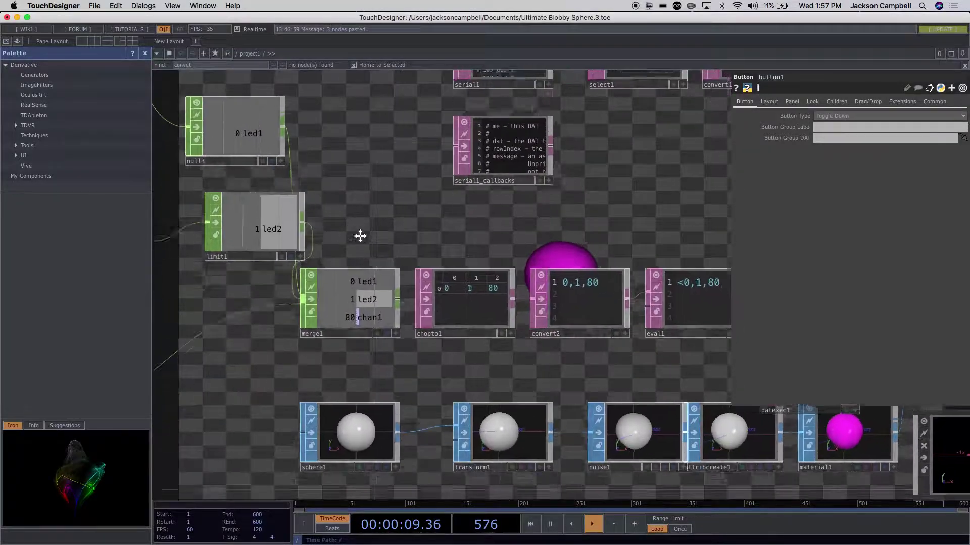
{"action": "left_click_drag", "start_coordinate": [244, 347], "coordinate": [316, 333]}
{"action": "left_click_drag", "start_coordinate": [370, 320], "coordinate": [328, 344]}
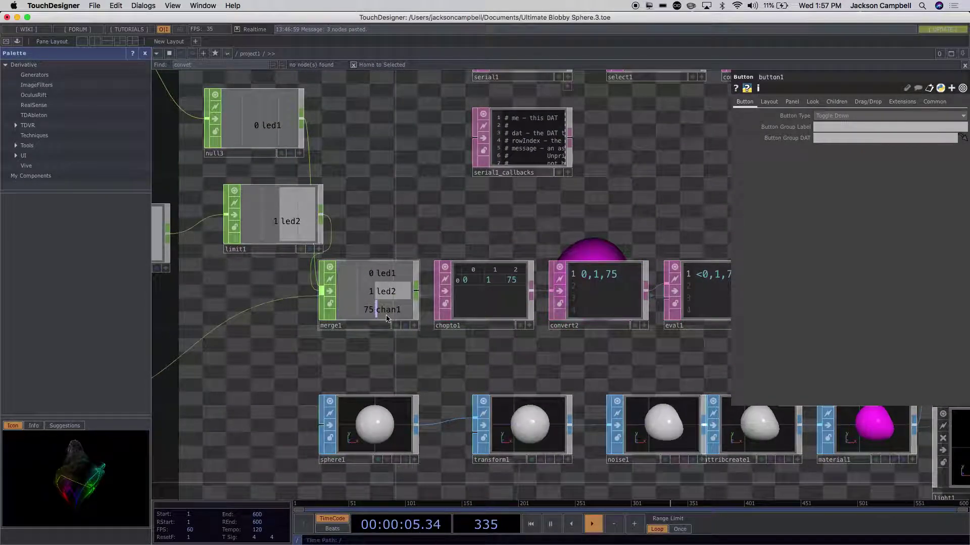
{"action": "left_click_drag", "start_coordinate": [459, 301], "coordinate": [347, 310]}
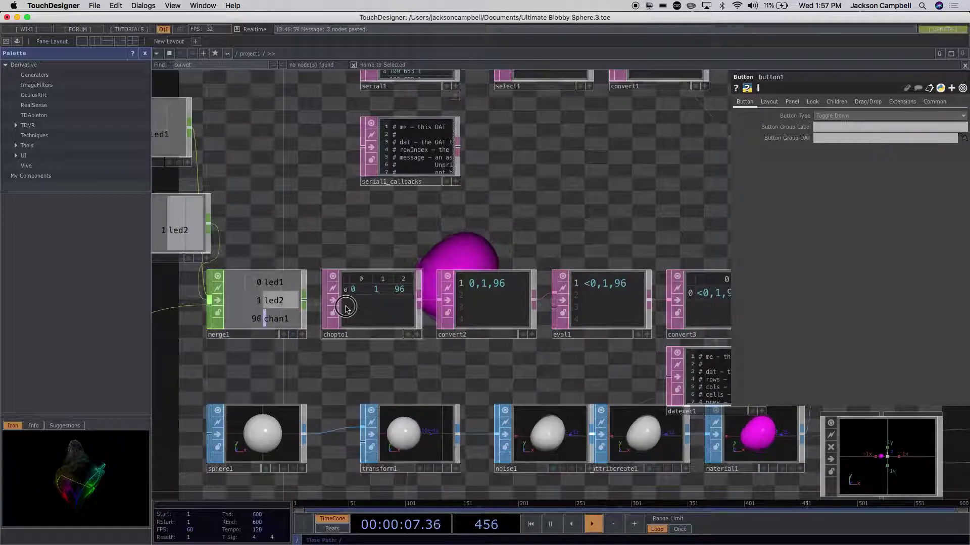
{"action": "left_click", "coordinate": [347, 310]}
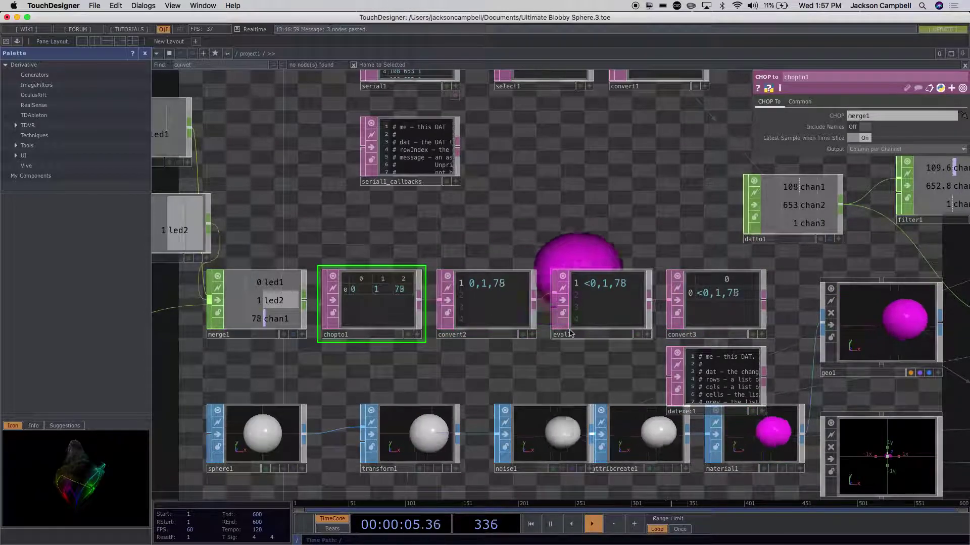
- Compare the settings of convert2, eval1 and convert3, including eval1's '<' + me.inputCell expression
{"action": "left_click", "coordinate": [503, 308]}
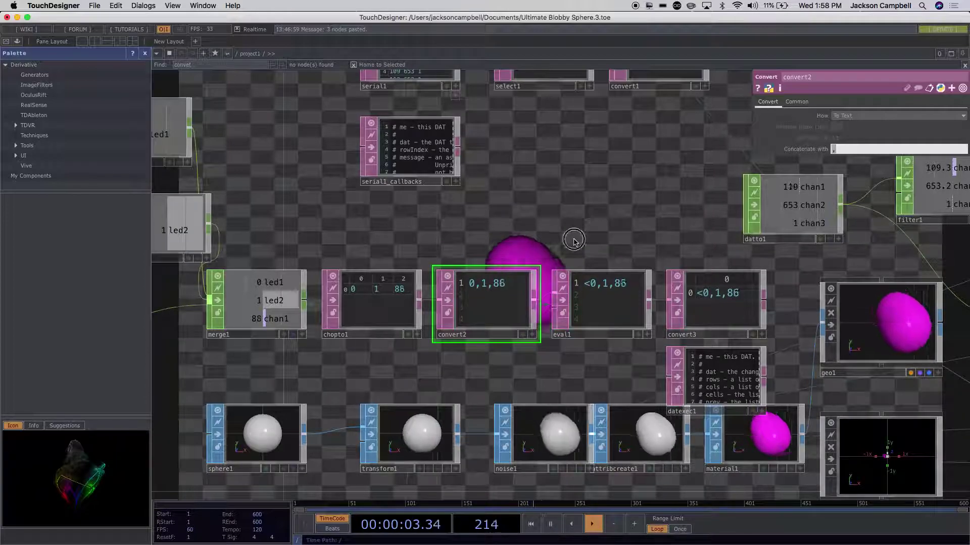
{"action": "left_click", "coordinate": [603, 321]}
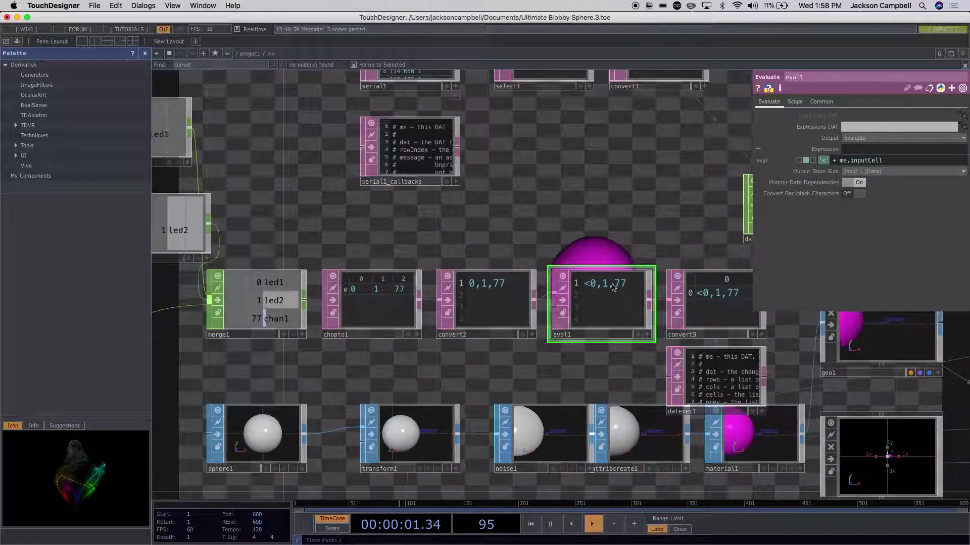
{"action": "left_click_drag", "start_coordinate": [575, 225], "coordinate": [461, 194]}
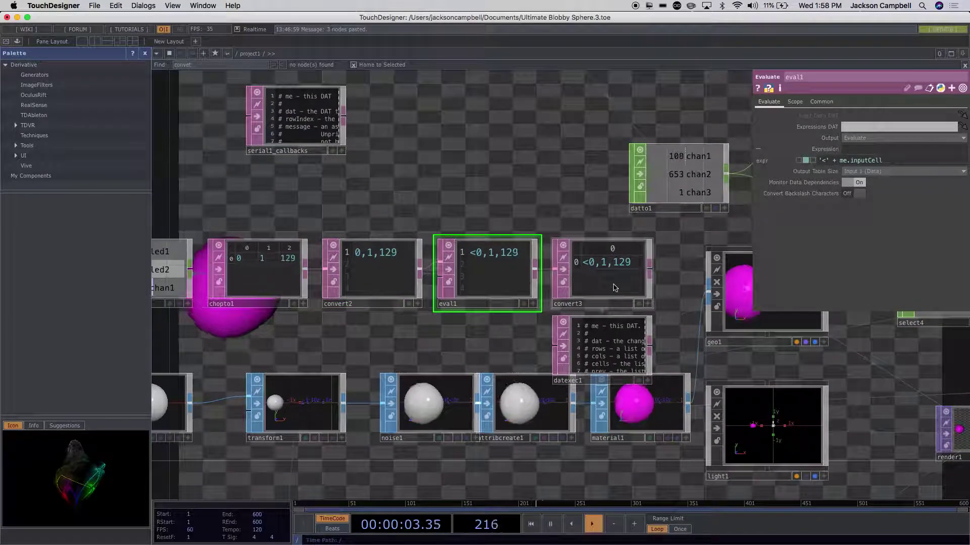
{"action": "left_click", "coordinate": [614, 287]}
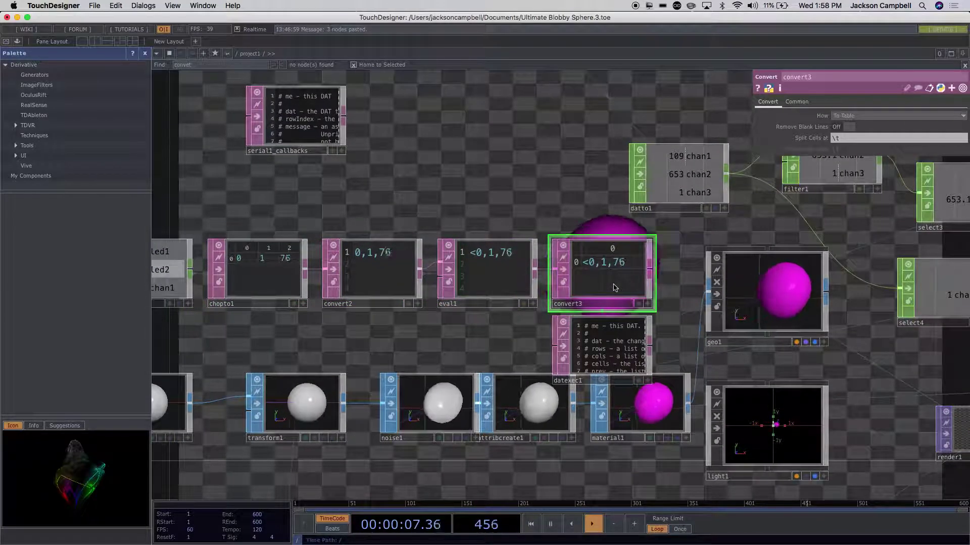
{"action": "left_click", "coordinate": [504, 278]}
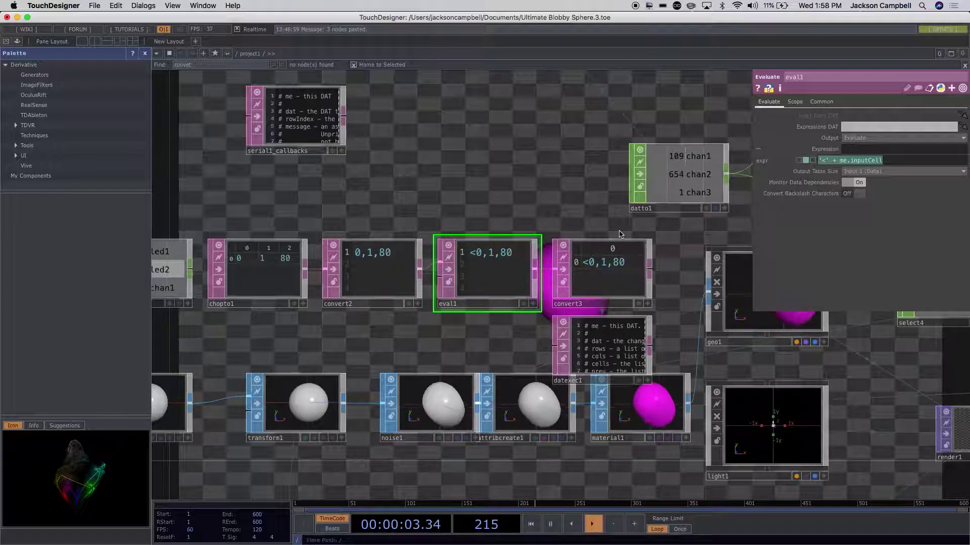
{"action": "left_click", "coordinate": [567, 305]}
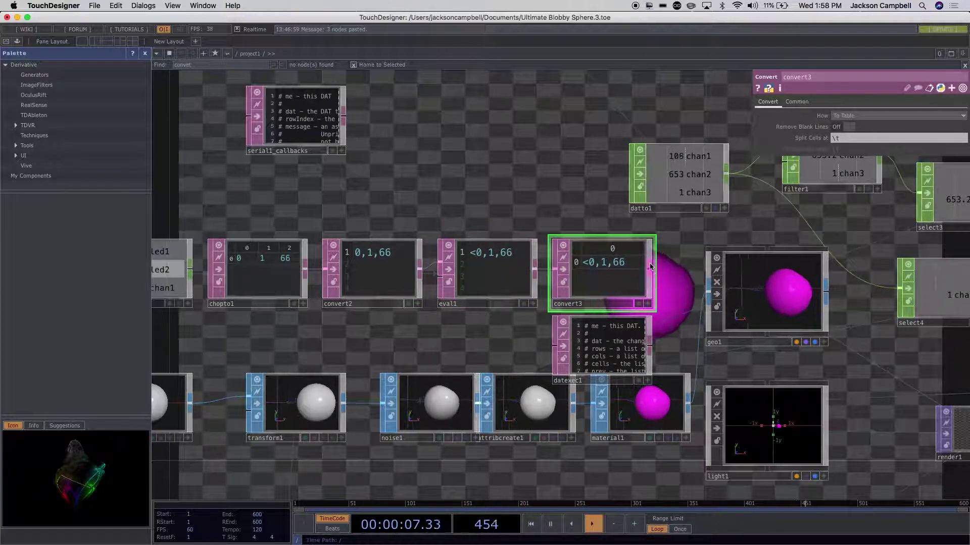
- Examine datexec1's serial1 send line and its '>' terminator alongside the convert3 table it reads
{"action": "left_click_drag", "start_coordinate": [671, 295], "coordinate": [556, 191]}
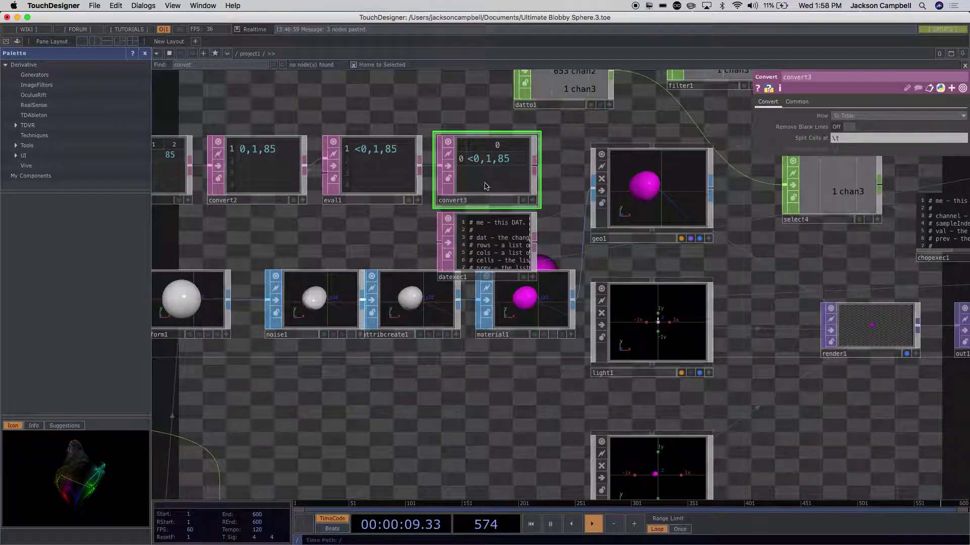
{"action": "left_click", "coordinate": [502, 232]}
{"action": "scroll", "coordinate": [553, 223], "scroll_direction": "up", "scroll_amount": 8}
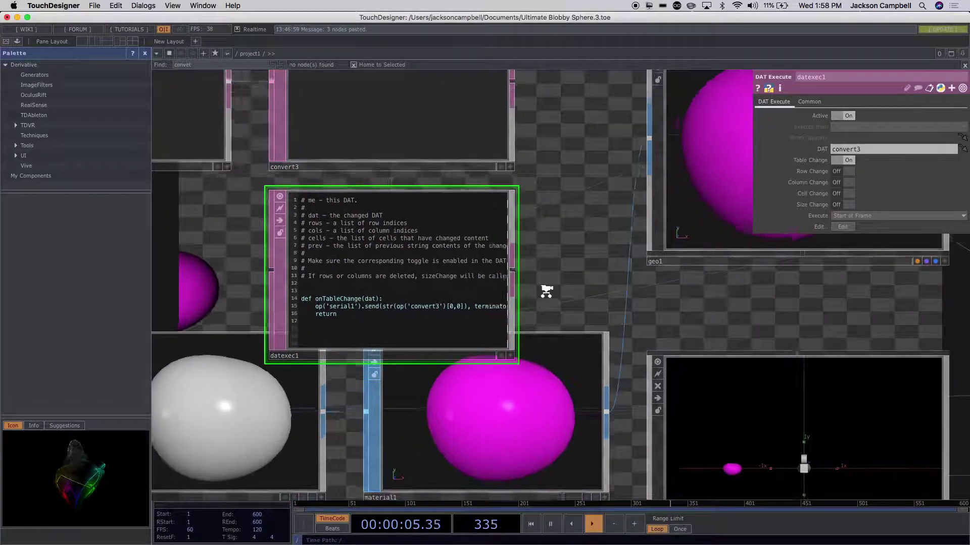
{"action": "scroll", "coordinate": [546, 292], "scroll_direction": "up", "scroll_amount": 3}
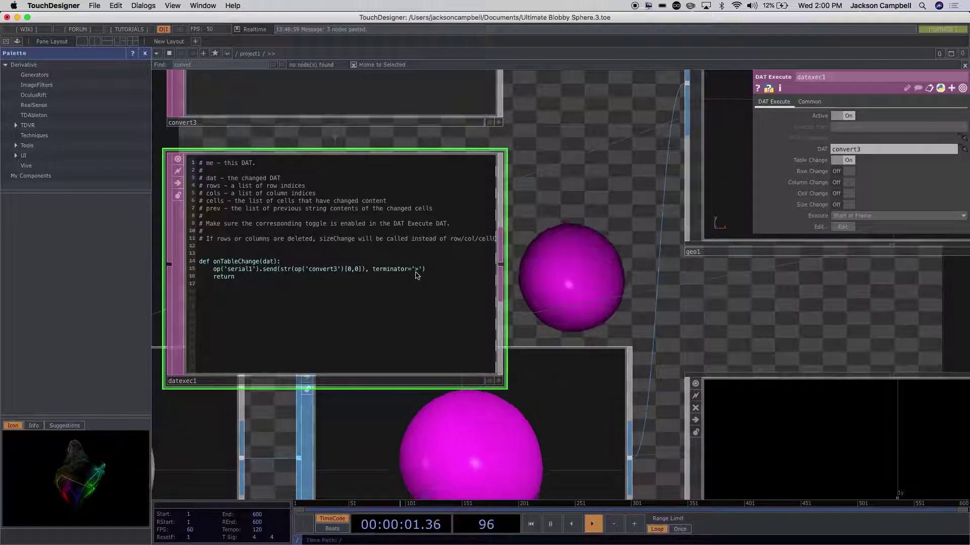
{"action": "left_click_drag", "start_coordinate": [581, 191], "coordinate": [591, 306]}
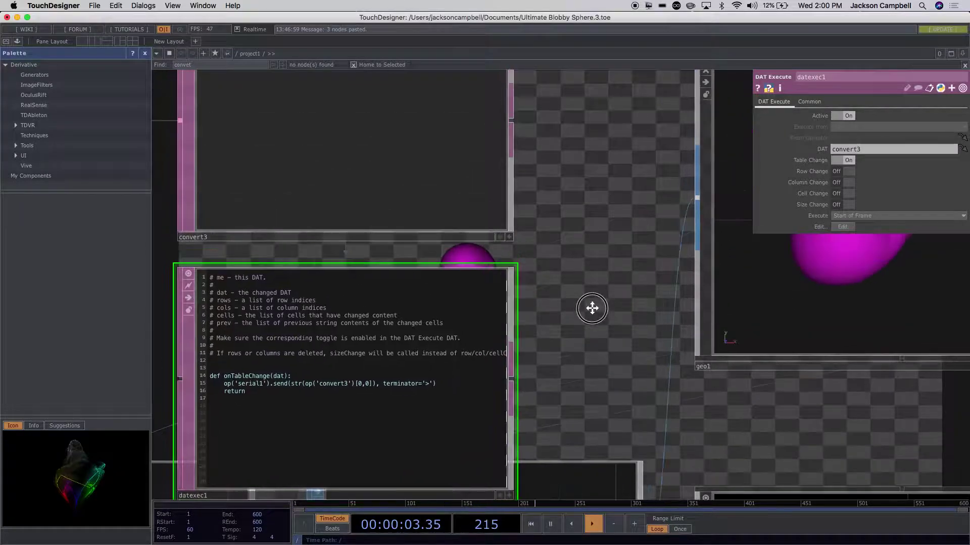
- Check the project's operators in the network and list views, and open the Textport
{"action": "scroll", "coordinate": [591, 306], "scroll_direction": "down", "scroll_amount": 5}
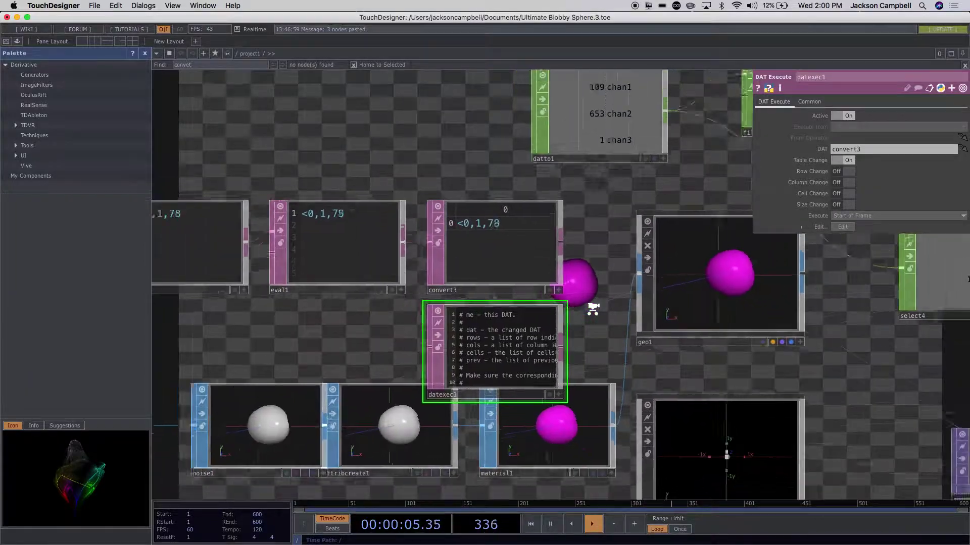
{"action": "scroll", "coordinate": [593, 309], "scroll_direction": "down", "scroll_amount": 5}
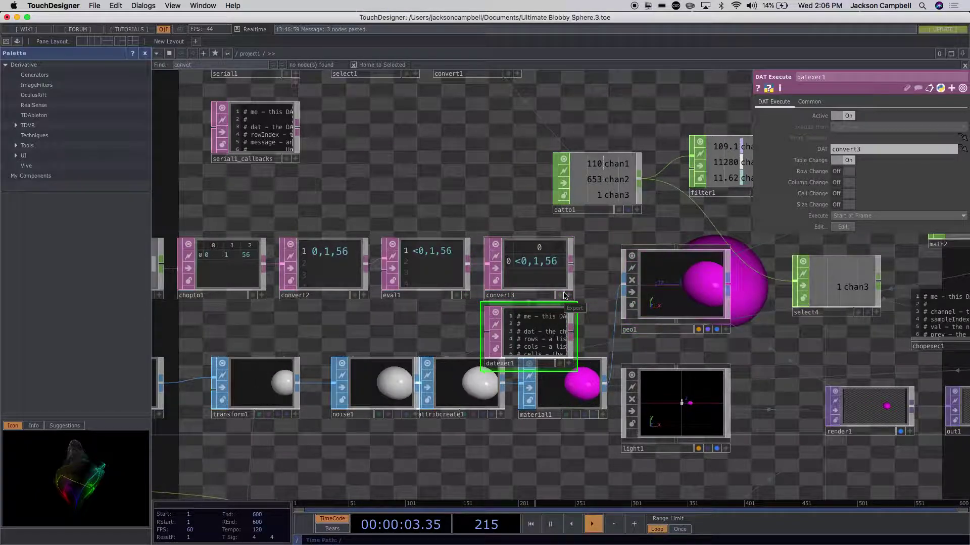
{"action": "mouse_move", "coordinate": [486, 541]}
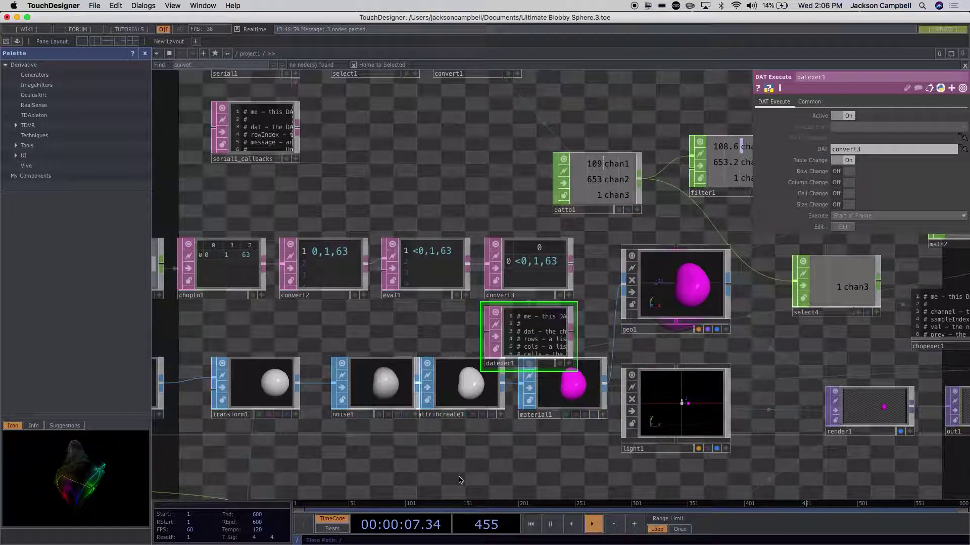
{"action": "key", "text": "t"}
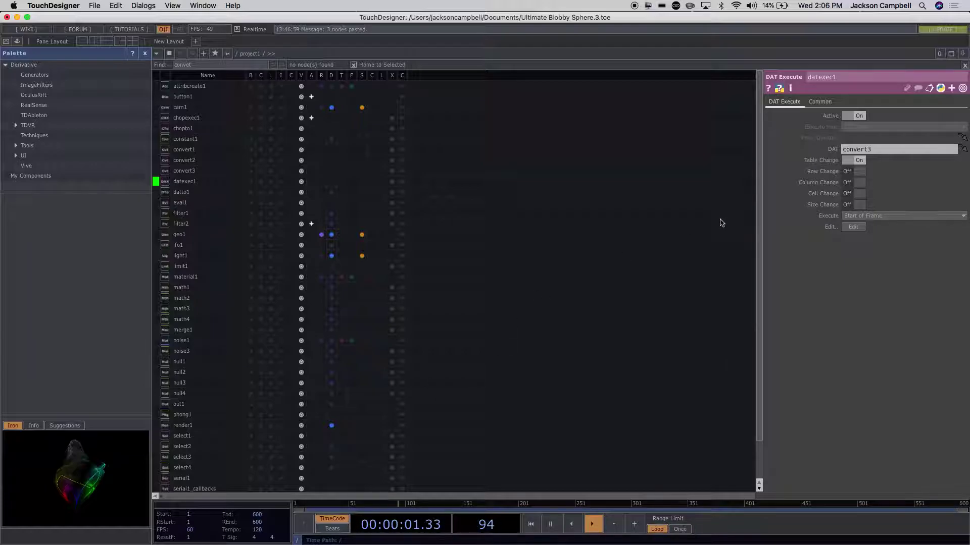
{"action": "key", "text": "t"}
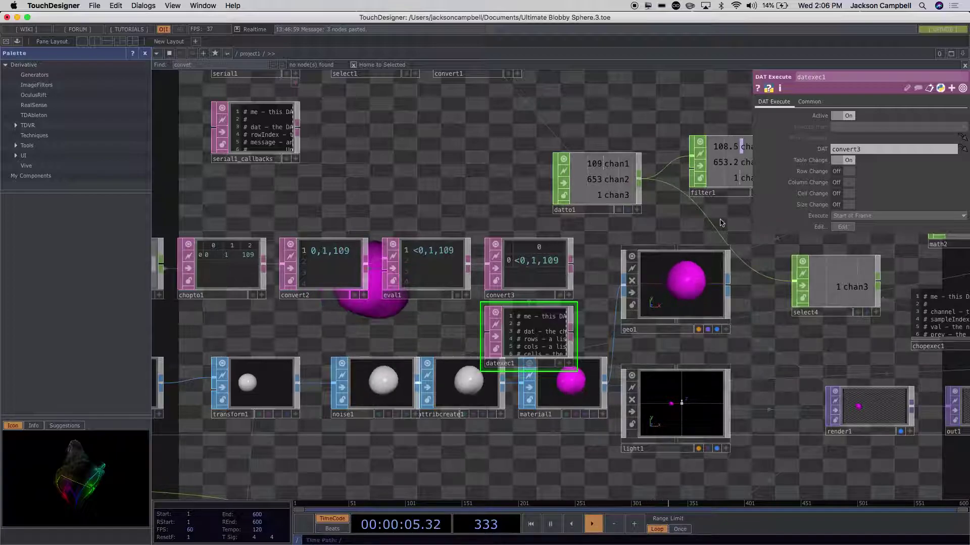
{"action": "key", "text": "alt+t"}
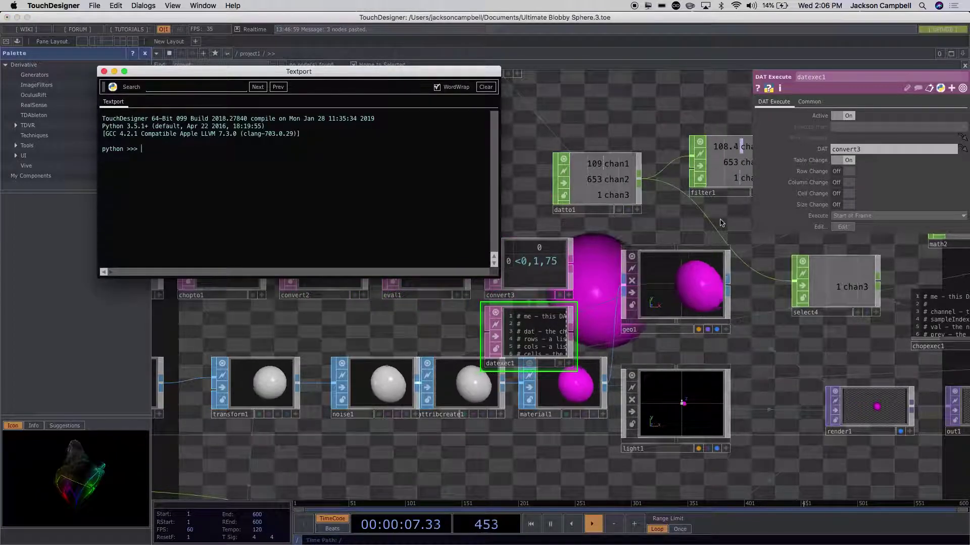
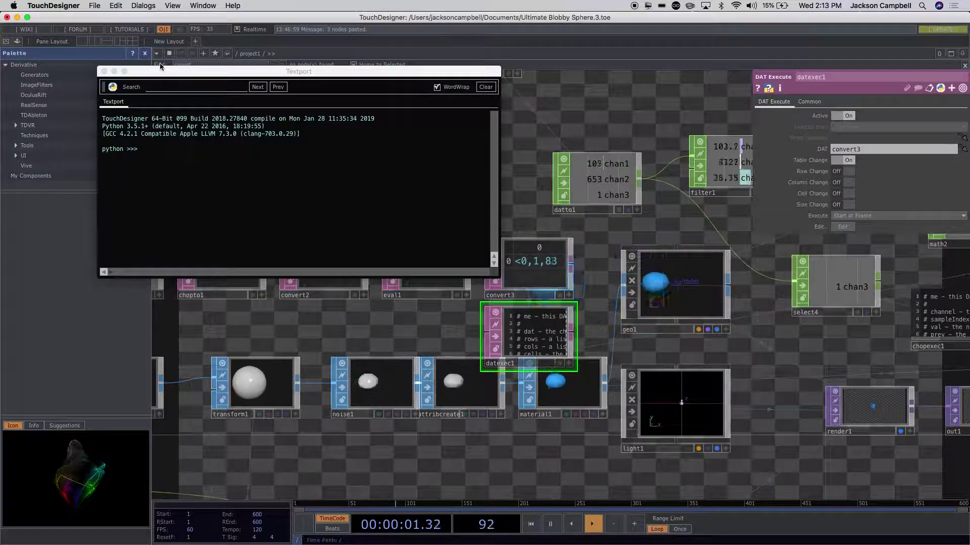
- Start a new project, saving Ultimate Blobby Sphere.3.toe before quitting it
{"action": "left_click", "coordinate": [94, 5]}
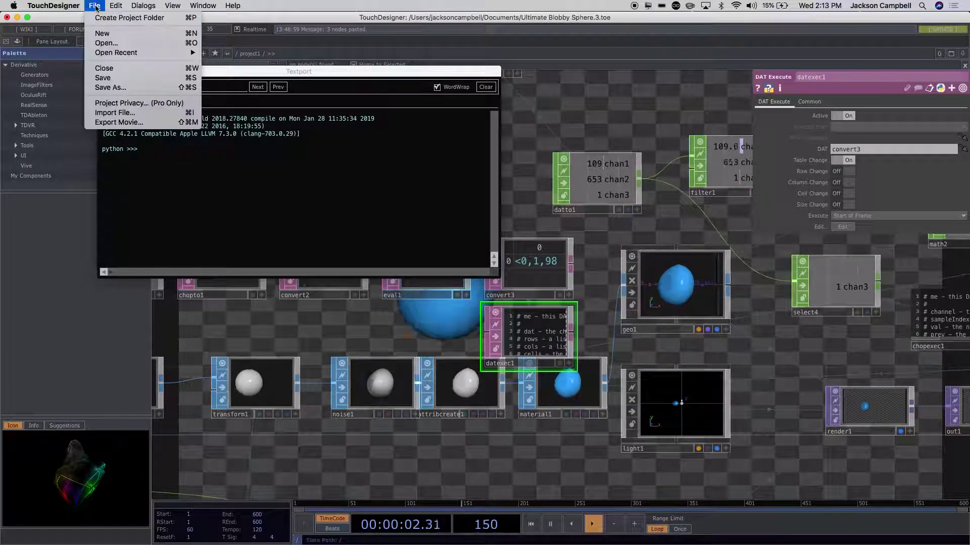
{"action": "left_click", "coordinate": [99, 33]}
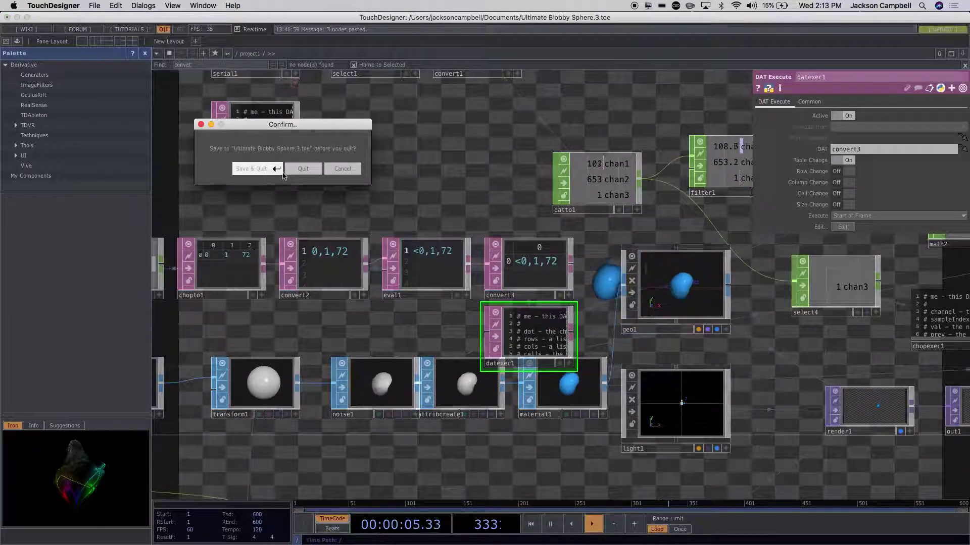
{"action": "left_click", "coordinate": [298, 169]}
{"action": "left_click", "coordinate": [270, 171]}
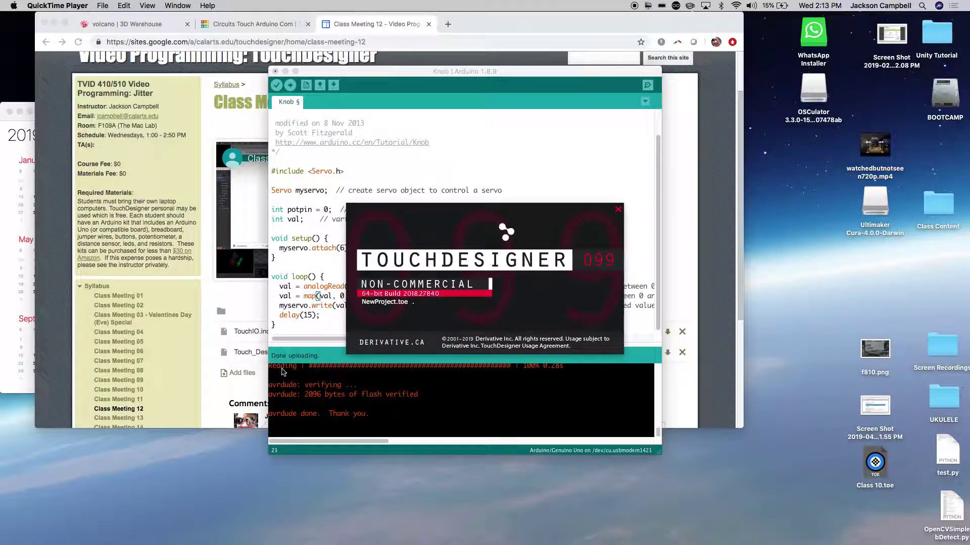
- Minimize the Knob sketch in Arduino, and bring up and close the empty sketch_apr29b window
{"action": "left_click", "coordinate": [285, 71]}
{"action": "mouse_move", "coordinate": [360, 542]}
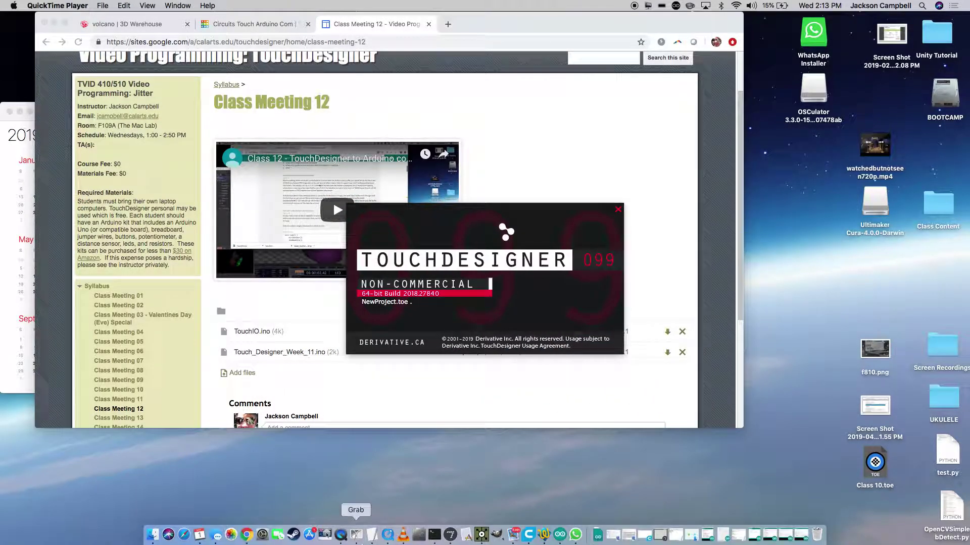
{"action": "left_click", "coordinate": [756, 528]}
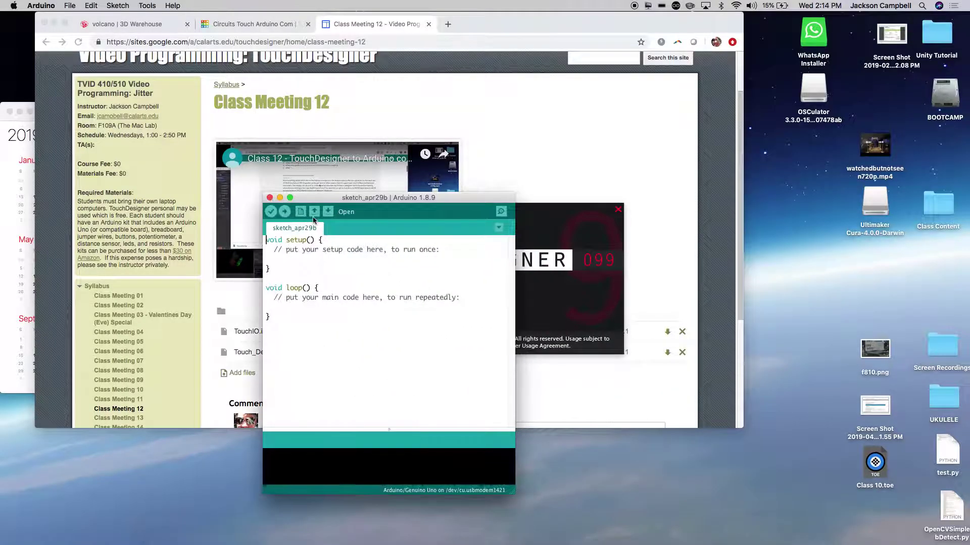
{"action": "left_click", "coordinate": [269, 198]}
- Close the TouchIO and Sweep sketches in Arduino, discarding the changes to Sweep
{"action": "mouse_move", "coordinate": [657, 542]}
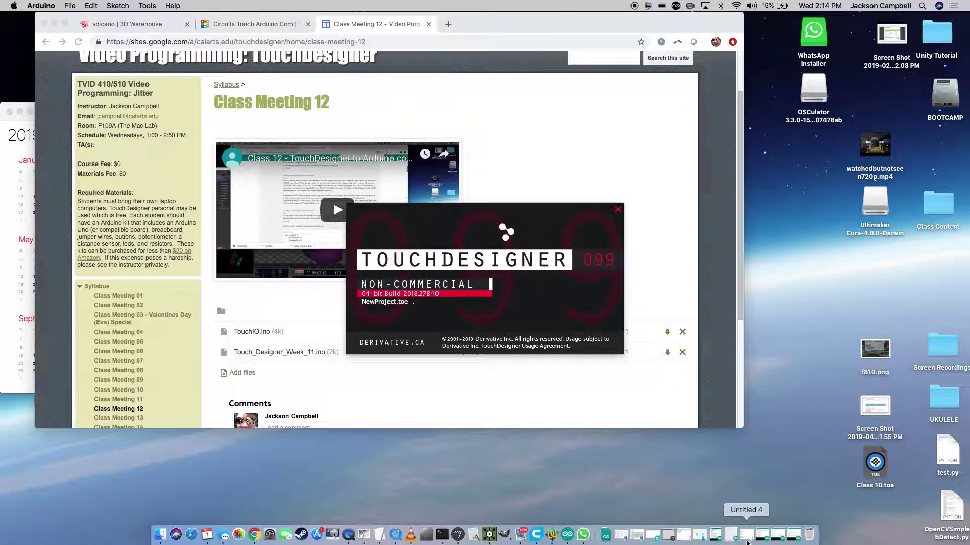
{"action": "left_click", "coordinate": [762, 541]}
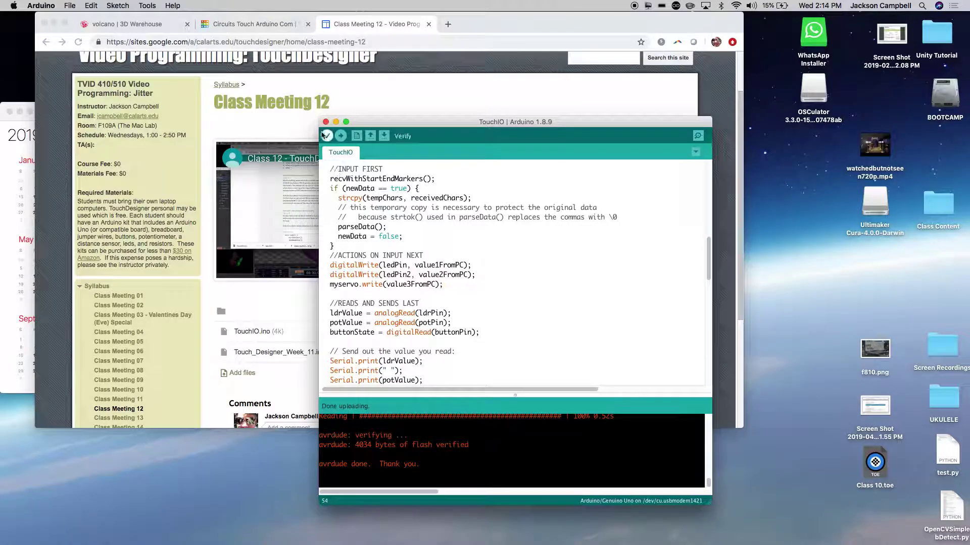
{"action": "left_click", "coordinate": [325, 123]}
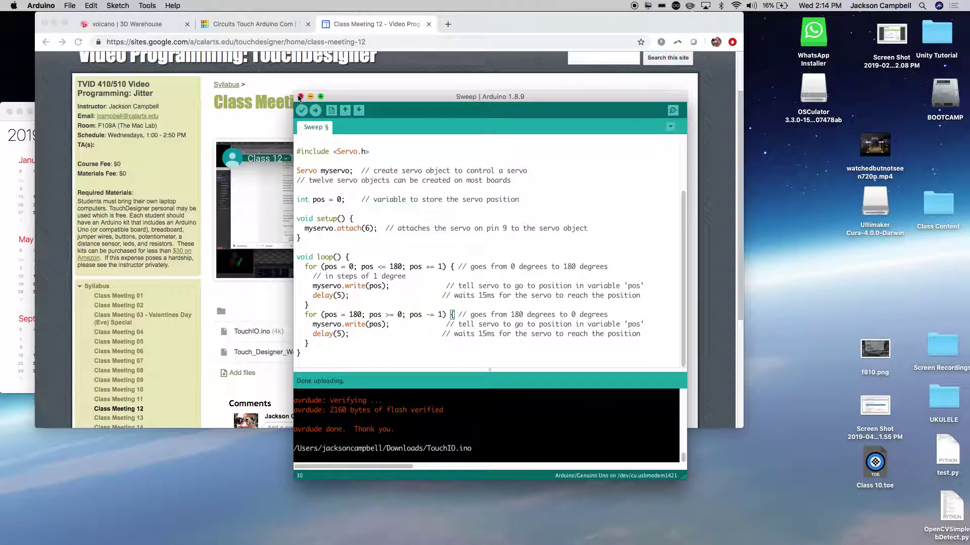
{"action": "left_click", "coordinate": [300, 97]}
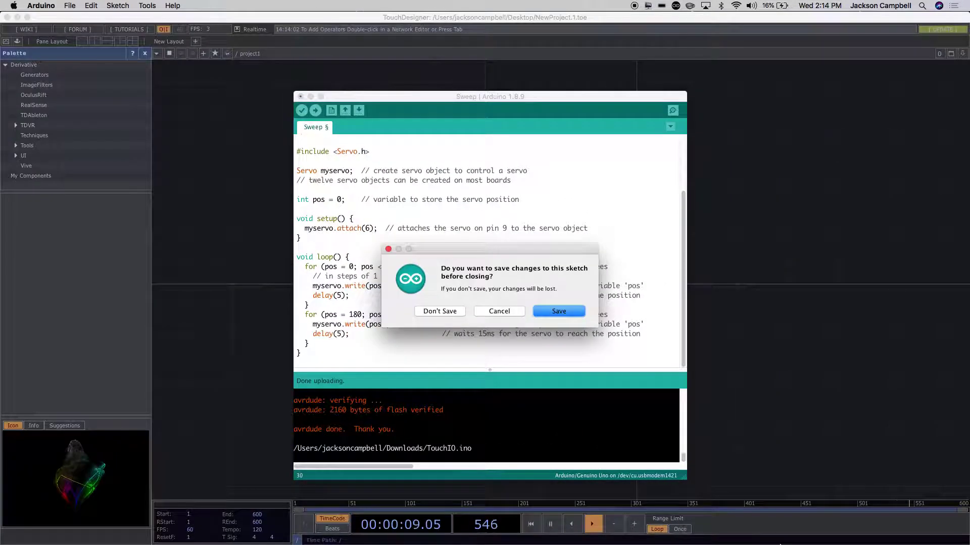
{"action": "left_click", "coordinate": [452, 313]}
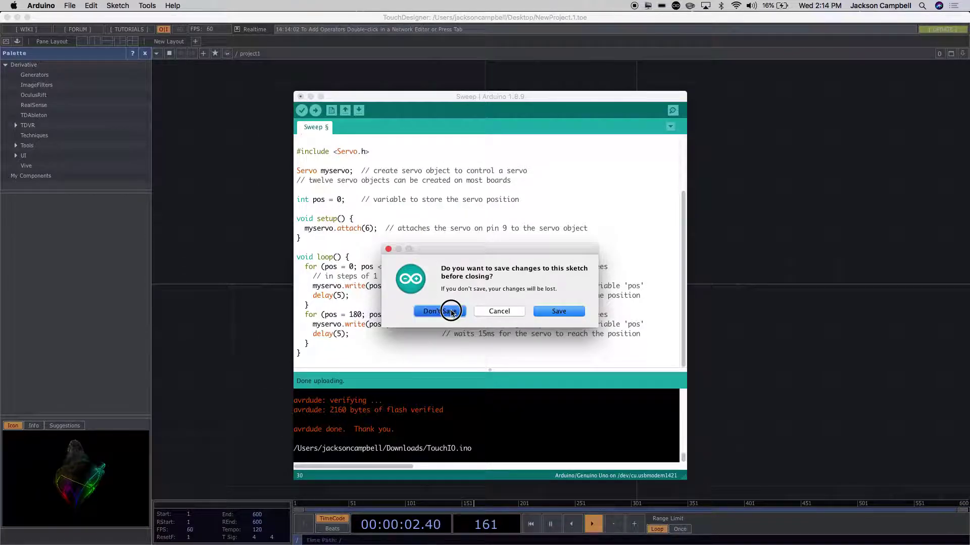
- Add a Movie File In TOP to the empty TouchDesigner network
{"action": "double_click", "coordinate": [297, 221]}
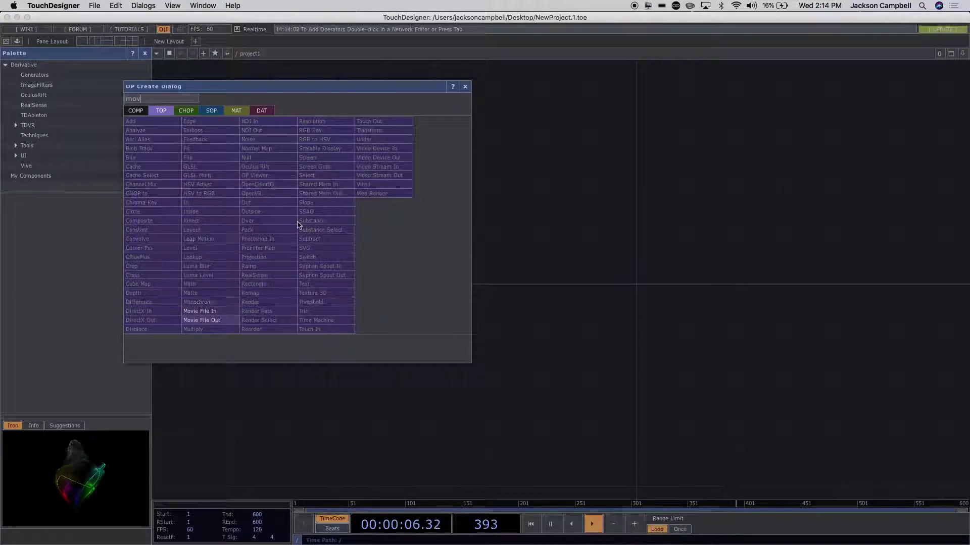
{"action": "left_click", "coordinate": [222, 311]}
{"action": "left_click", "coordinate": [408, 238]}
{"action": "scroll", "coordinate": [475, 247], "scroll_direction": "up", "scroll_amount": 4}
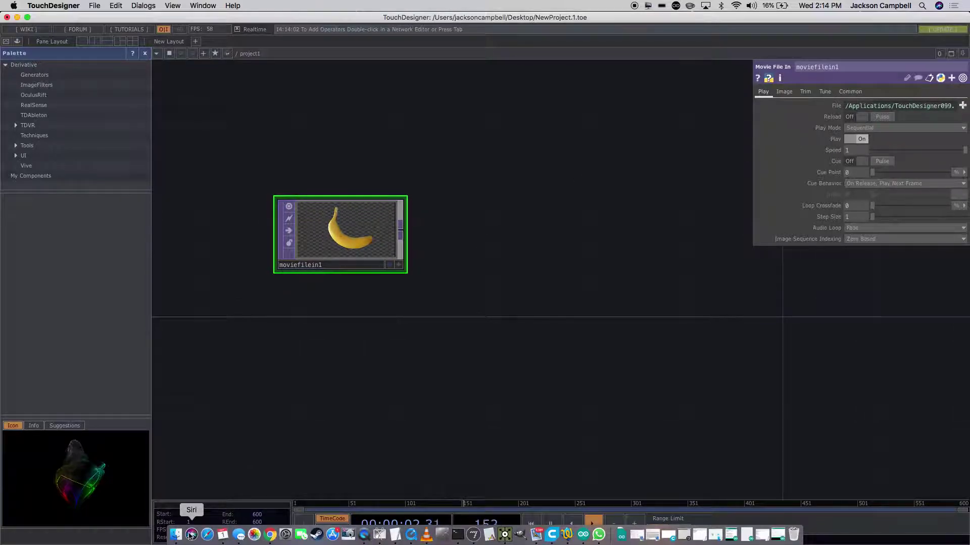
- Try a Spotlight search for .mov files, and dismiss the WhatsApp Installer window
{"action": "left_click", "coordinate": [178, 536]}
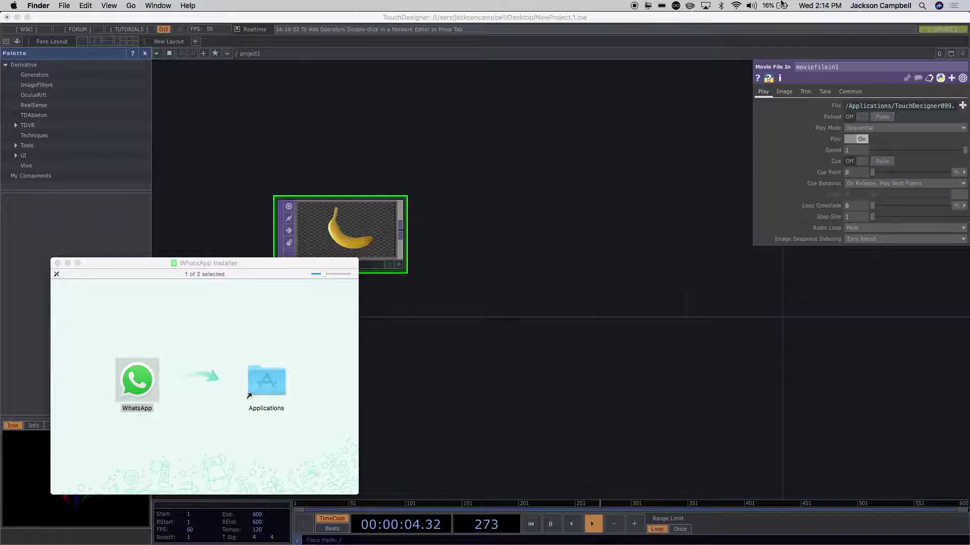
{"action": "left_click", "coordinate": [922, 6]}
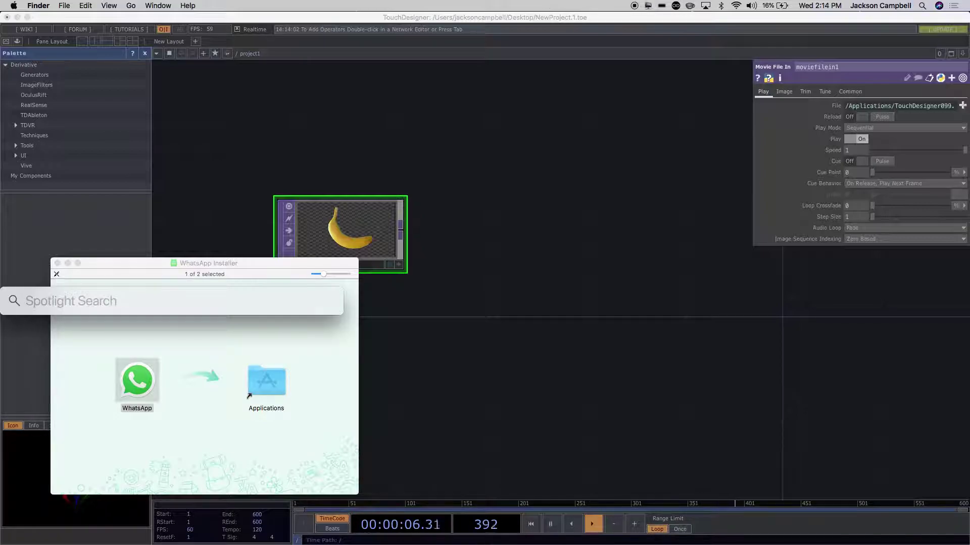
{"action": "type", "text": ".mov"}
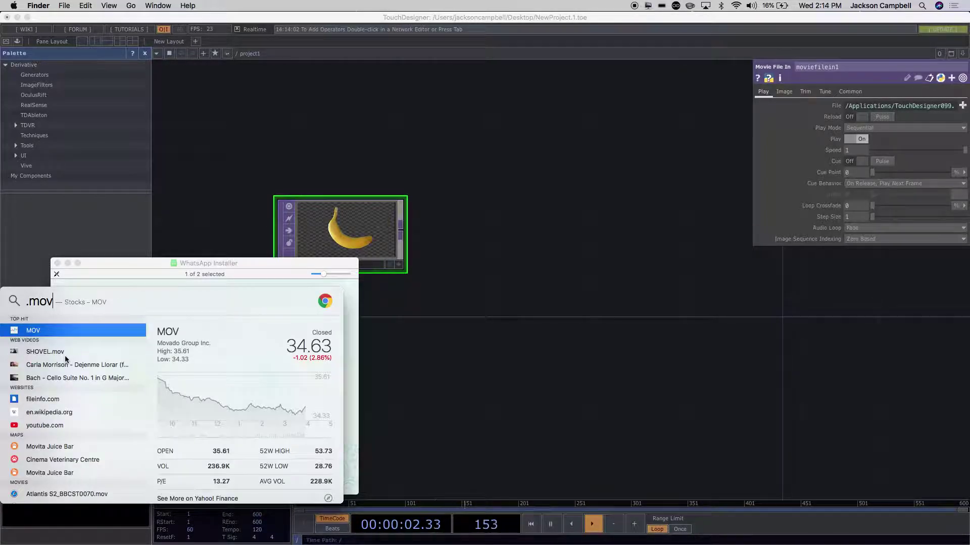
{"action": "key", "text": "Down"}
{"action": "key", "text": "BackSpace"}
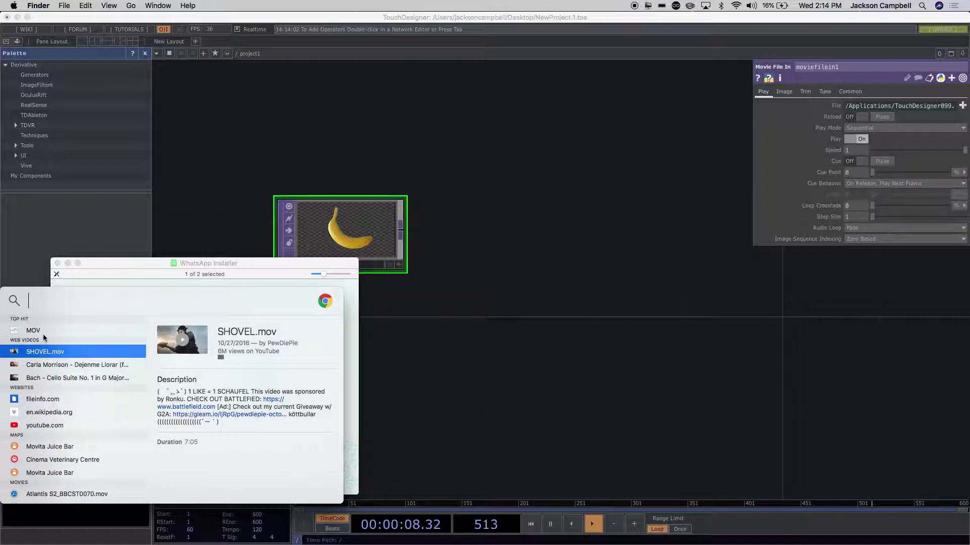
{"action": "mouse_move", "coordinate": [183, 540]}
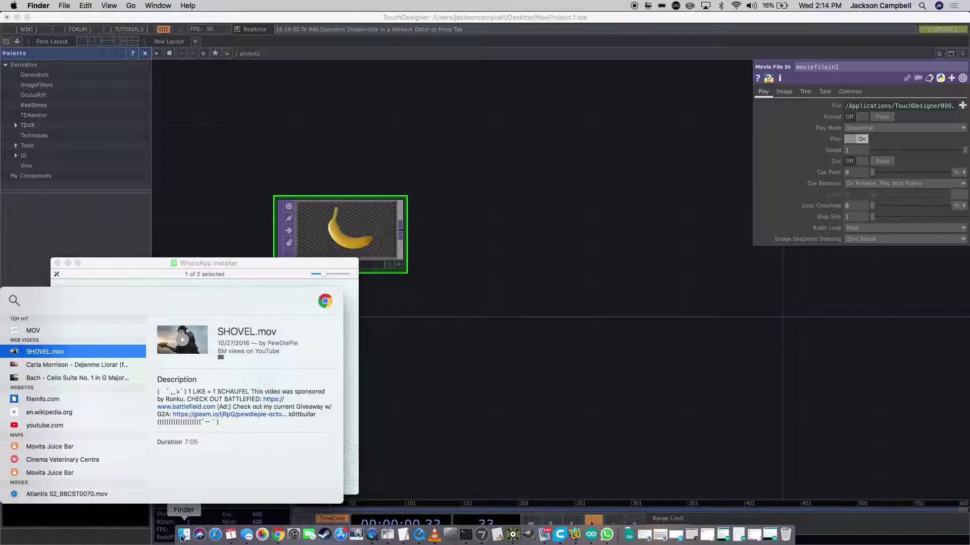
{"action": "left_click", "coordinate": [56, 275]}
{"action": "left_click", "coordinate": [57, 264]}
- Search the whole Mac for .mov files from a Finder window
{"action": "mouse_move", "coordinate": [187, 538]}
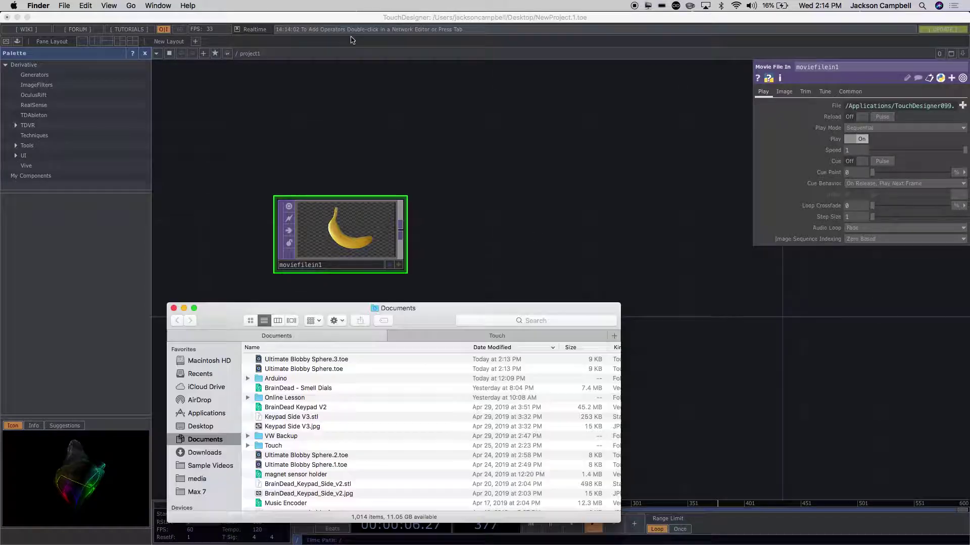
{"action": "left_click", "coordinate": [487, 319]}
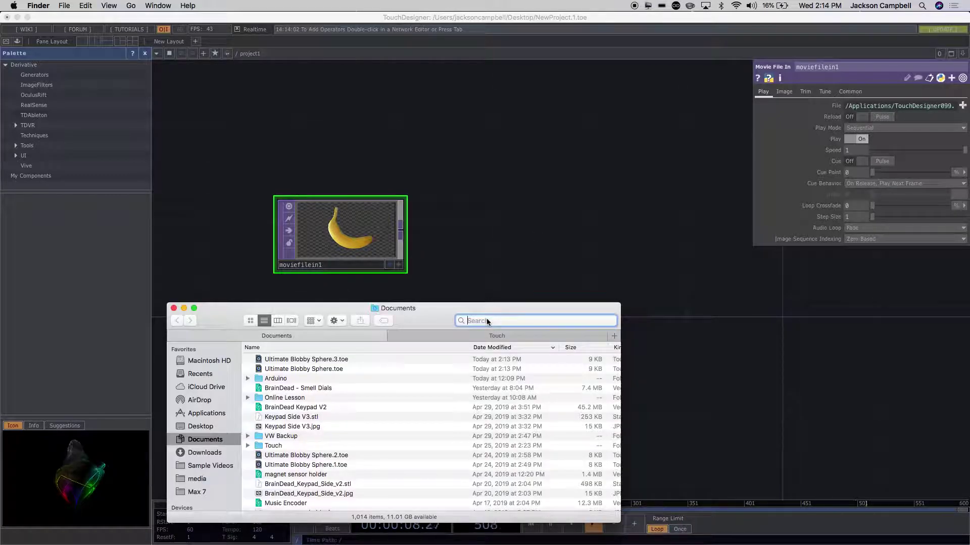
{"action": "type", "text": ".mov"}
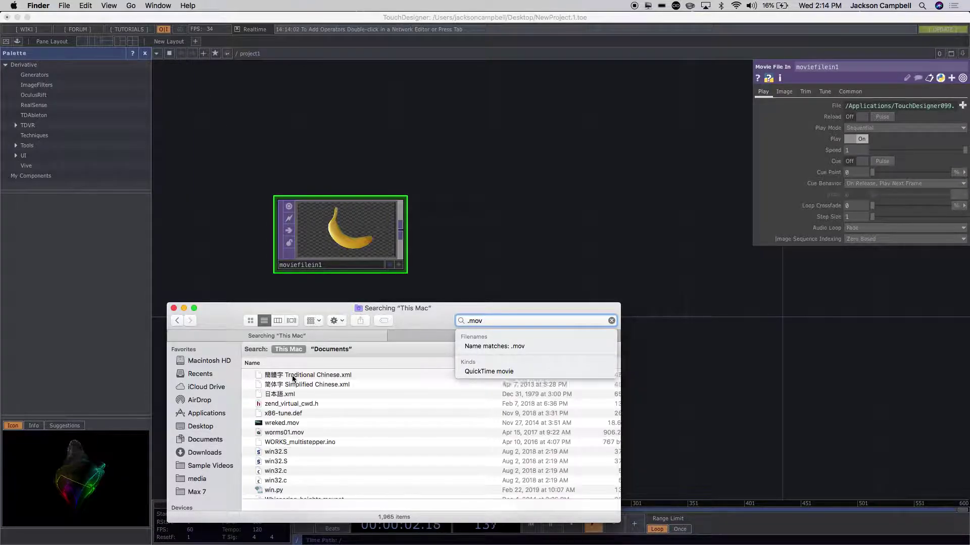
{"action": "left_click", "coordinate": [293, 376]}
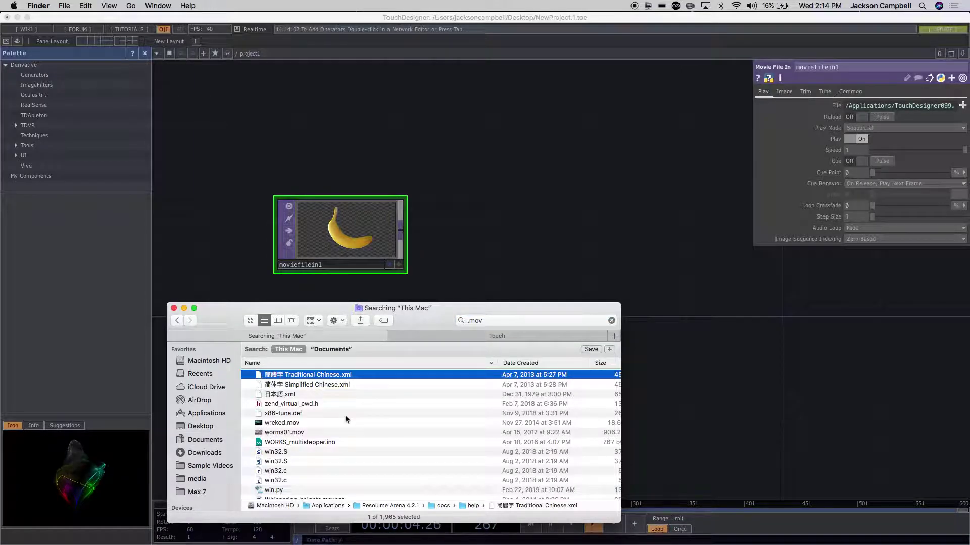
{"action": "scroll", "coordinate": [294, 418], "scroll_direction": "down", "scroll_amount": 1}
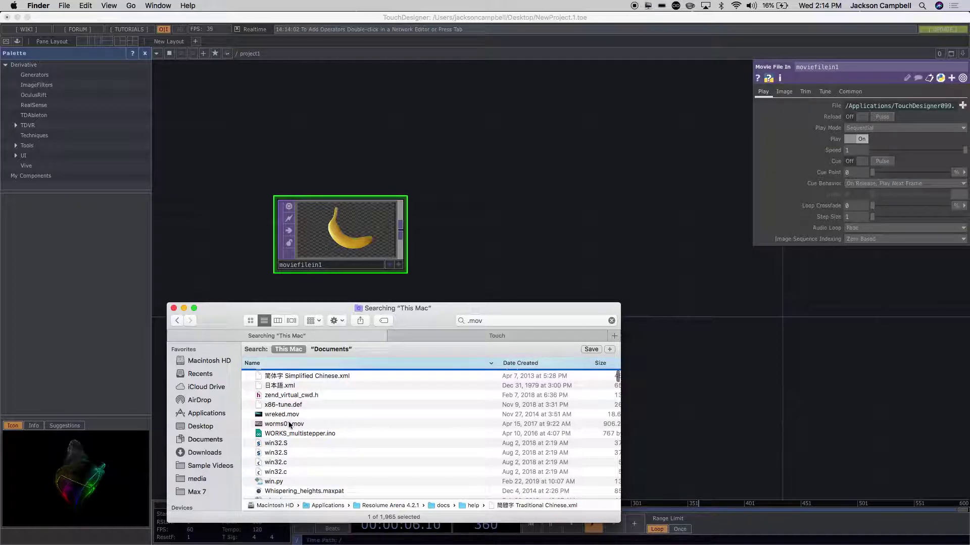
- Preview worms01.mov and bring it from the Finder results into the TouchDesigner network
{"action": "left_click", "coordinate": [289, 424]}
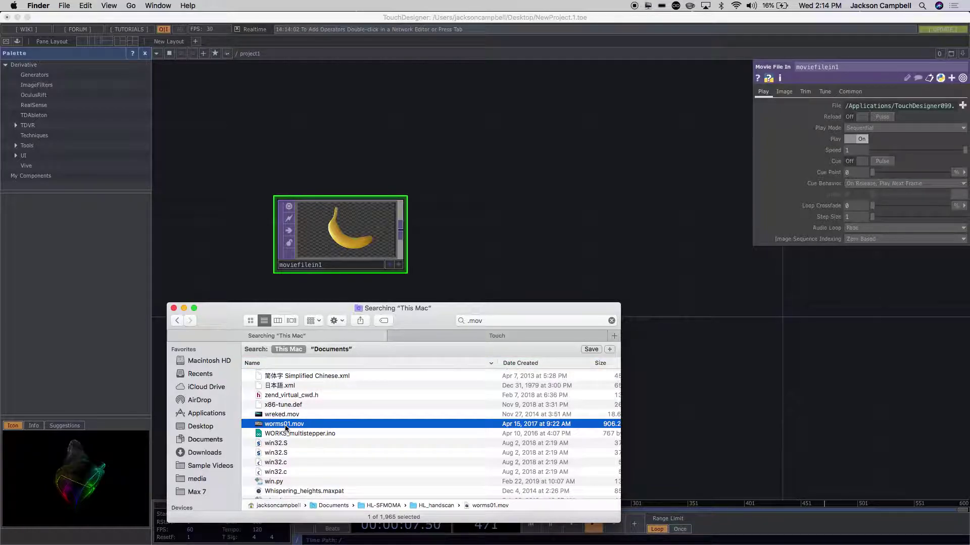
{"action": "key", "text": "space"}
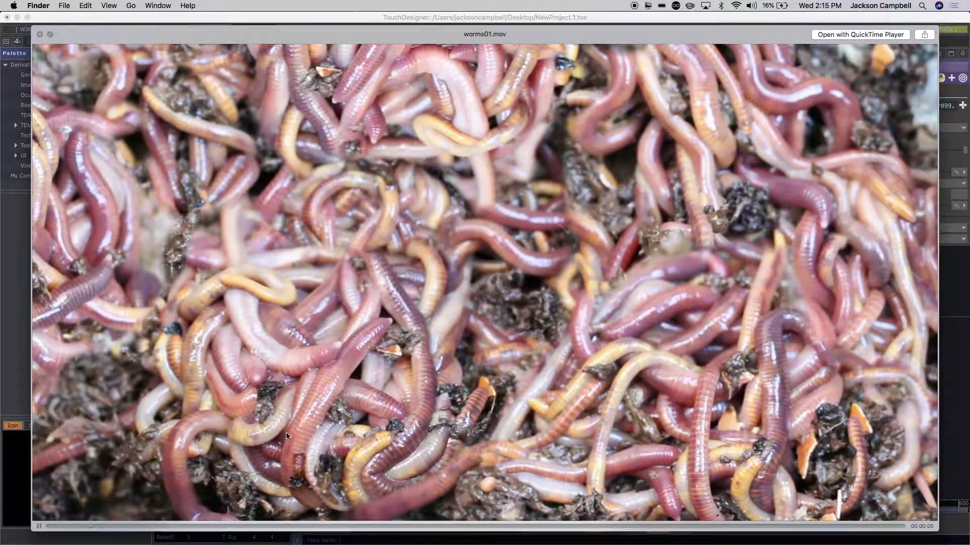
{"action": "key", "text": "space"}
{"action": "left_click_drag", "start_coordinate": [282, 426], "coordinate": [541, 184]}
- Delete the moviefilein1 banana operator and inspect the warning information on worms01
{"action": "left_click", "coordinate": [412, 220]}
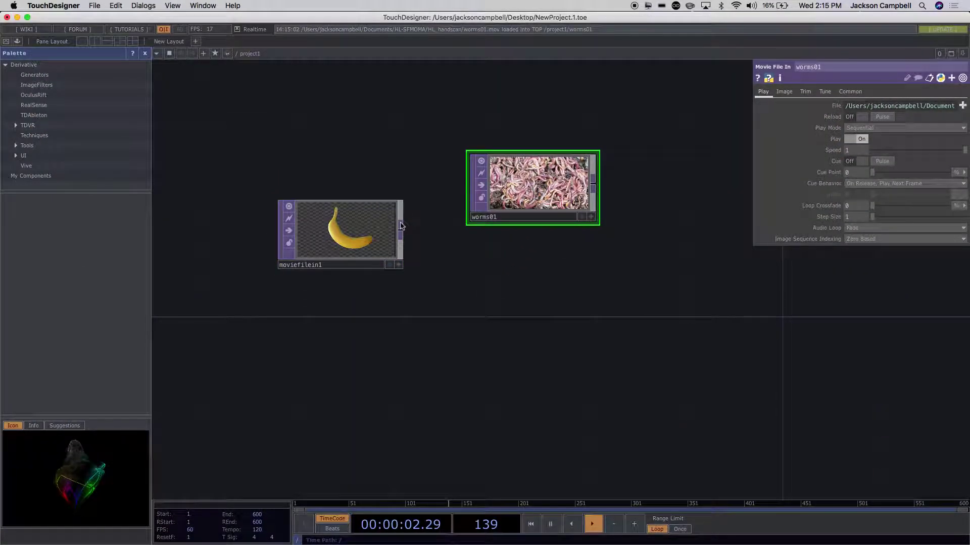
{"action": "left_click", "coordinate": [345, 249]}
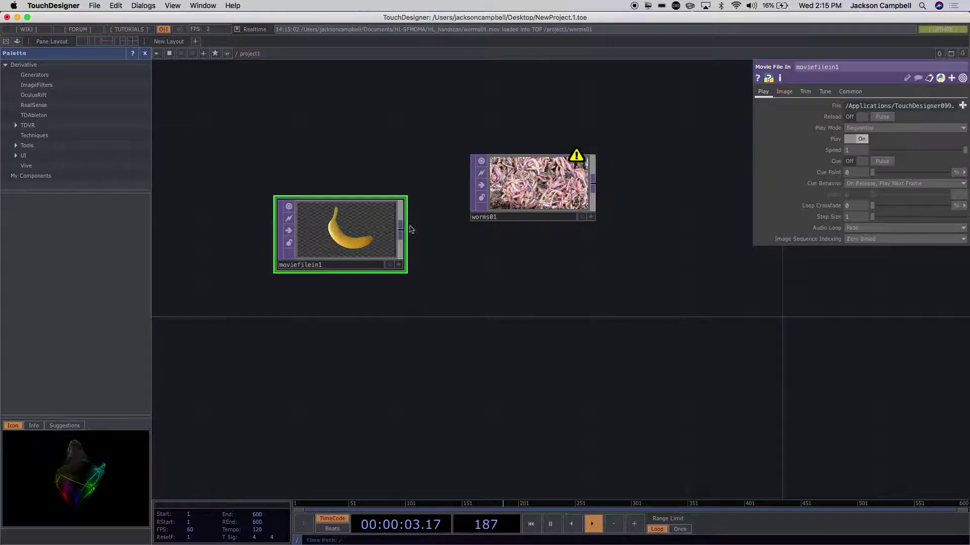
{"action": "key", "text": "Delete"}
{"action": "middle_click", "coordinate": [576, 157]}
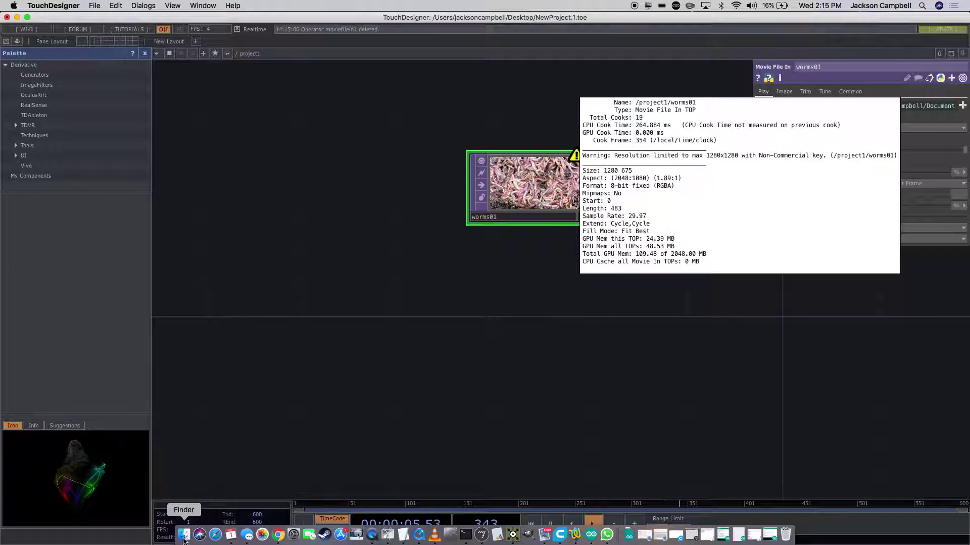
- Return to the Finder search results and preview VJHummer_MazeRunners_09_2.mov
{"action": "left_click", "coordinate": [183, 539]}
{"action": "scroll", "coordinate": [406, 439], "scroll_direction": "down", "scroll_amount": 5}
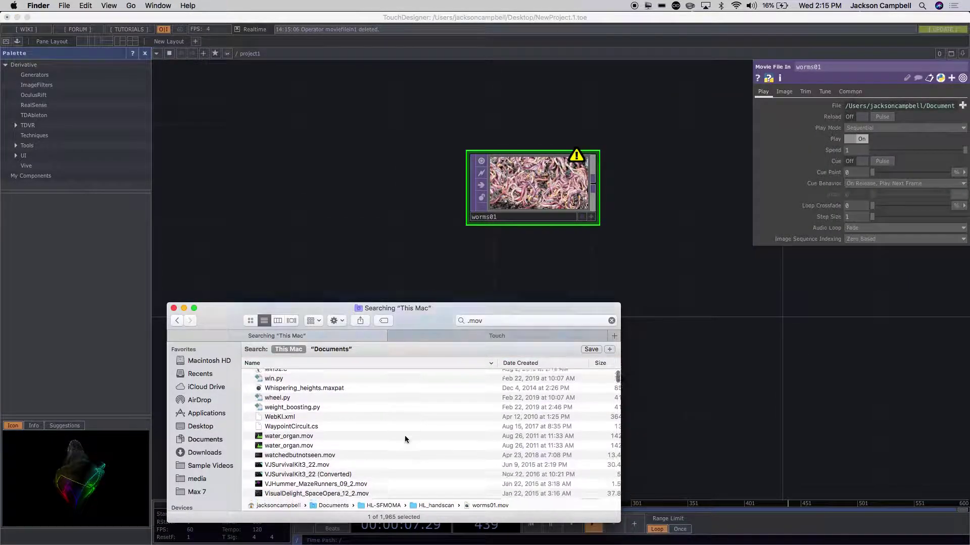
{"action": "scroll", "coordinate": [406, 440], "scroll_direction": "down", "scroll_amount": 2}
{"action": "scroll", "coordinate": [406, 439], "scroll_direction": "down", "scroll_amount": 1}
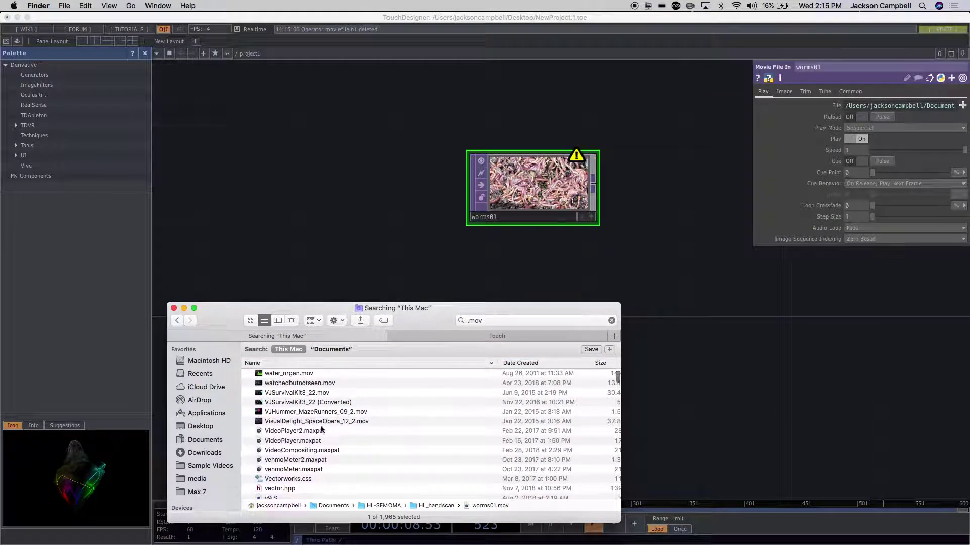
{"action": "left_click", "coordinate": [314, 413]}
{"action": "key", "text": "space"}
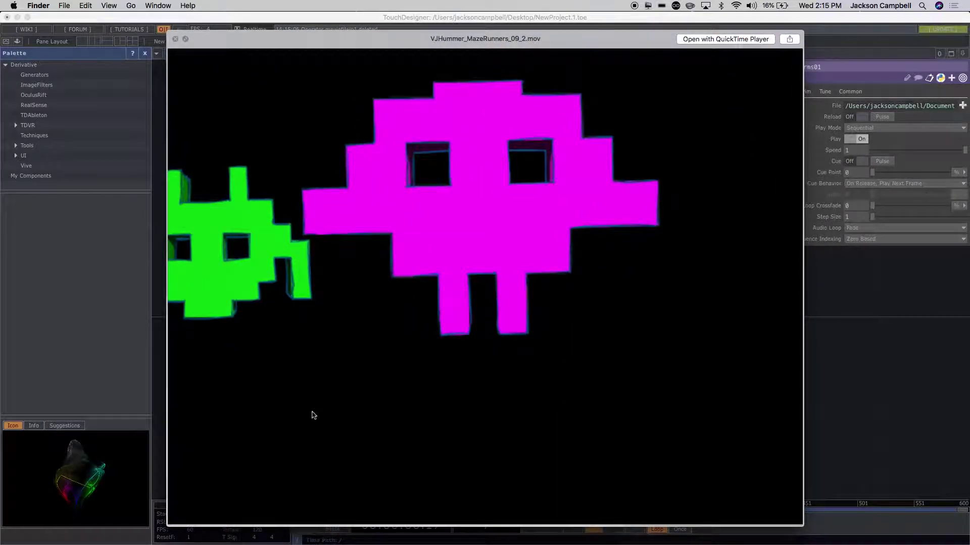
{"action": "key", "text": "space"}
- Preview trumpmask2.mov in the Finder results and bring it into the TouchDesigner network
{"action": "scroll", "coordinate": [341, 450], "scroll_direction": "down", "scroll_amount": 5}
{"action": "scroll", "coordinate": [340, 451], "scroll_direction": "down", "scroll_amount": 10}
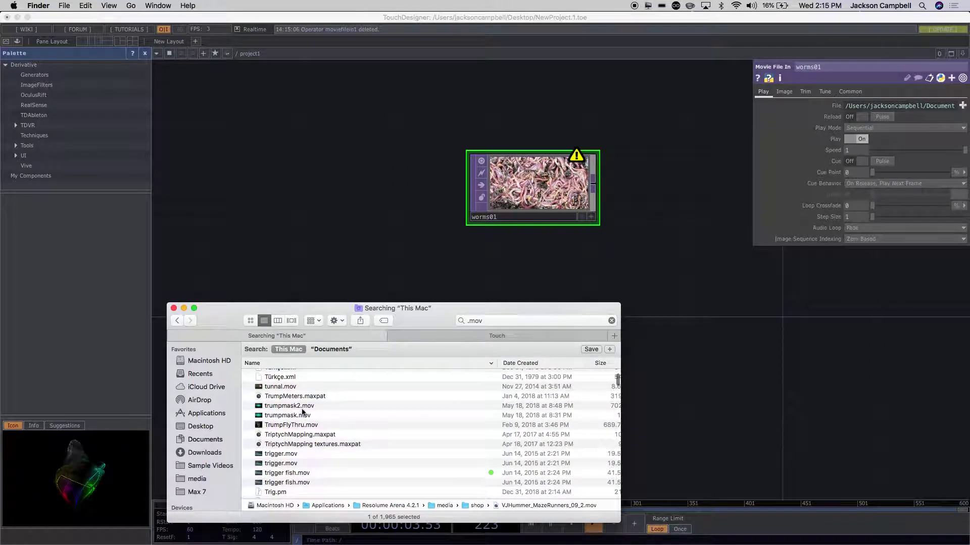
{"action": "left_click", "coordinate": [302, 406]}
{"action": "key", "text": "space"}
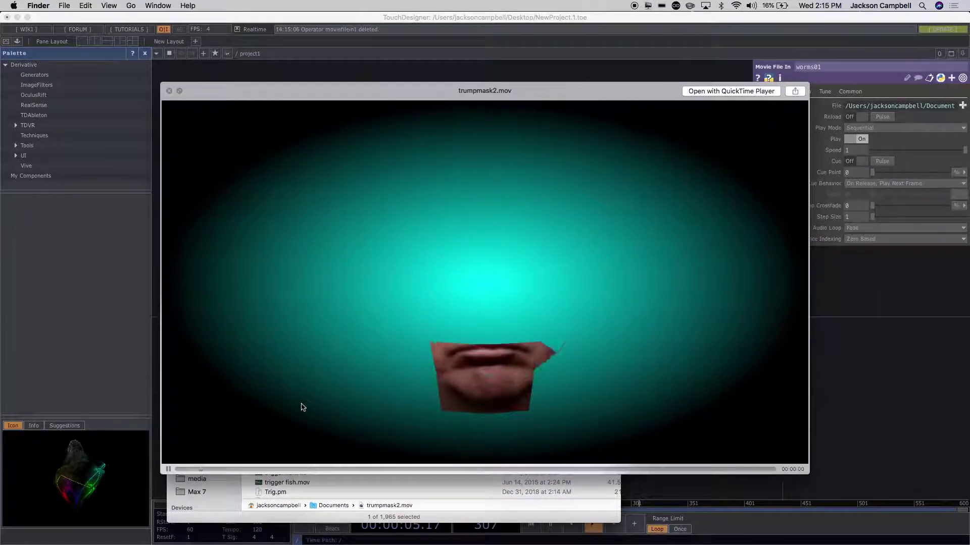
{"action": "key", "text": "space"}
{"action": "left_click_drag", "start_coordinate": [302, 406], "coordinate": [326, 210]}
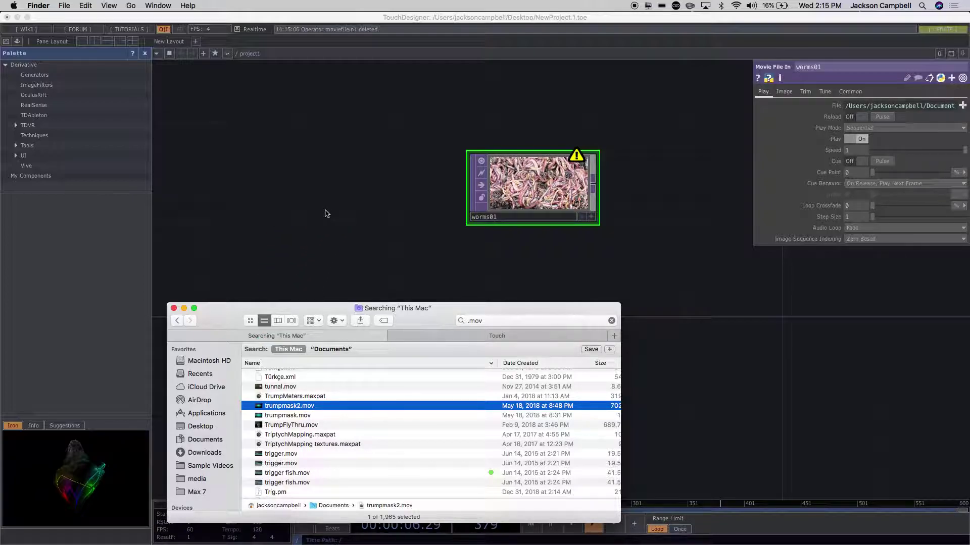
- Delete the worms01 operator and move trumpmask2 to the middle of the network
{"action": "left_click", "coordinate": [524, 196]}
{"action": "key", "text": "Delete"}
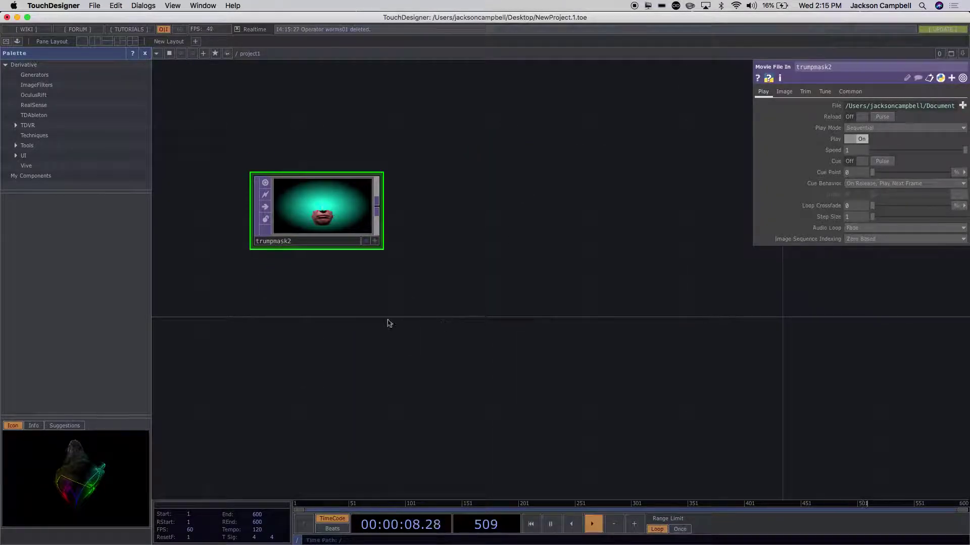
{"action": "left_click_drag", "start_coordinate": [333, 247], "coordinate": [596, 322]}
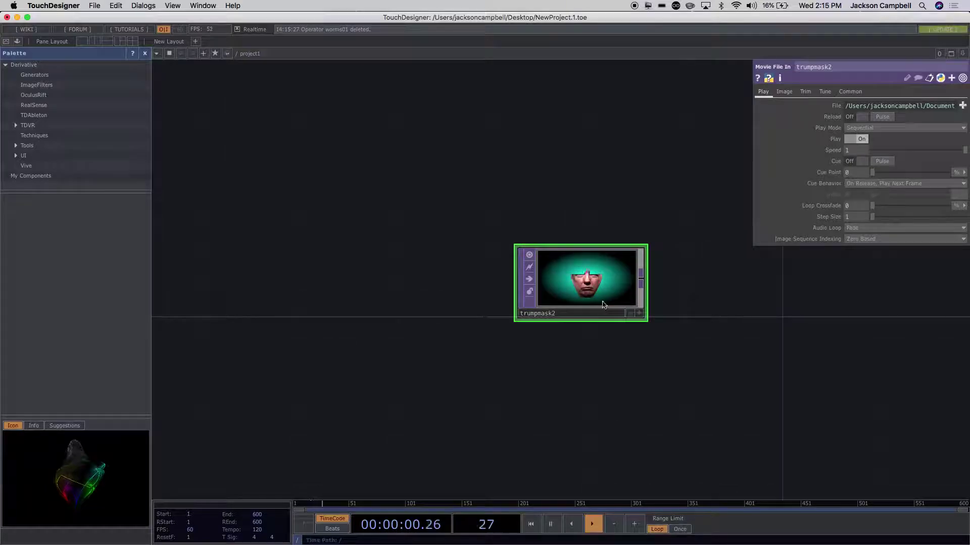
- Add a CHOP Execute DAT to the network beside the trumpmask2 operator
{"action": "key", "text": "Tab"}
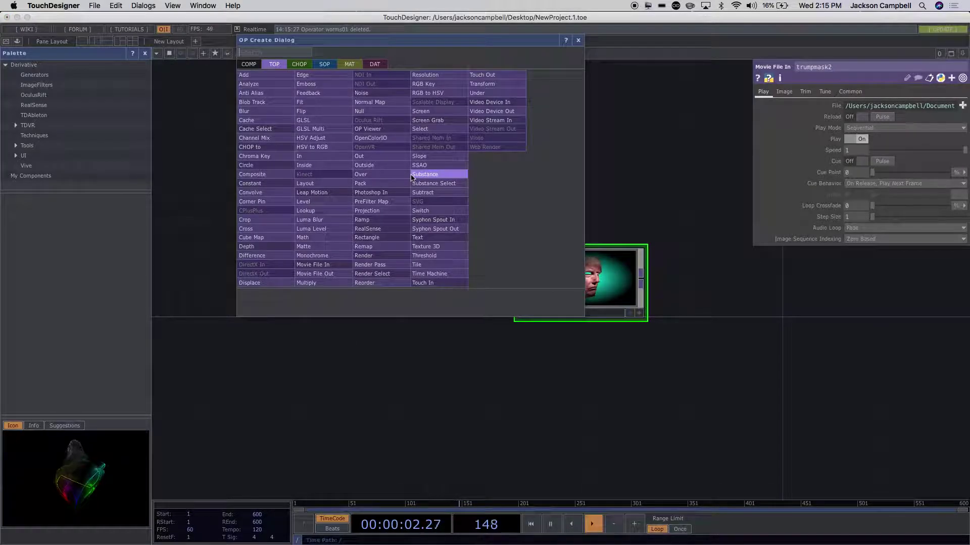
{"action": "left_click", "coordinate": [387, 408]}
{"action": "double_click", "coordinate": [356, 115]}
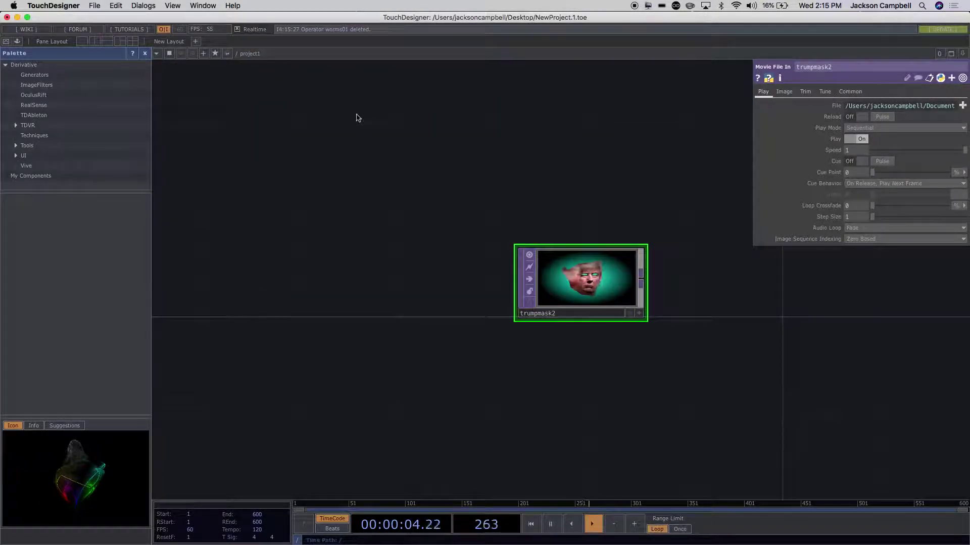
{"action": "left_click", "coordinate": [321, 42]}
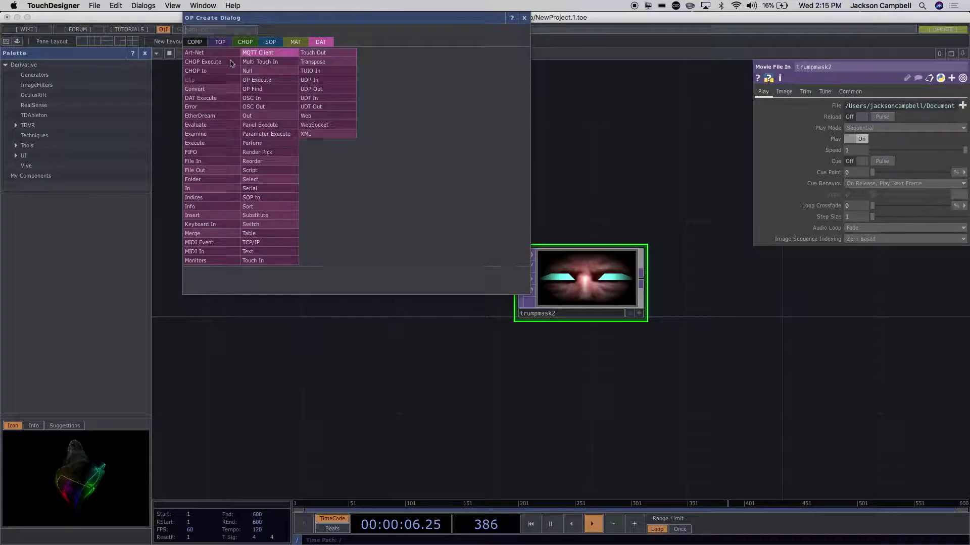
{"action": "left_click", "coordinate": [209, 64]}
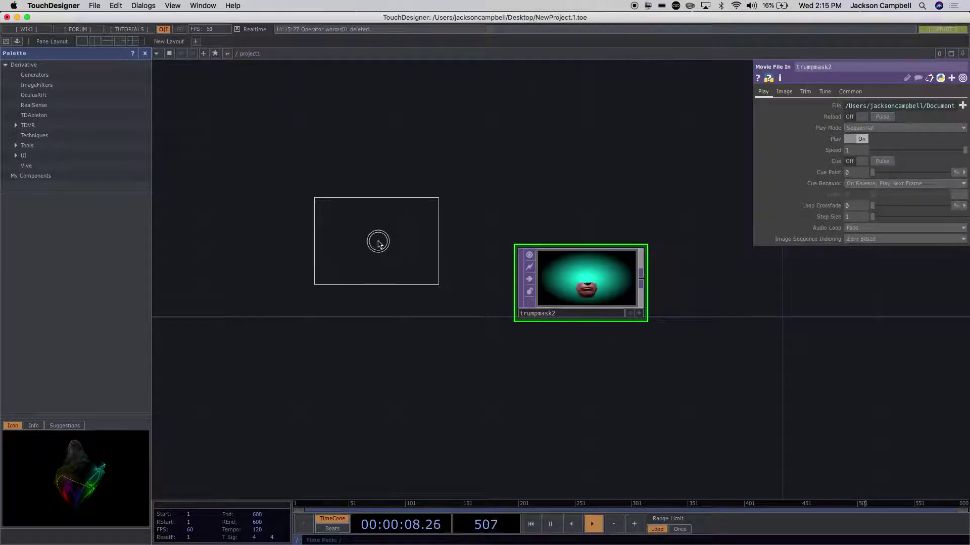
{"action": "left_click", "coordinate": [384, 244]}
- Add a Constant CHOP above the CHOP Execute DAT
{"action": "double_click", "coordinate": [220, 197]}
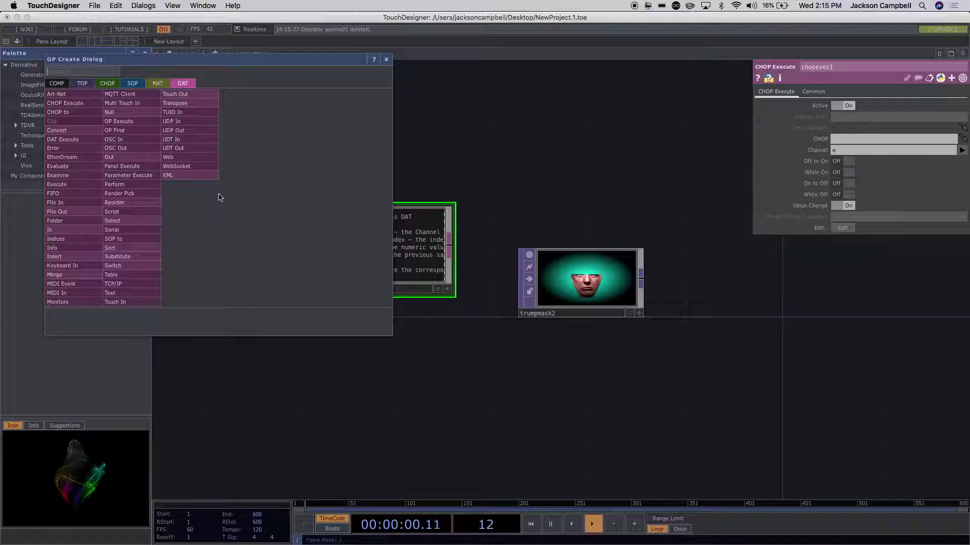
{"action": "left_click", "coordinate": [107, 84]}
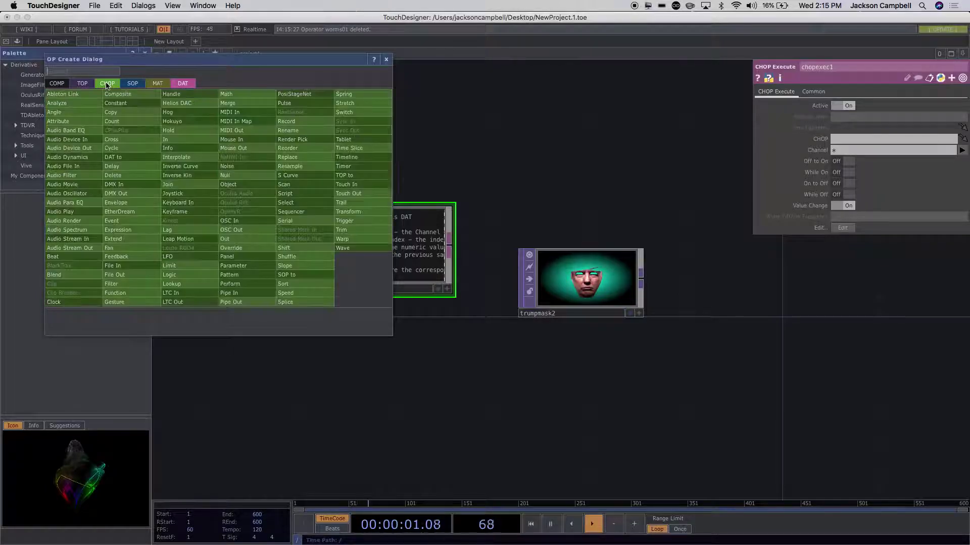
{"action": "left_click", "coordinate": [128, 104]}
{"action": "left_click", "coordinate": [241, 157]}
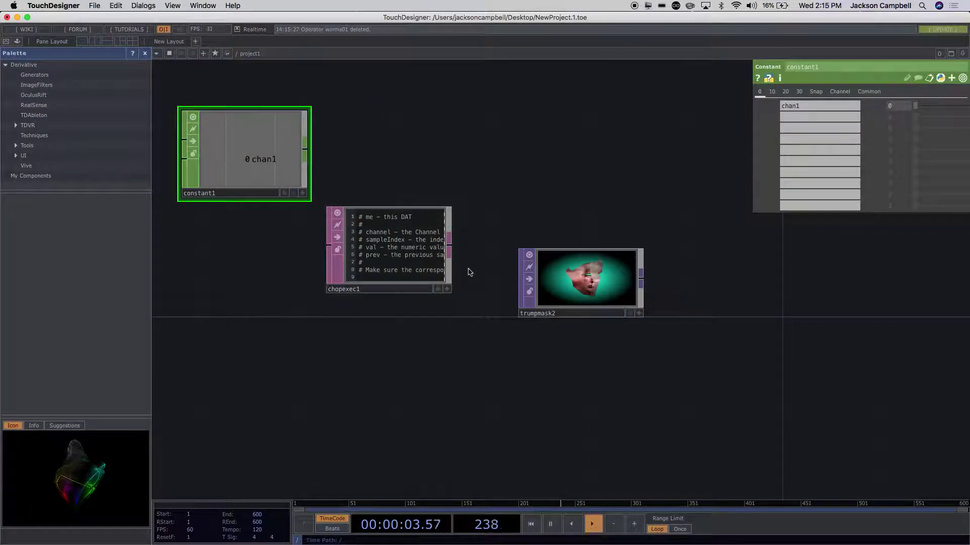
- Set the CHOP Execute DAT to watch constant1 and enable its On to Off callback
{"action": "left_click", "coordinate": [369, 258]}
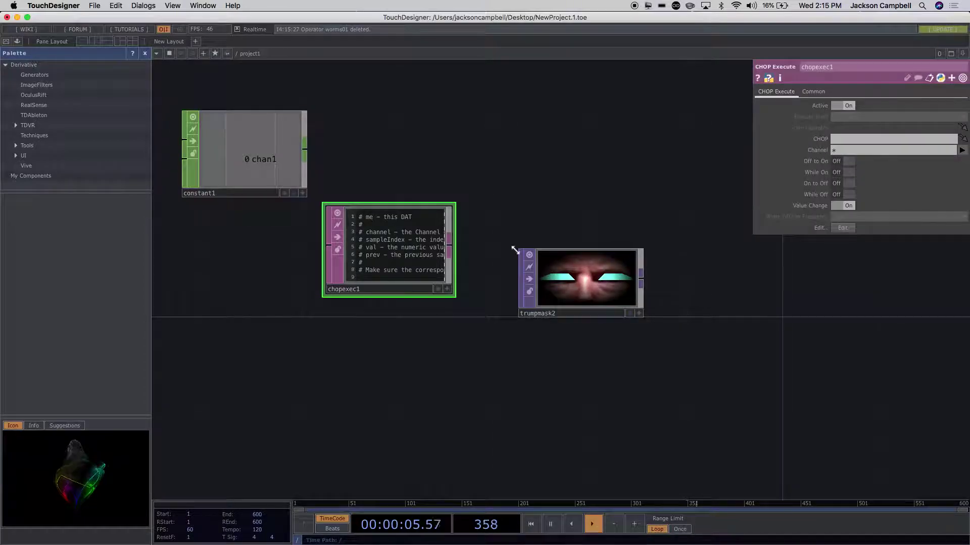
{"action": "left_click", "coordinate": [837, 140]}
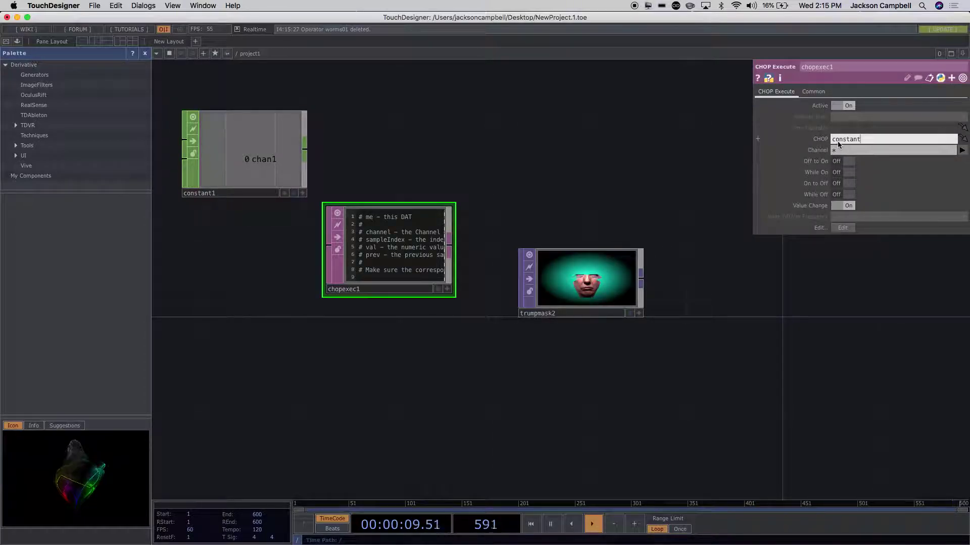
{"action": "key", "text": "Return"}
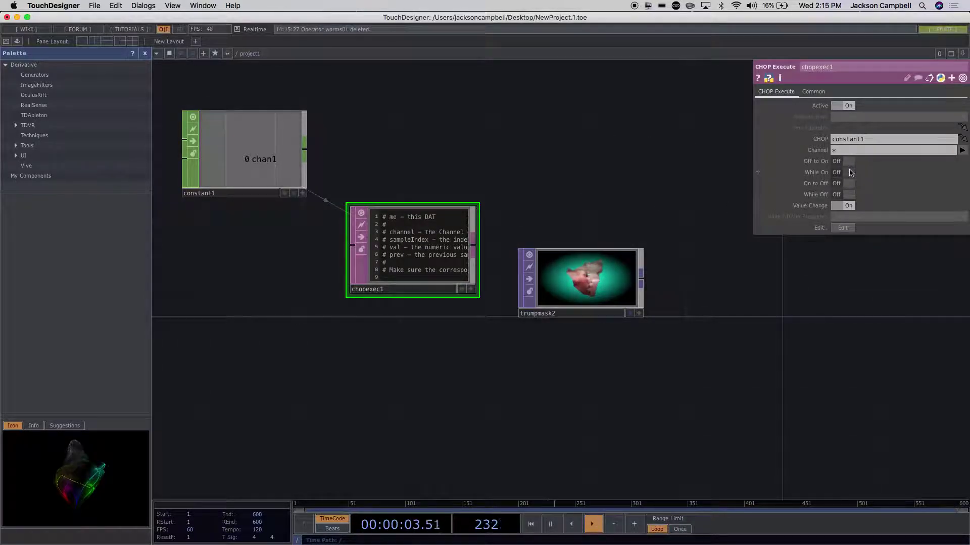
{"action": "left_click", "coordinate": [837, 185]}
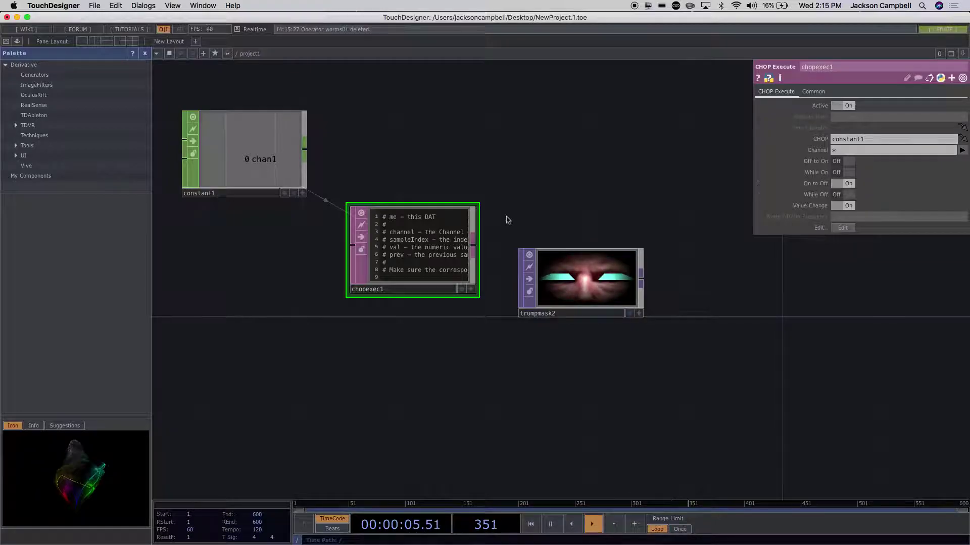
- Make the chopexec1 script editable and remove its onOffToOn and whileOn functions
{"action": "scroll", "coordinate": [492, 313], "scroll_direction": "up", "scroll_amount": 10}
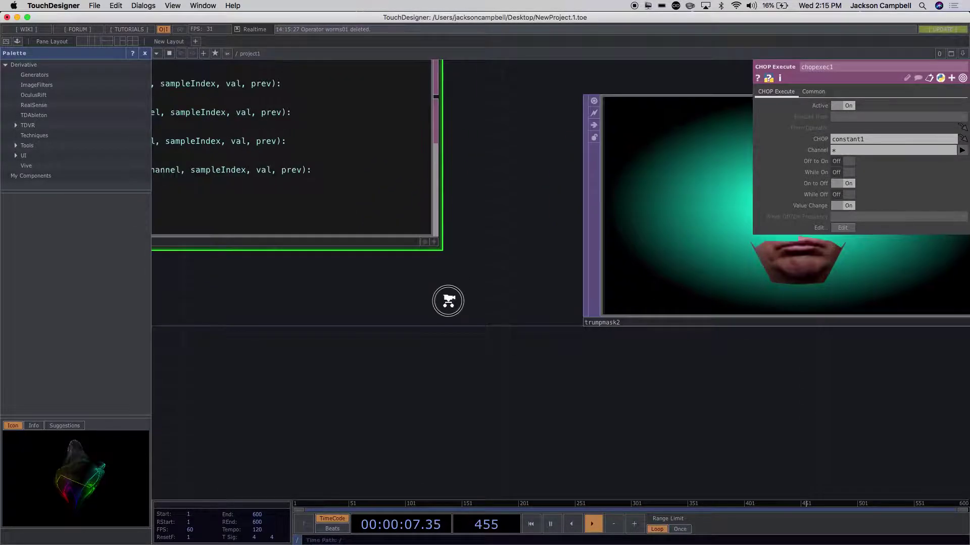
{"action": "scroll", "coordinate": [673, 443], "scroll_direction": "down", "scroll_amount": 5}
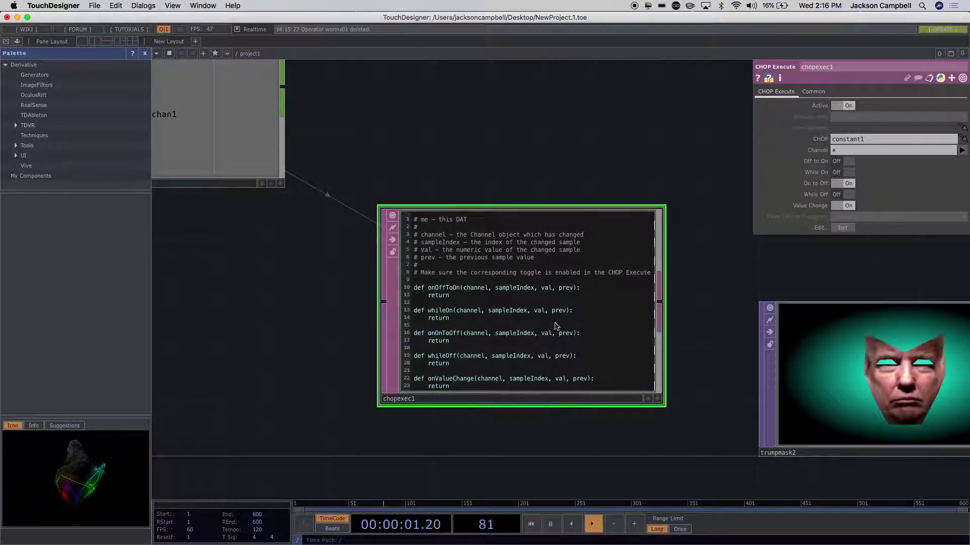
{"action": "left_click", "coordinate": [658, 400]}
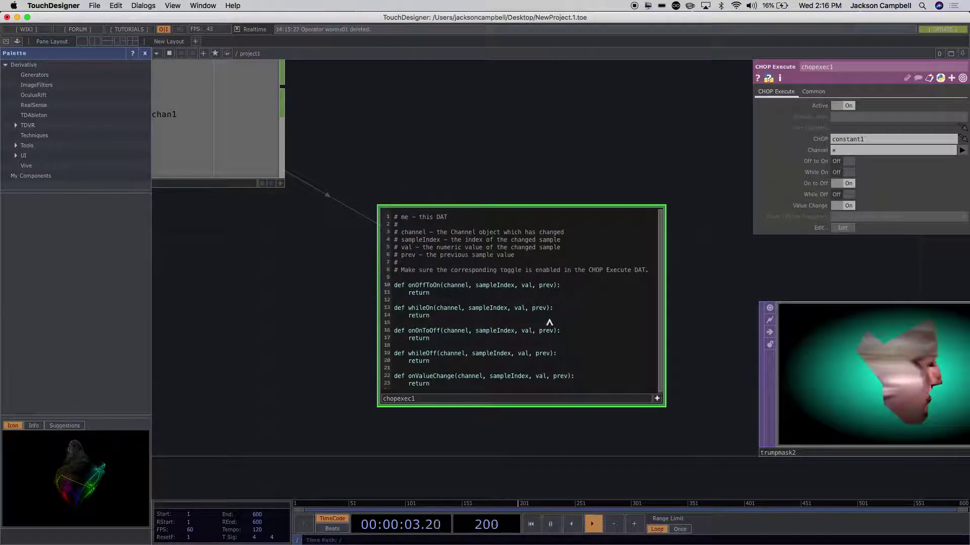
{"action": "left_click_drag", "start_coordinate": [489, 318], "coordinate": [375, 287]}
{"action": "key", "text": "BackSpace"}
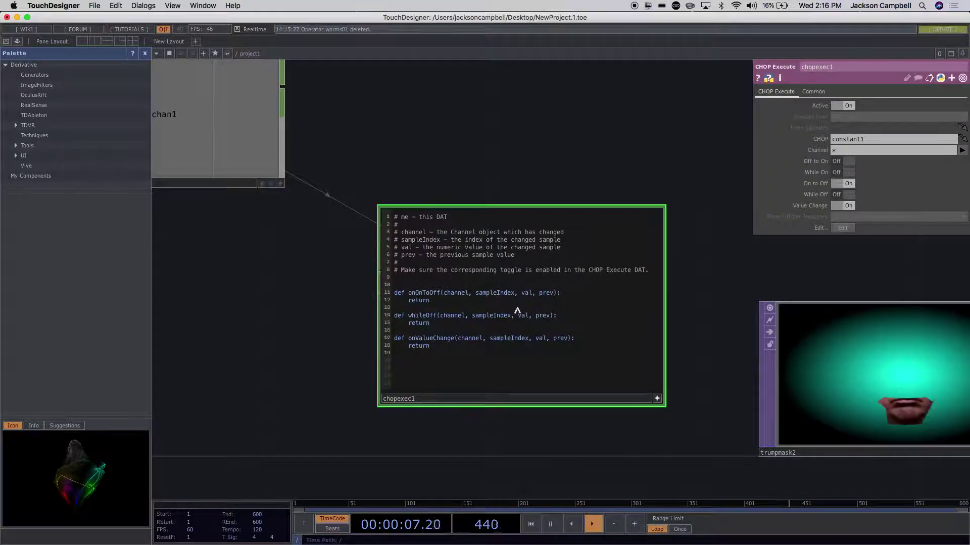
- Disable Value Change on chopexec1 and remove the whileOff and onValueChange functions from its script
{"action": "left_click", "coordinate": [843, 206]}
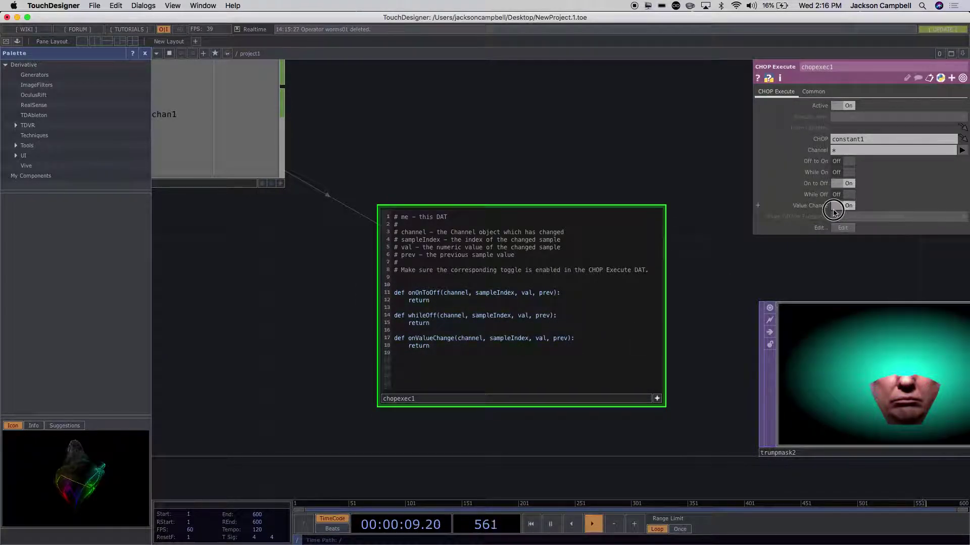
{"action": "left_click", "coordinate": [597, 348]}
{"action": "left_click_drag", "start_coordinate": [597, 347], "coordinate": [395, 315]}
{"action": "key", "text": "BackSpace"}
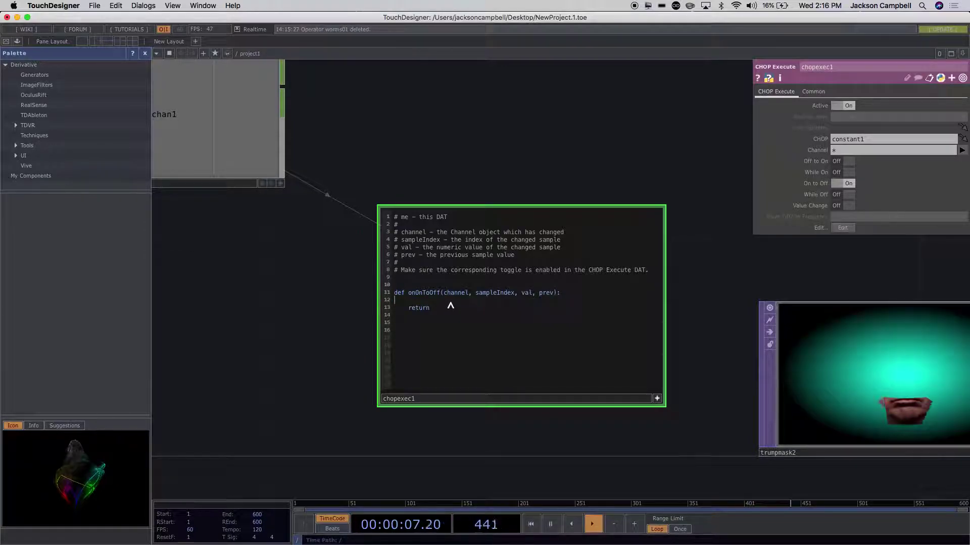
- Set trumpmask2's Extend Right to Black and pulse Reload to restart the movie
{"action": "left_click", "coordinate": [862, 427]}
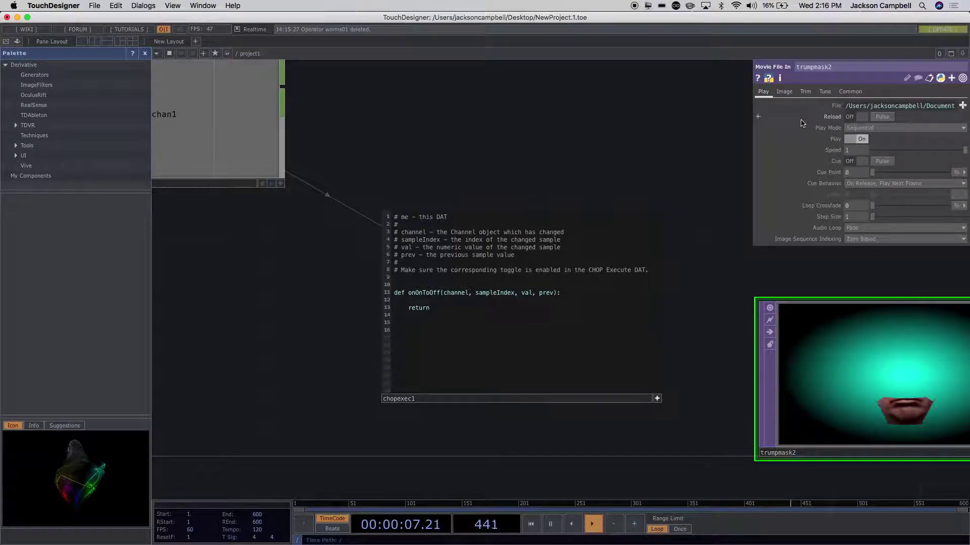
{"action": "left_click", "coordinate": [804, 92]}
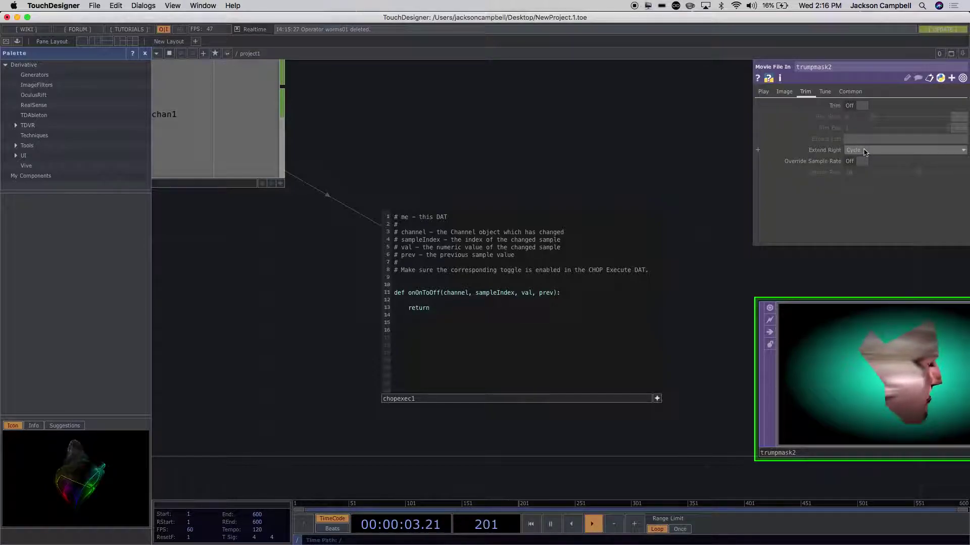
{"action": "left_click", "coordinate": [847, 151]}
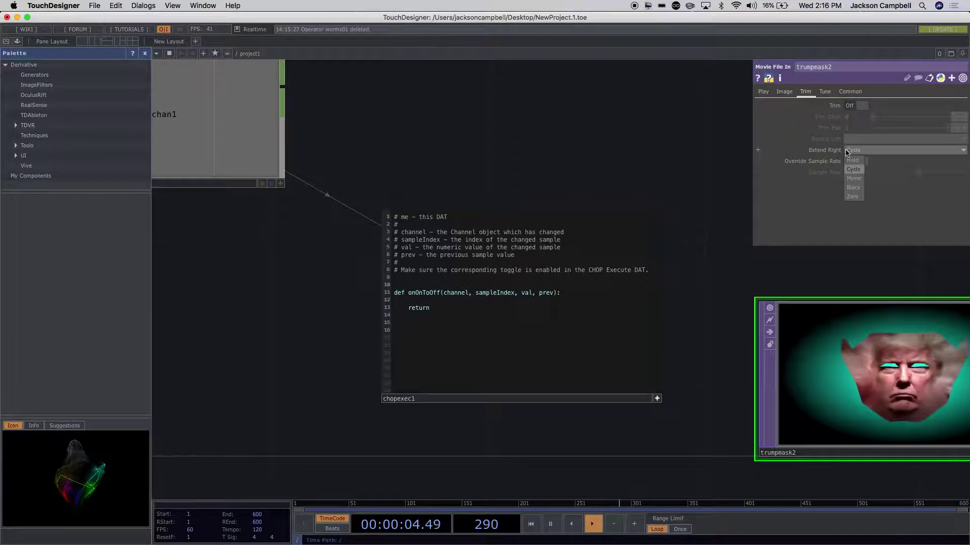
{"action": "left_click", "coordinate": [852, 188]}
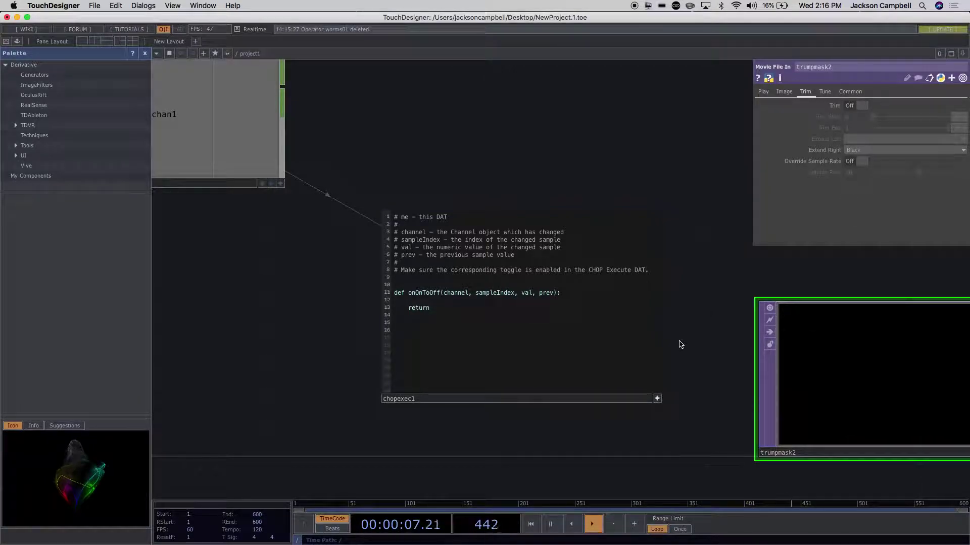
{"action": "left_click", "coordinate": [763, 92]}
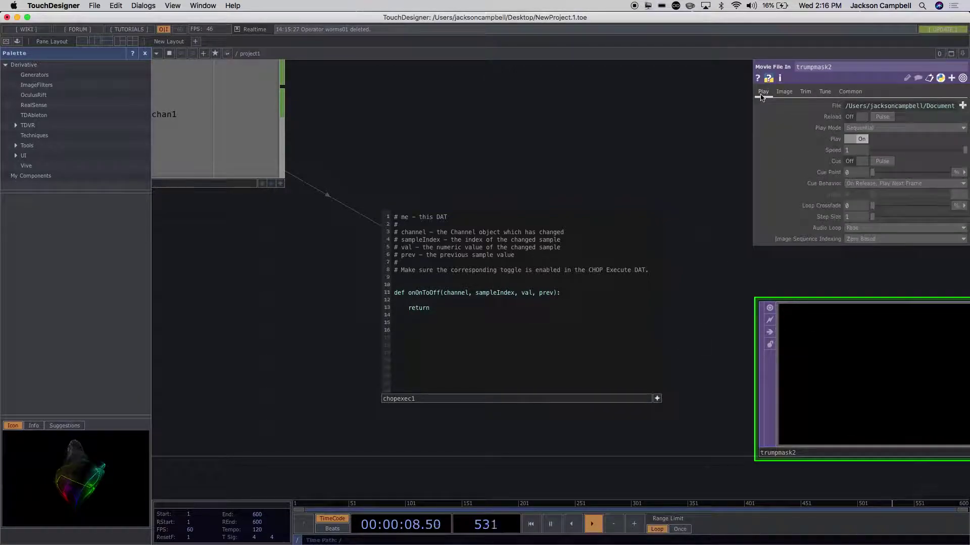
{"action": "left_click", "coordinate": [886, 119]}
- Begin an op( call inside onOnToOff and rename the trumpmask2 operator to spell
{"action": "left_click", "coordinate": [434, 303]}
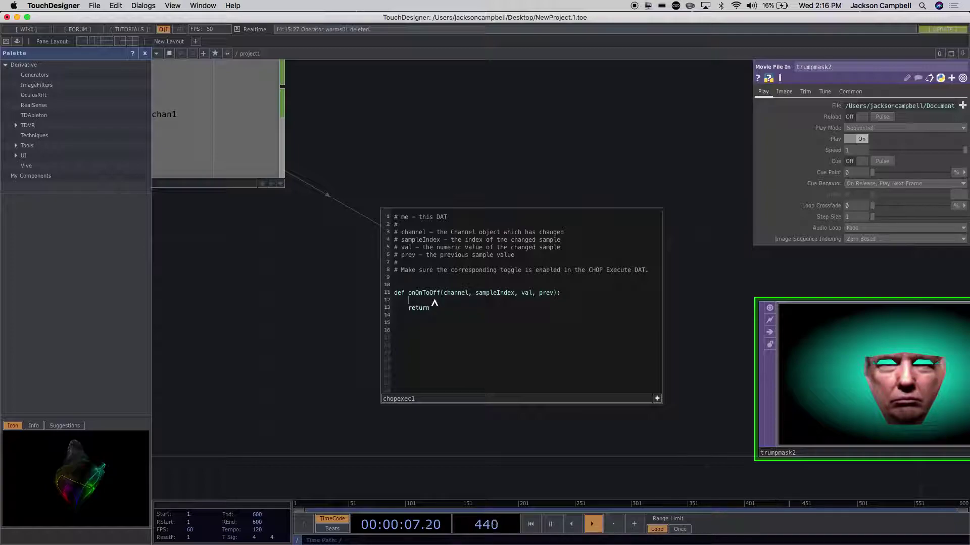
{"action": "type", "text": "op("}
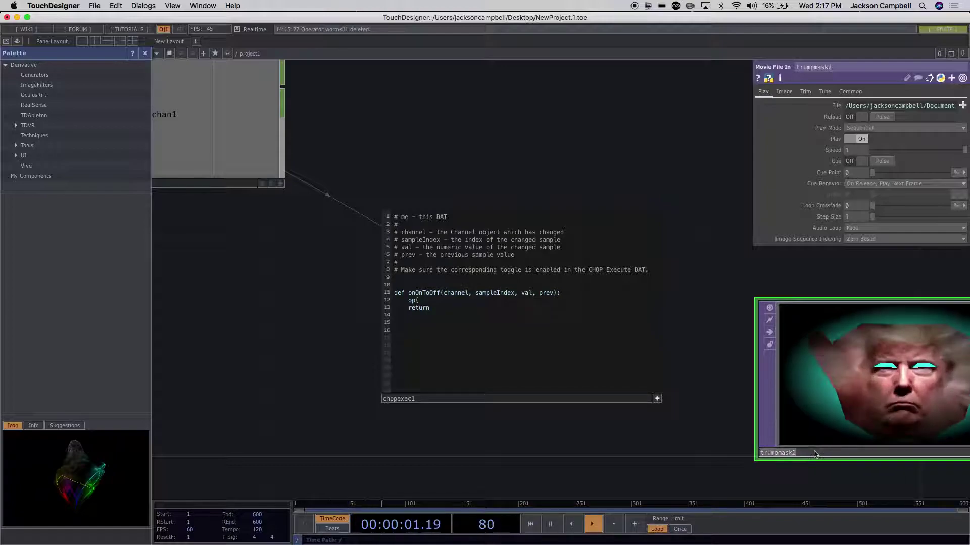
{"action": "key", "text": "BackSpace"}
{"action": "type", "text": "spell"}
{"action": "key", "text": "Return"}
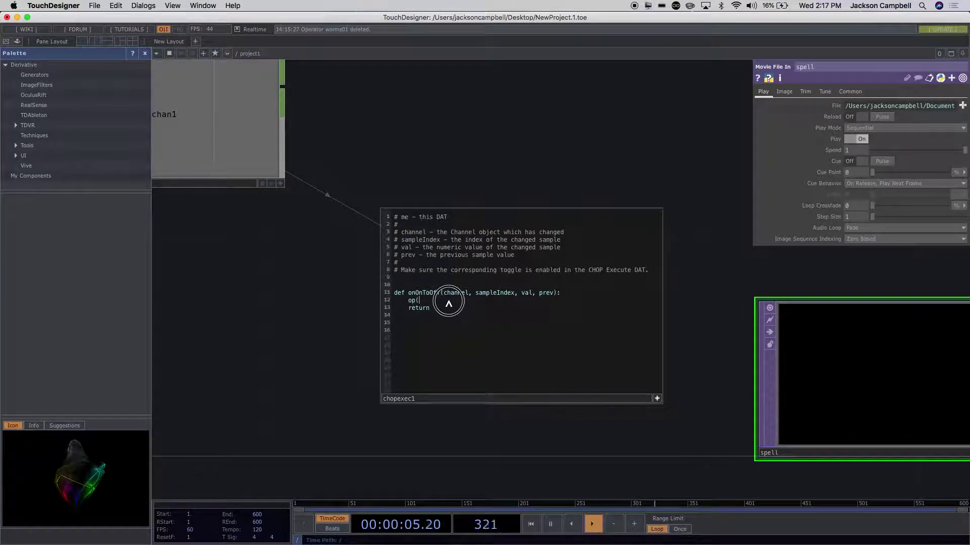
- Complete the onOnToOff line as op('spell').par.reload.reloadpulse(), using the parameter names shown under spell's Reload
{"action": "left_click", "coordinate": [449, 303]}
{"action": "type", "text": "'spell').par"}
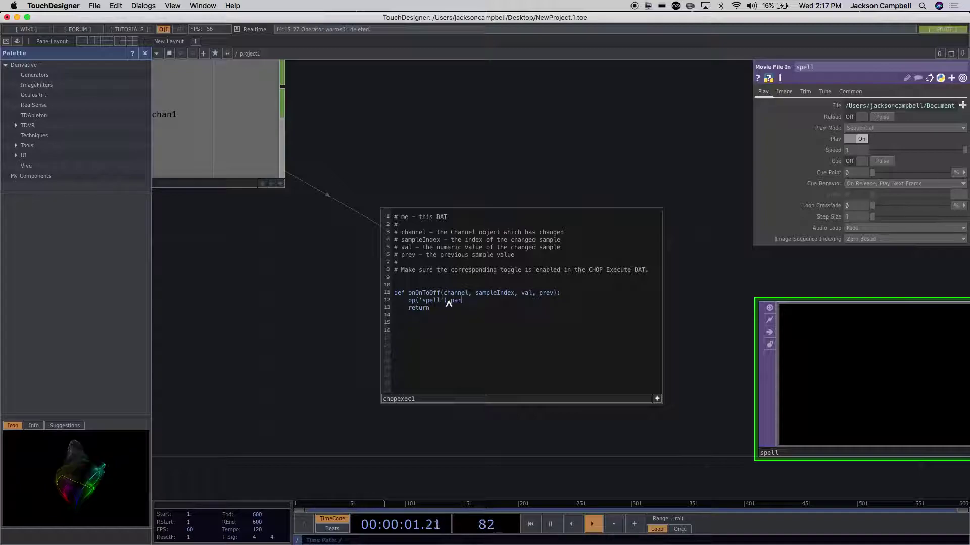
{"action": "left_click", "coordinate": [759, 118]}
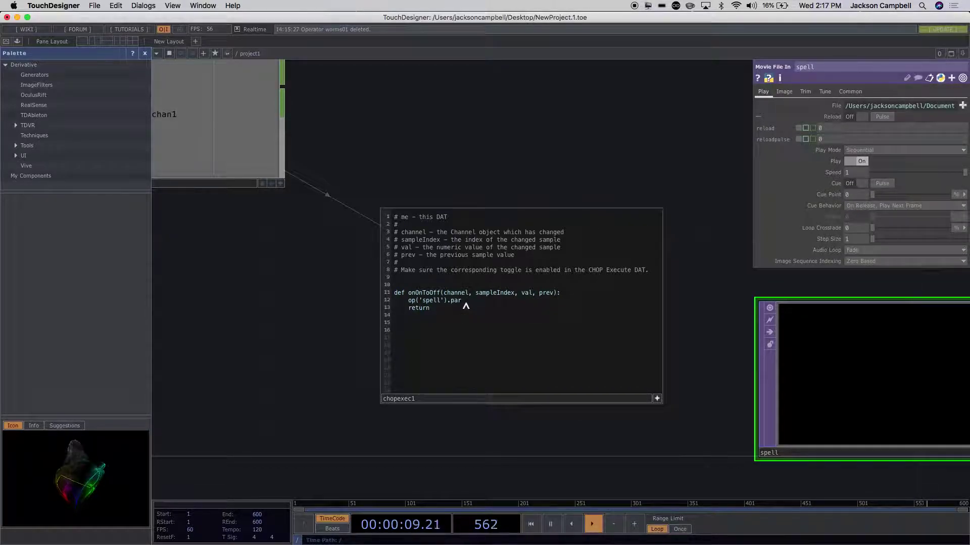
{"action": "type", "text": "."}
{"action": "type", "text": "reload.relo"}
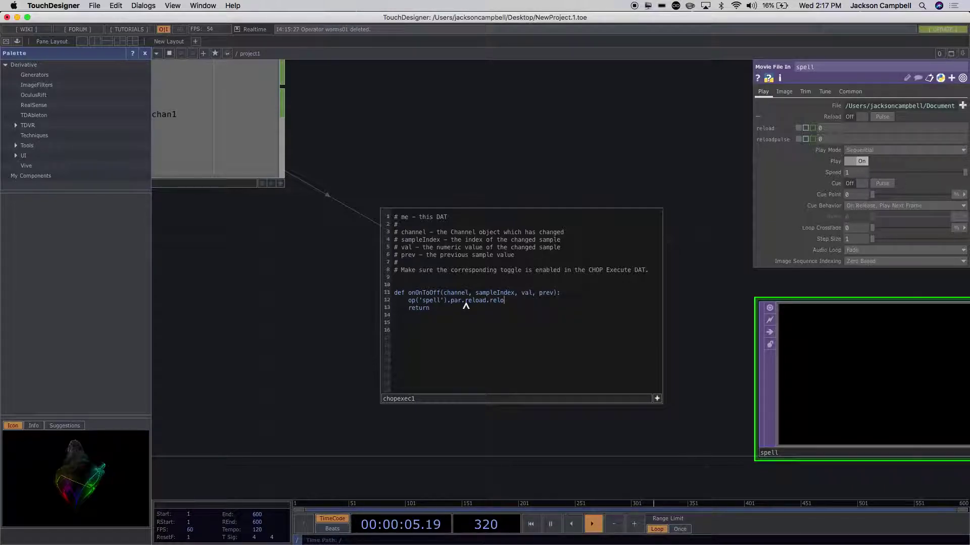
{"action": "key", "text": "BackSpace"}
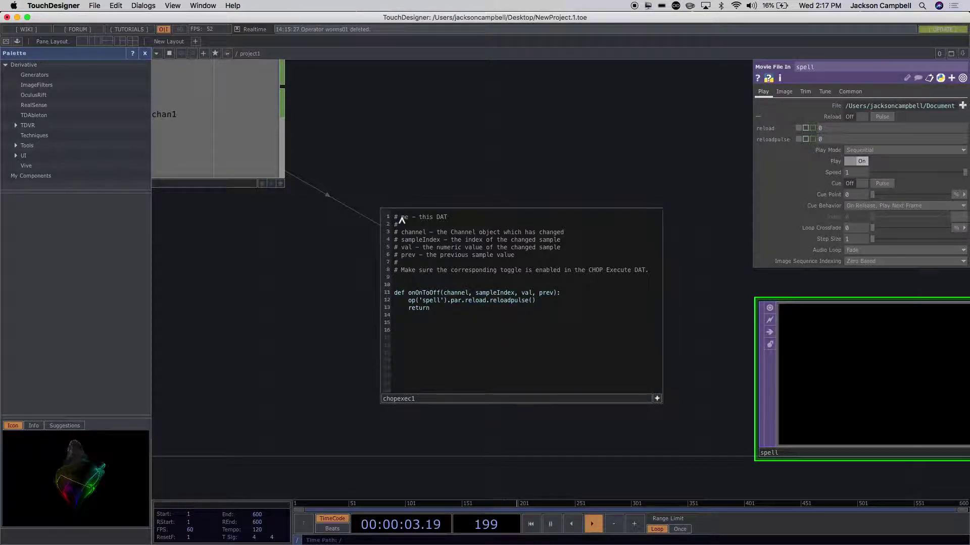
- Raise constant1's chan1 and return it to 0 to trigger the script, and check chopexec1 for errors
{"action": "scroll", "coordinate": [340, 265], "scroll_direction": "down", "scroll_amount": 5}
{"action": "left_click", "coordinate": [297, 202]}
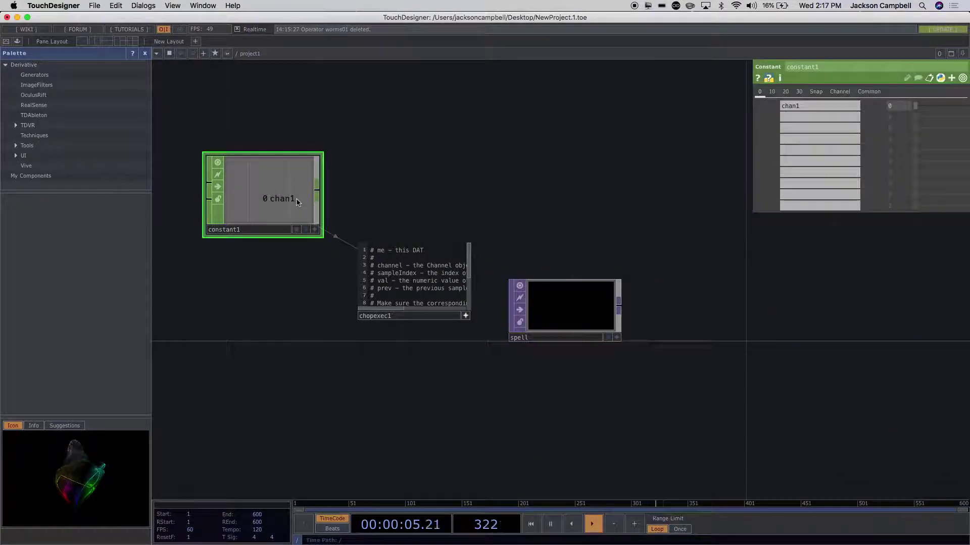
{"action": "left_click_drag", "start_coordinate": [915, 106], "coordinate": [571, 122]}
{"action": "mouse_move", "coordinate": [453, 248]}
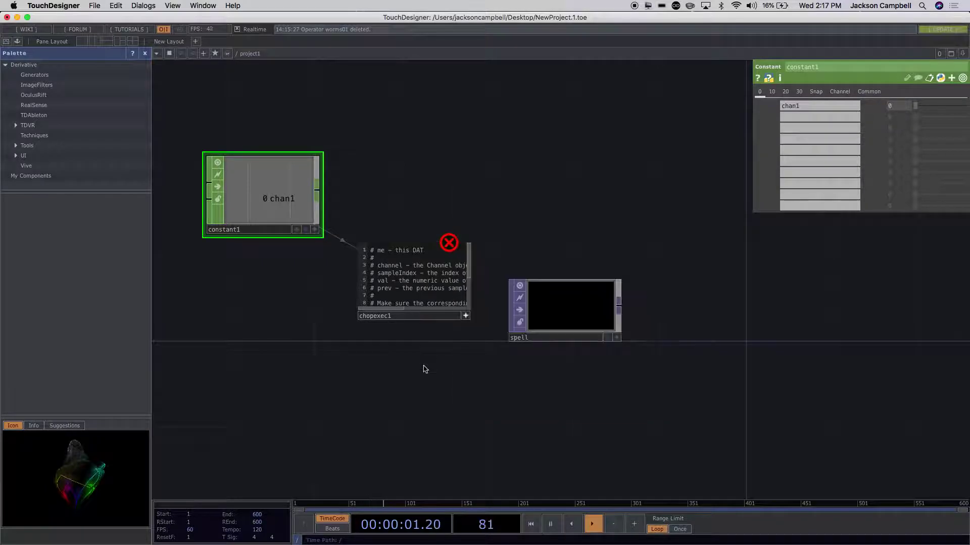
{"action": "left_click", "coordinate": [428, 305], "text": "ctrl"}
{"action": "left_click", "coordinate": [411, 349]}
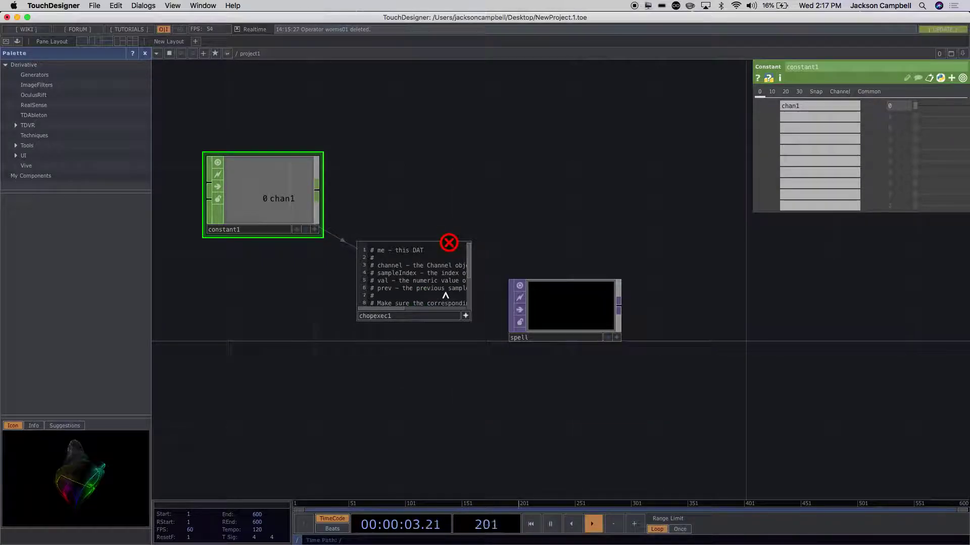
- Remove the extra reload reference from the onOnToOff line so it reads op('spell').par.reloadpulse()
{"action": "scroll", "coordinate": [480, 306], "scroll_direction": "up", "scroll_amount": 5}
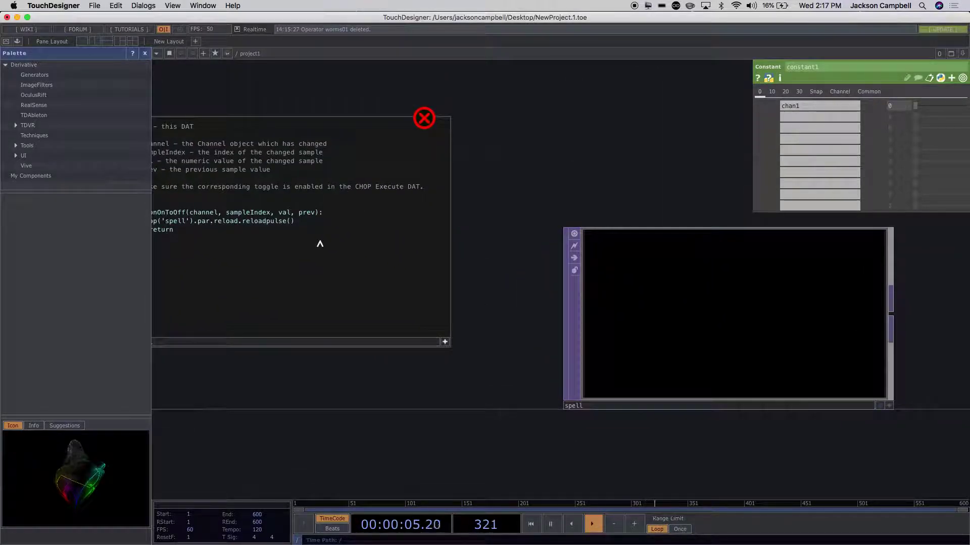
{"action": "left_click", "coordinate": [236, 225]}
{"action": "left_click", "coordinate": [240, 225]}
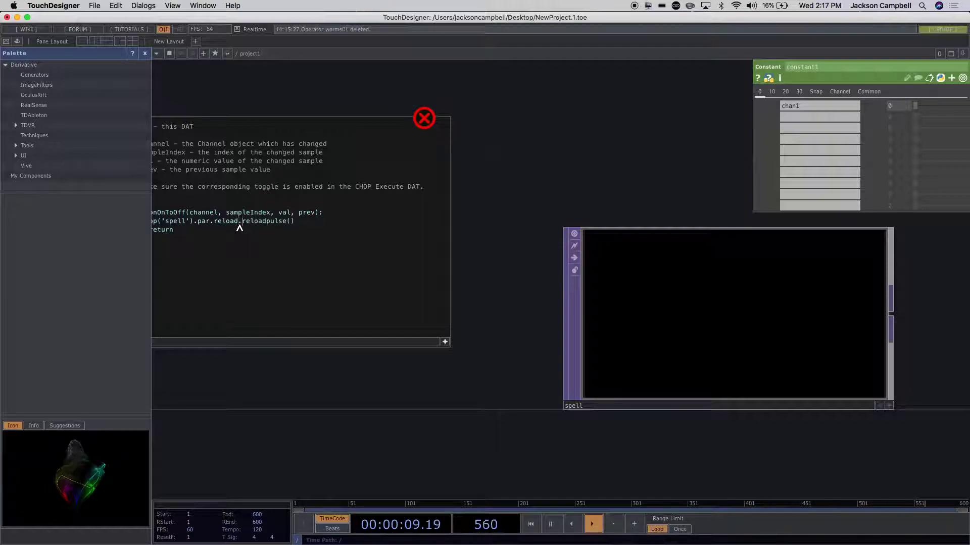
{"action": "key", "text": "BackSpace"}
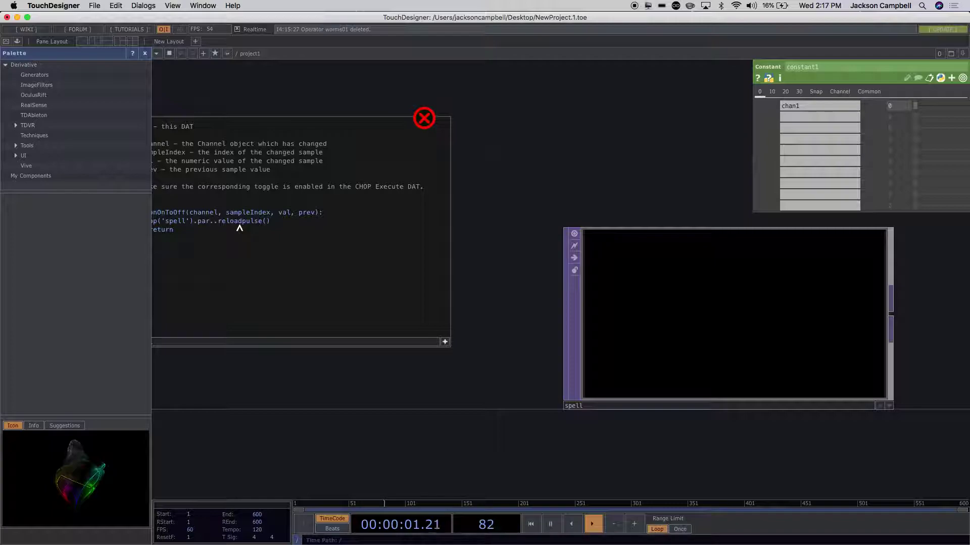
{"action": "left_click", "coordinate": [288, 364]}
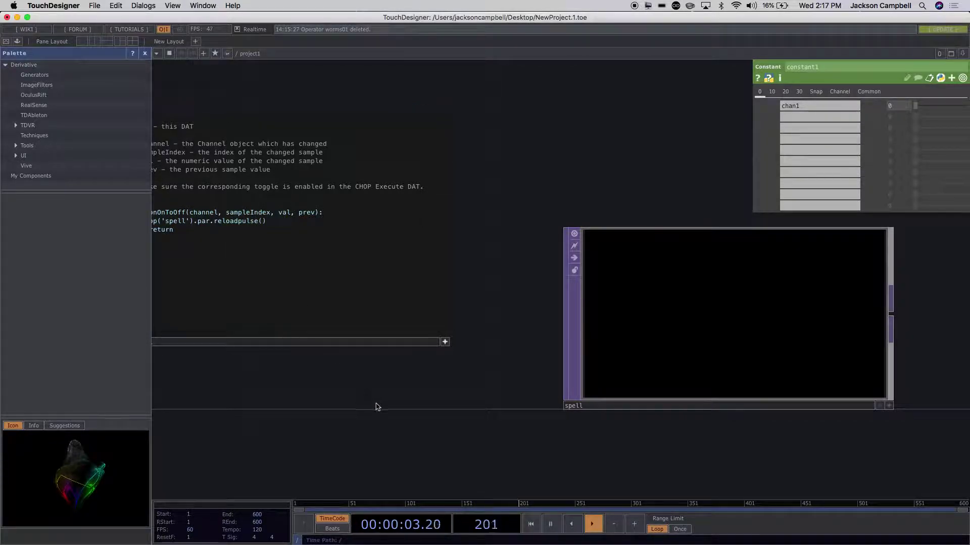
- Retest the script by moving constant1's chan1 up and back to 0, and read chopexec1's script error details
{"action": "scroll", "coordinate": [377, 405], "scroll_direction": "down", "scroll_amount": 5}
{"action": "scroll", "coordinate": [377, 405], "scroll_direction": "down", "scroll_amount": 1}
{"action": "left_click_drag", "start_coordinate": [918, 107], "coordinate": [528, 135]}
{"action": "mouse_move", "coordinate": [377, 302]}
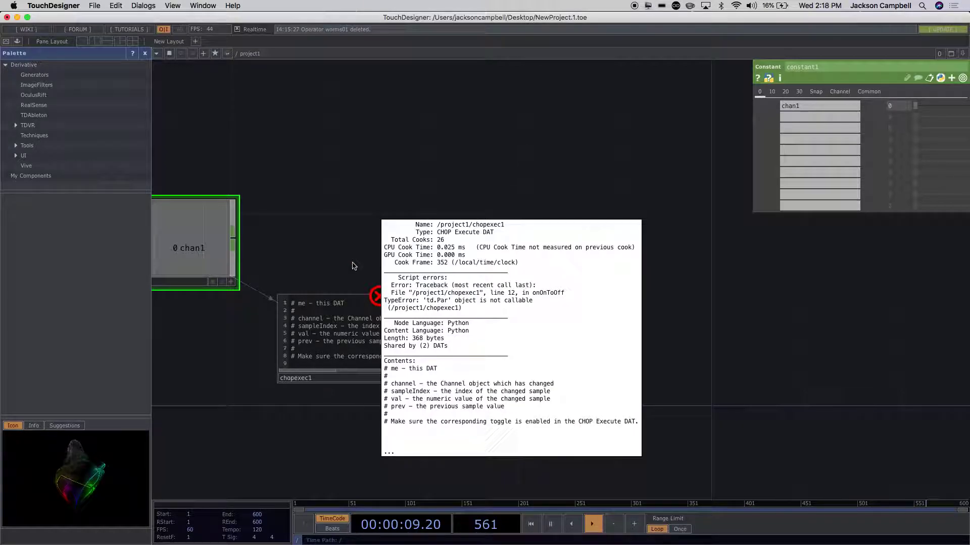
- Open the recent project Slot Machine FINAL.toe, saving the current project to the Desktop as test
{"action": "left_click", "coordinate": [95, 6]}
{"action": "mouse_move", "coordinate": [151, 53]}
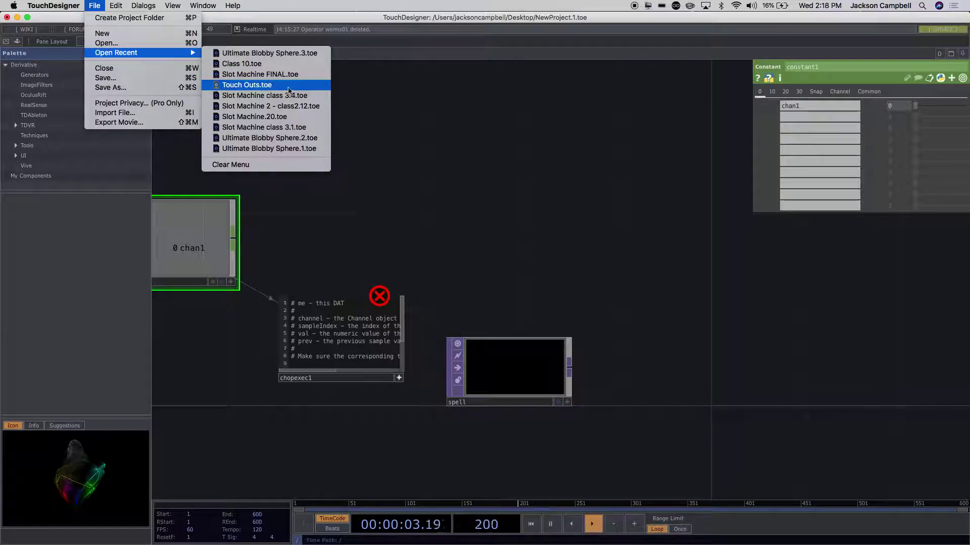
{"action": "left_click", "coordinate": [287, 75]}
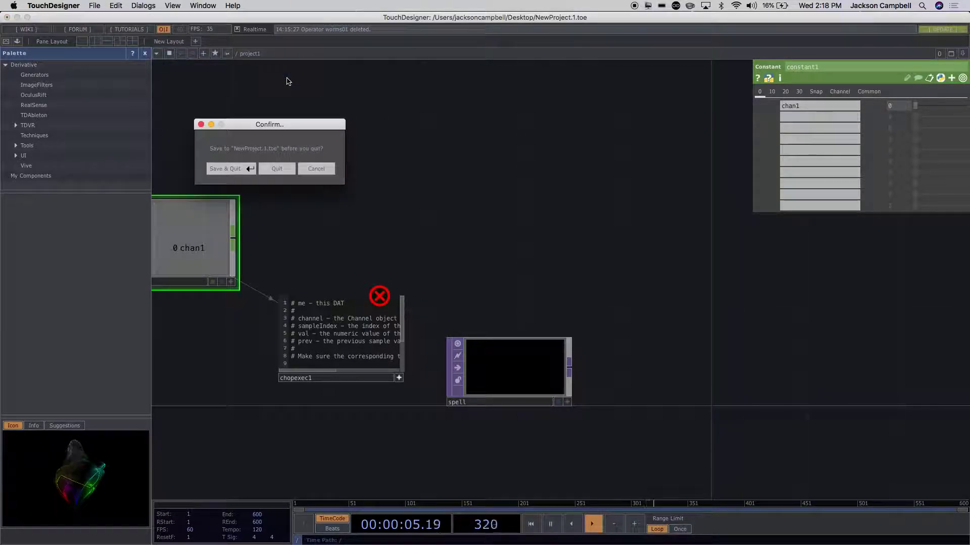
{"action": "left_click", "coordinate": [241, 173]}
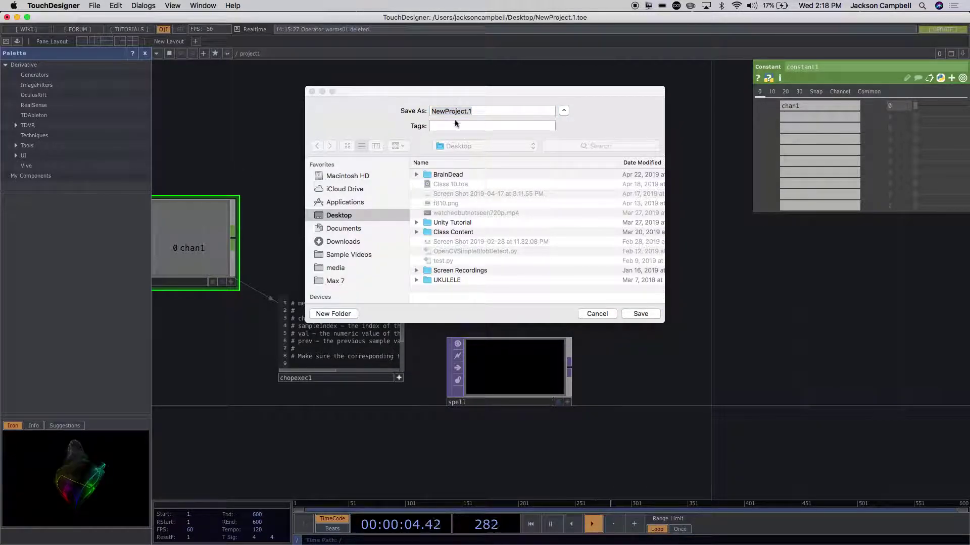
{"action": "type", "text": "test"}
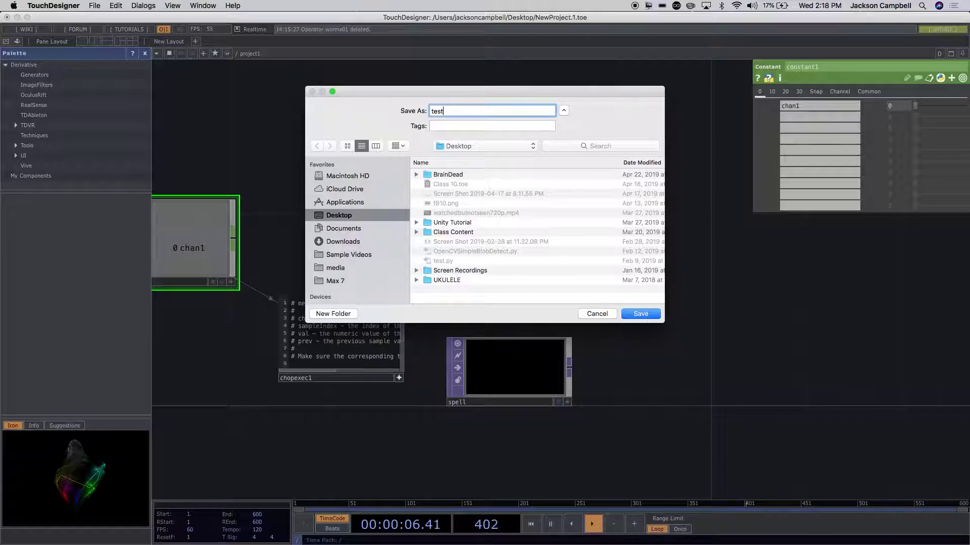
{"action": "key", "text": "Return"}
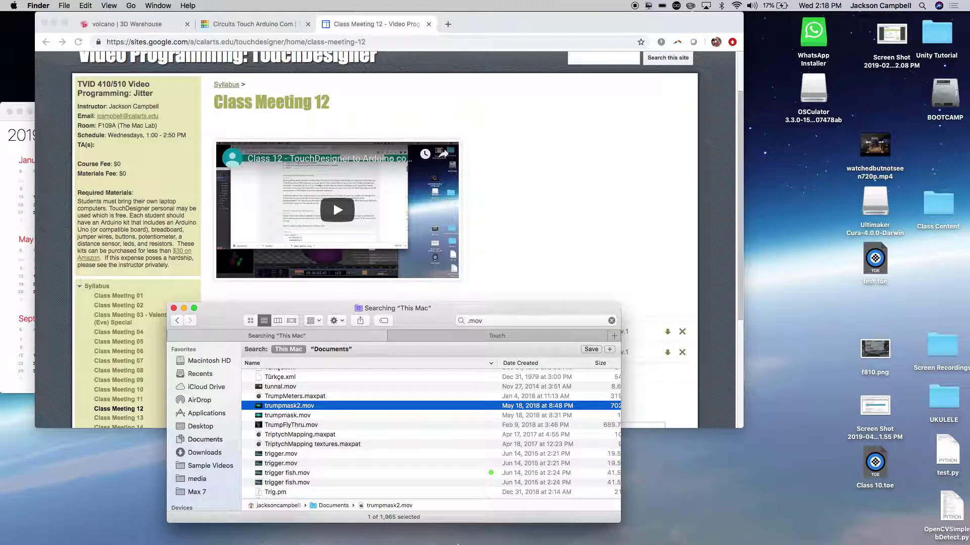
- Bring up the loading TouchDesigner project, clear away the Finder search window and mute the computer's sound
{"action": "mouse_move", "coordinate": [458, 543]}
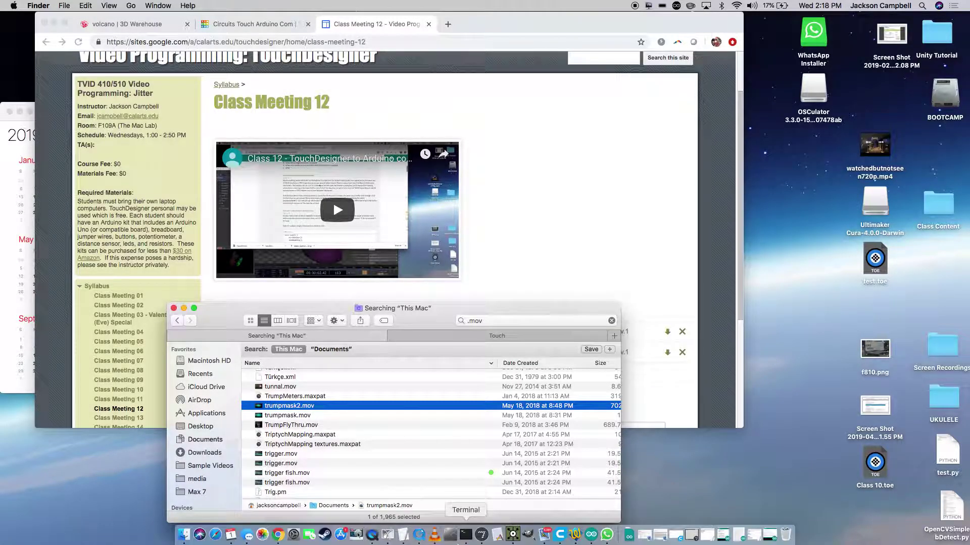
{"action": "left_click", "coordinate": [513, 535]}
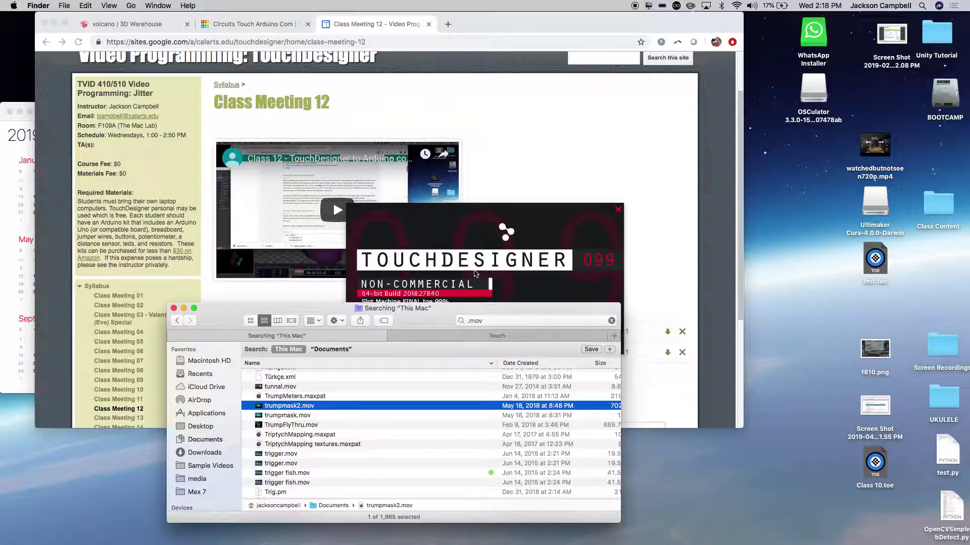
{"action": "left_click", "coordinate": [183, 307]}
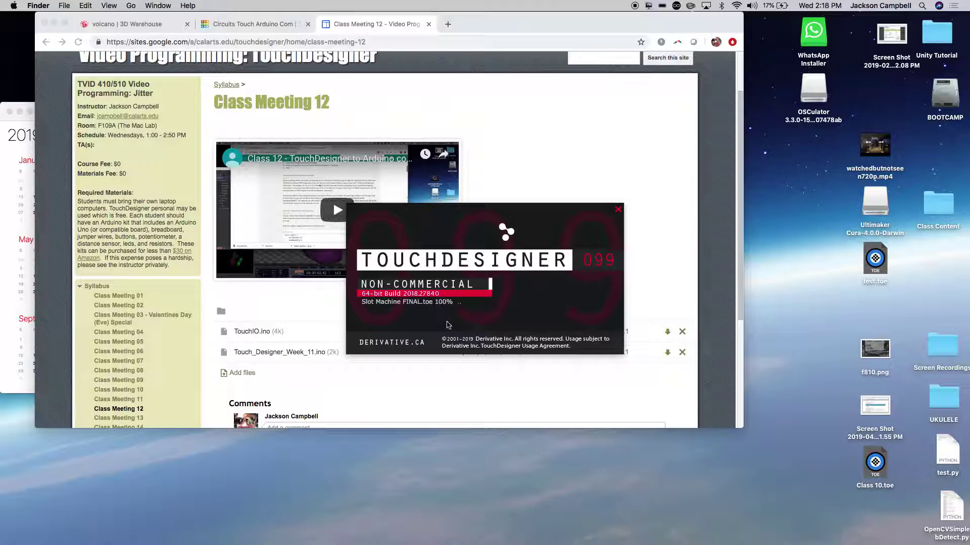
{"action": "key", "text": "XF86AudioMute"}
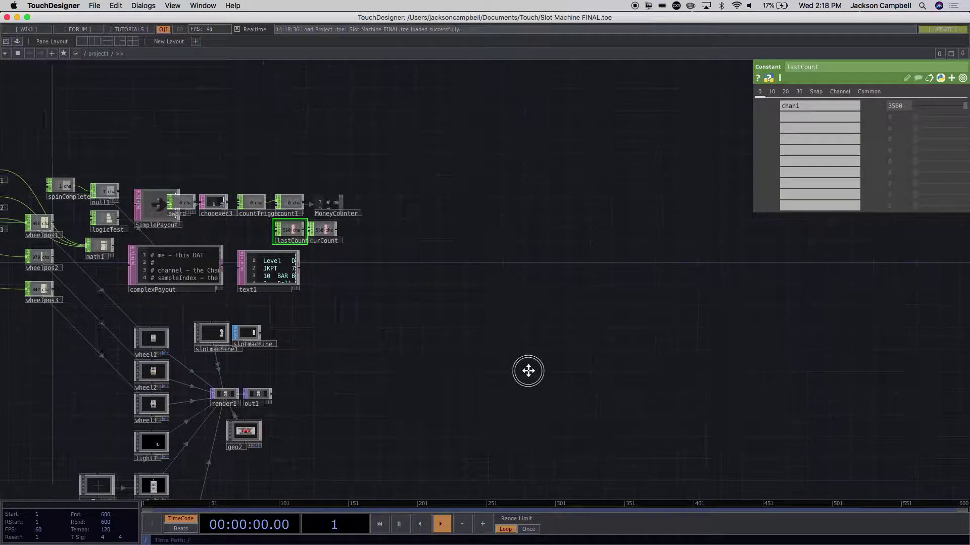
- Look over the slot machine network and read the wheel conditions and award values in the complexPayout script
{"action": "left_click_drag", "start_coordinate": [528, 371], "coordinate": [638, 362]}
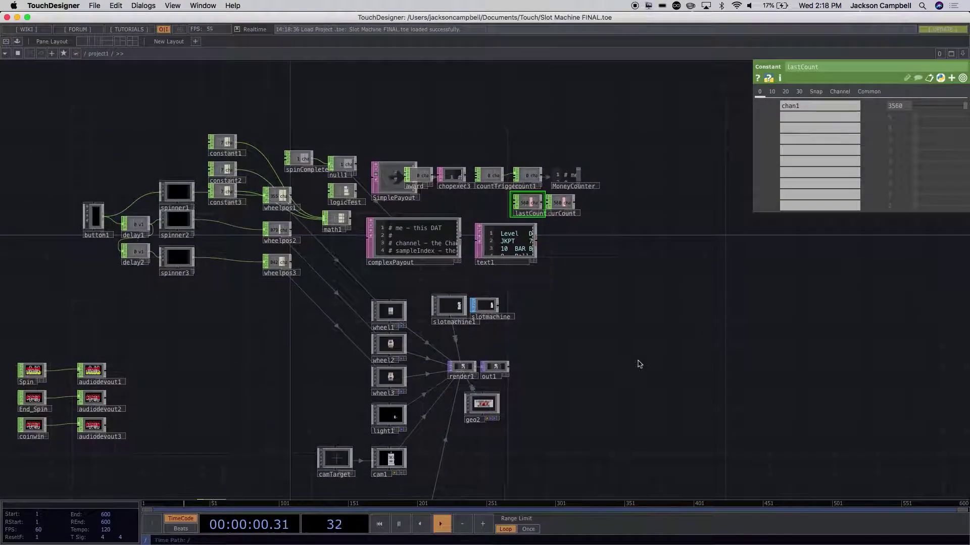
{"action": "scroll", "coordinate": [331, 369], "scroll_direction": "down", "scroll_amount": 3}
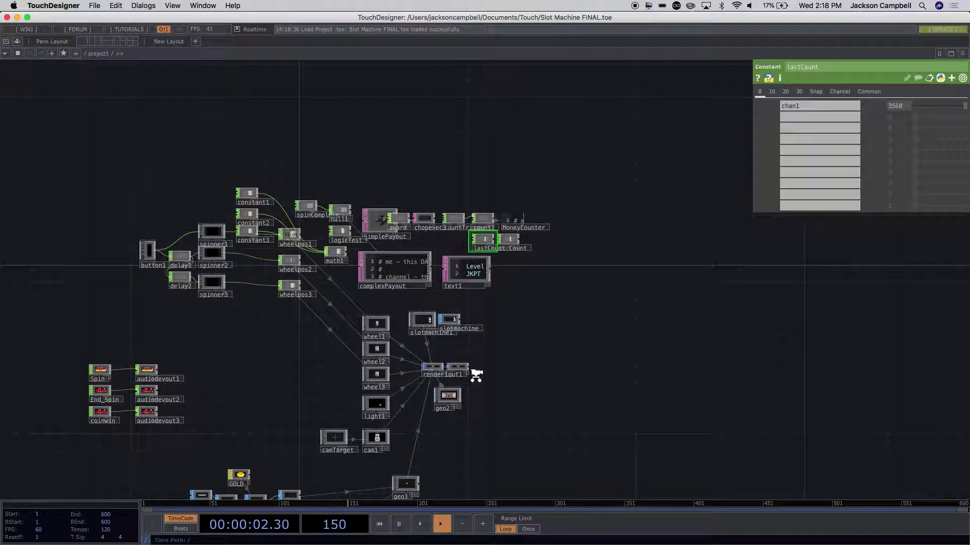
{"action": "scroll", "coordinate": [471, 375], "scroll_direction": "down", "scroll_amount": 2}
{"action": "left_click_drag", "start_coordinate": [348, 421], "coordinate": [248, 482]}
{"action": "scroll", "coordinate": [407, 376], "scroll_direction": "up", "scroll_amount": 6}
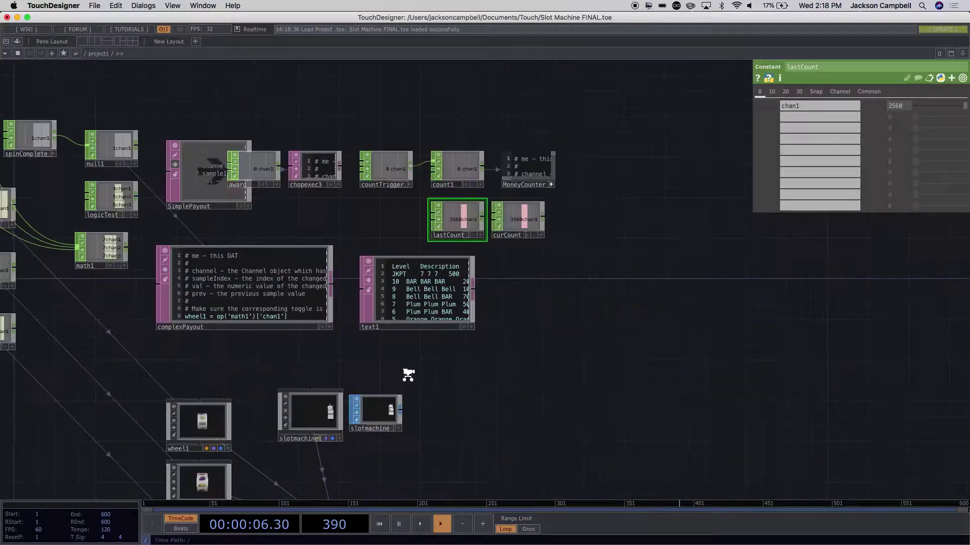
{"action": "left_click_drag", "start_coordinate": [291, 334], "coordinate": [591, 392]}
{"action": "scroll", "coordinate": [480, 272], "scroll_direction": "up", "scroll_amount": 4}
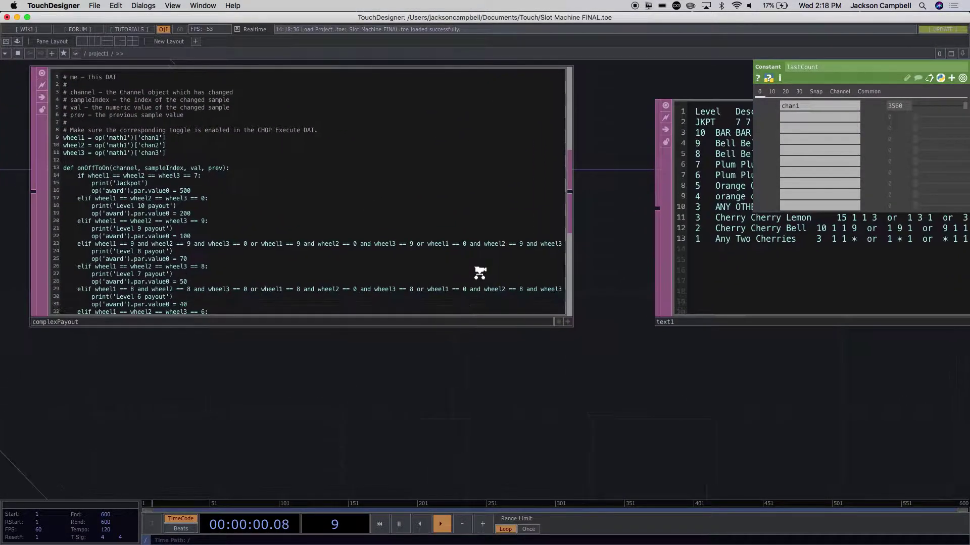
{"action": "left_click_drag", "start_coordinate": [470, 364], "coordinate": [642, 428]}
{"action": "scroll", "coordinate": [589, 387], "scroll_direction": "up", "scroll_amount": 3}
{"action": "left_click_drag", "start_coordinate": [642, 452], "coordinate": [701, 459]}
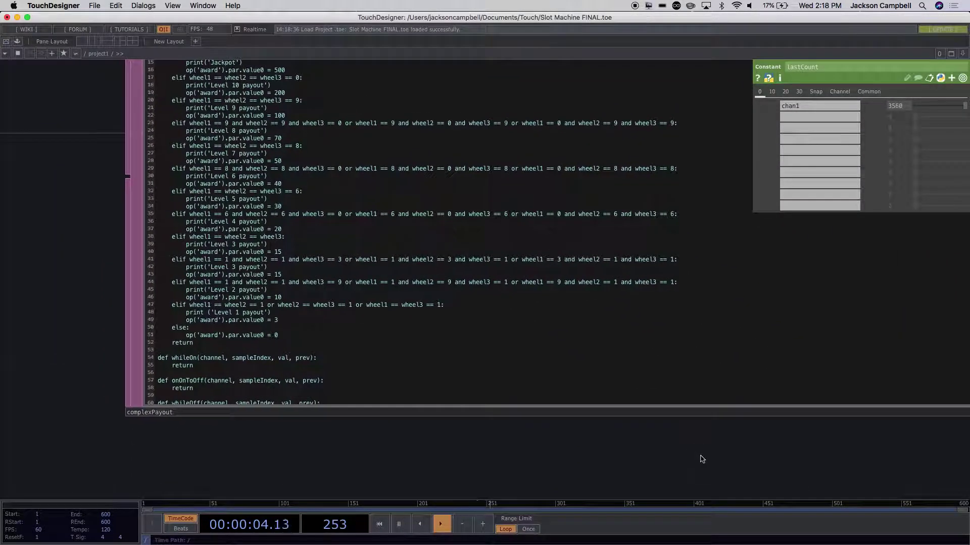
{"action": "scroll", "coordinate": [499, 377], "scroll_direction": "up", "scroll_amount": 2}
{"action": "scroll", "coordinate": [499, 377], "scroll_direction": "down", "scroll_amount": 8}
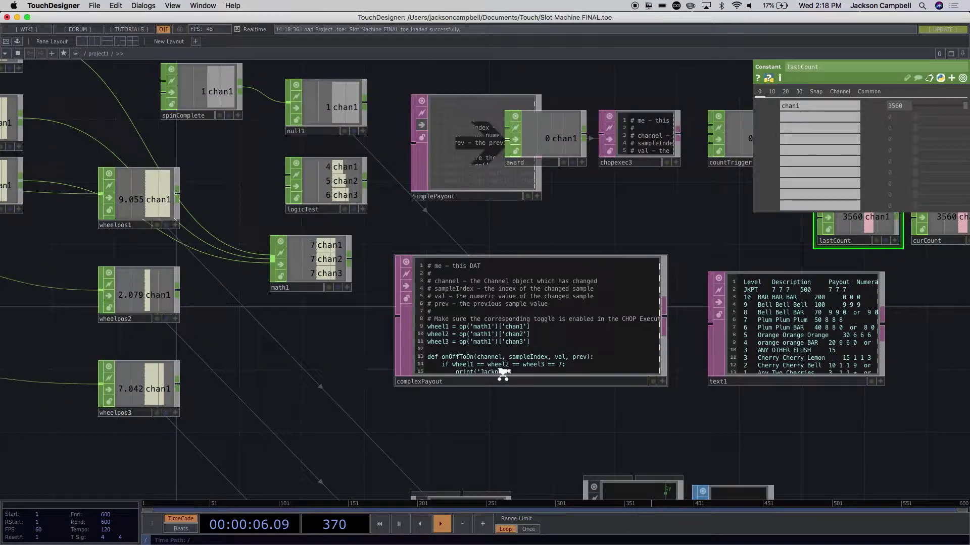
- Survey the audio, coin and wheel operators and read the onValueChange function in chopexec3
{"action": "left_click_drag", "start_coordinate": [510, 421], "coordinate": [719, 93]}
{"action": "left_click_drag", "start_coordinate": [369, 226], "coordinate": [300, 86]}
{"action": "scroll", "coordinate": [343, 208], "scroll_direction": "down", "scroll_amount": 8}
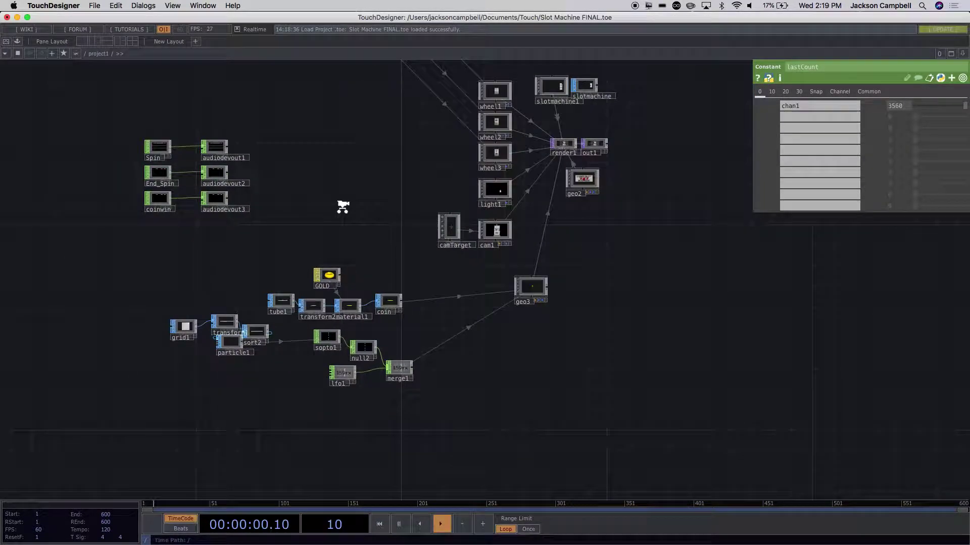
{"action": "left_click_drag", "start_coordinate": [368, 240], "coordinate": [448, 441]}
{"action": "scroll", "coordinate": [405, 316], "scroll_direction": "up", "scroll_amount": 6}
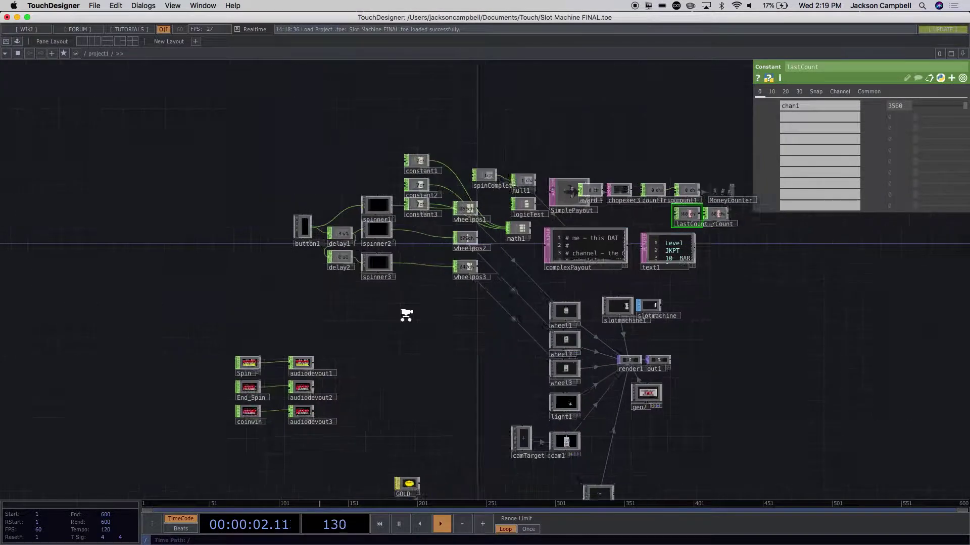
{"action": "left_click_drag", "start_coordinate": [426, 321], "coordinate": [441, 414]}
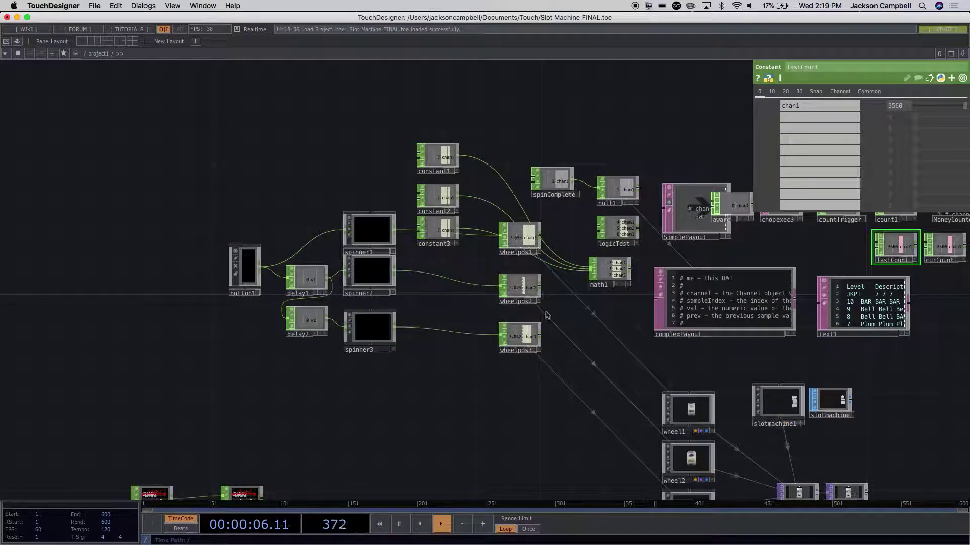
{"action": "left_click_drag", "start_coordinate": [616, 329], "coordinate": [427, 344]}
{"action": "left_click_drag", "start_coordinate": [639, 365], "coordinate": [465, 386]}
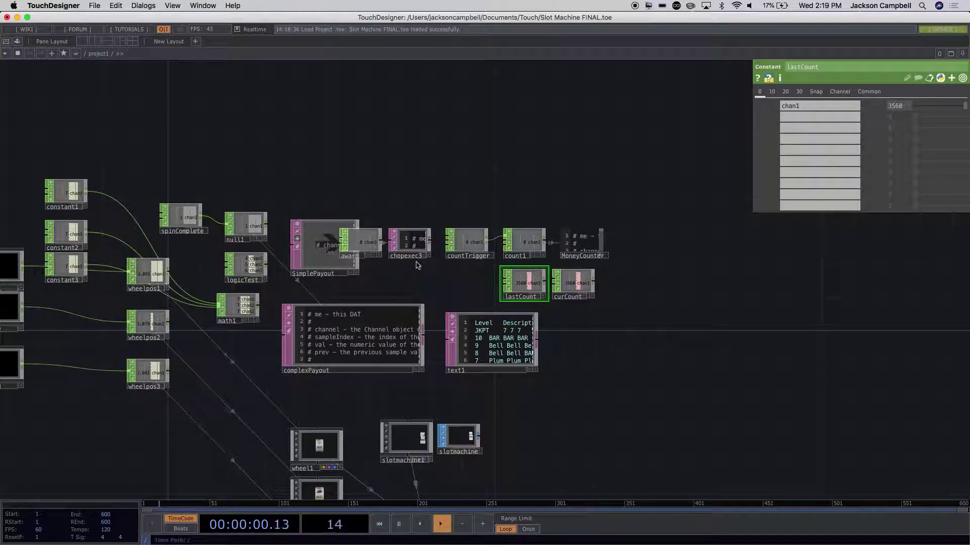
{"action": "scroll", "coordinate": [414, 261], "scroll_direction": "up", "scroll_amount": 10}
{"action": "scroll", "coordinate": [416, 263], "scroll_direction": "up", "scroll_amount": 4}
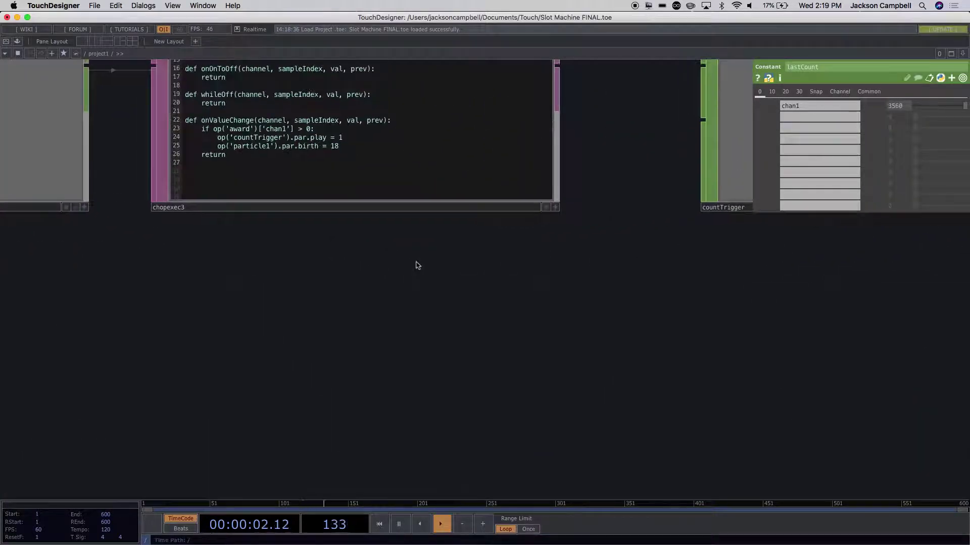
{"action": "scroll", "coordinate": [426, 309], "scroll_direction": "down", "scroll_amount": 5}
{"action": "scroll", "coordinate": [429, 312], "scroll_direction": "down", "scroll_amount": 5}
- Examine how complexPayout references the math1 channels and sets the award operator's value0 parameter
{"action": "left_click_drag", "start_coordinate": [429, 314], "coordinate": [630, 220]}
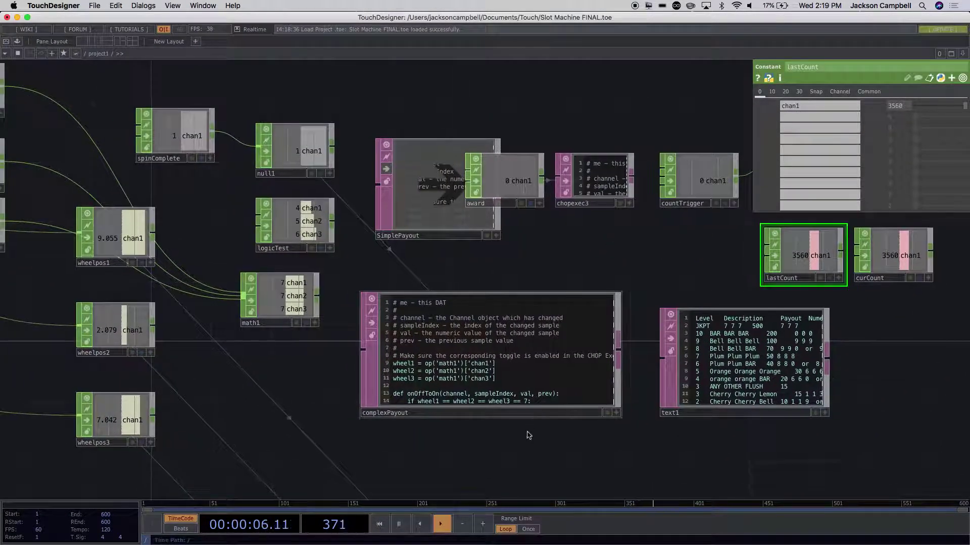
{"action": "scroll", "coordinate": [515, 450], "scroll_direction": "up", "scroll_amount": 5}
{"action": "scroll", "coordinate": [517, 455], "scroll_direction": "up", "scroll_amount": 4}
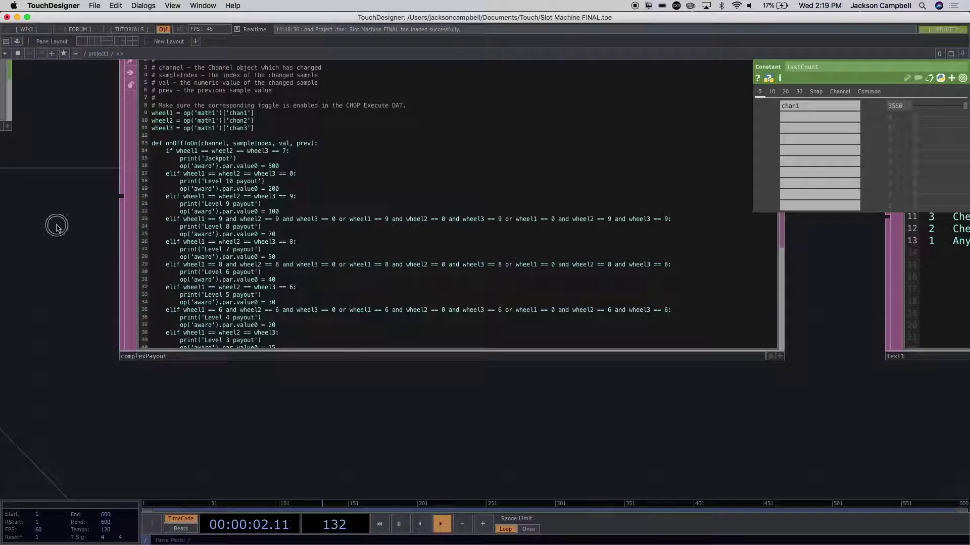
{"action": "left_click_drag", "start_coordinate": [48, 320], "coordinate": [574, 332]}
{"action": "scroll", "coordinate": [574, 332], "scroll_direction": "down", "scroll_amount": 8}
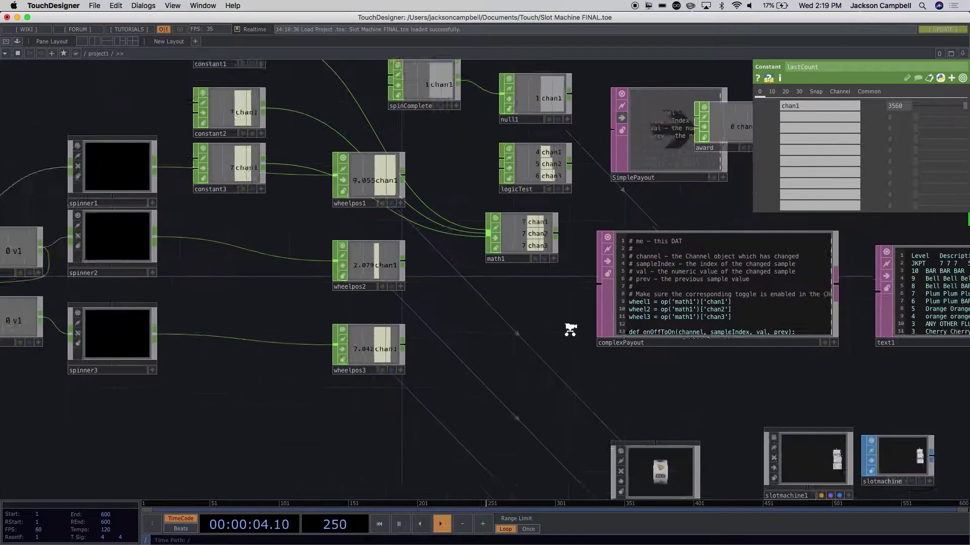
- Look over the slot machine network's wheel rendering, audio output and coin particle sections
{"action": "left_click_drag", "start_coordinate": [496, 411], "coordinate": [545, 122]}
{"action": "scroll", "coordinate": [450, 317], "scroll_direction": "down", "scroll_amount": 6}
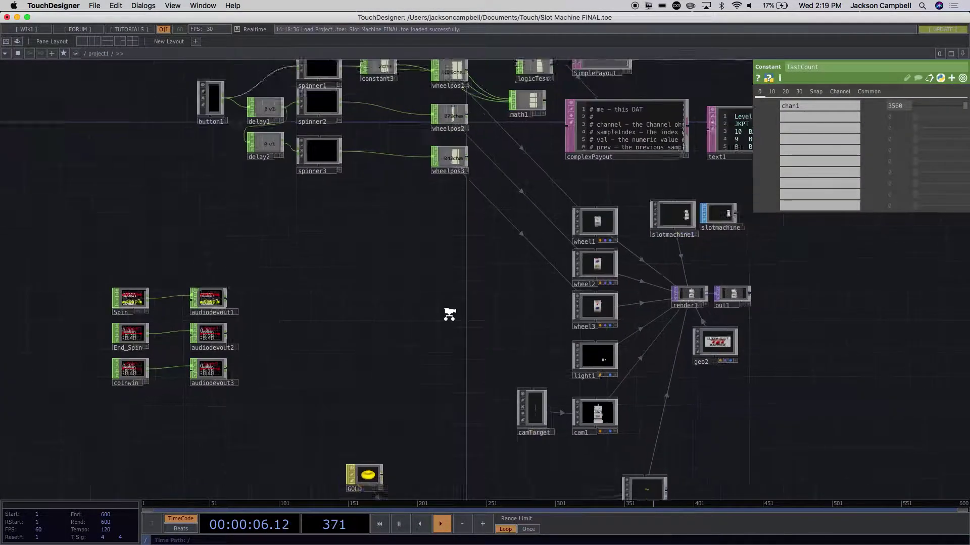
{"action": "left_click_drag", "start_coordinate": [364, 342], "coordinate": [366, 247]}
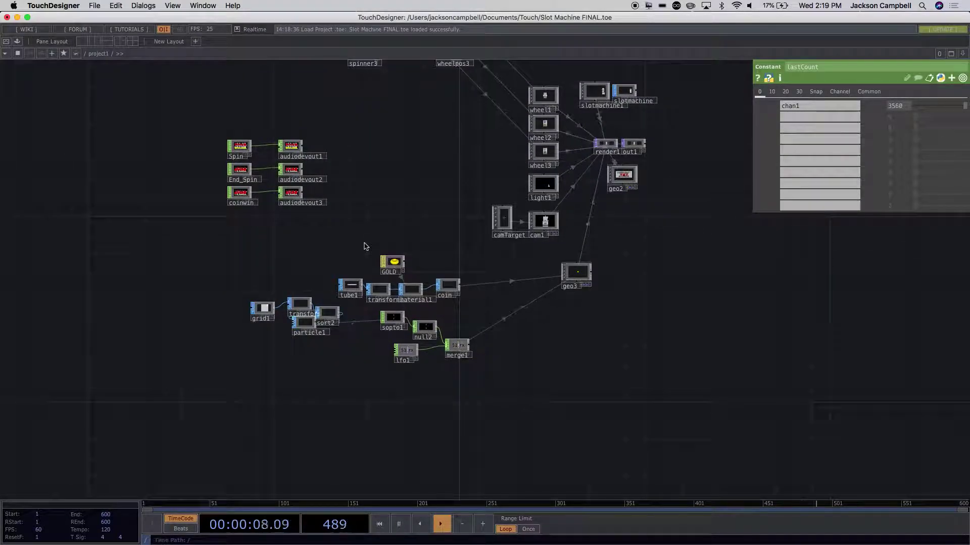
{"action": "scroll", "coordinate": [604, 373], "scroll_direction": "up", "scroll_amount": 4}
{"action": "left_click_drag", "start_coordinate": [249, 372], "coordinate": [361, 542]}
{"action": "scroll", "coordinate": [344, 427], "scroll_direction": "up", "scroll_amount": 5}
{"action": "left_click_drag", "start_coordinate": [573, 302], "coordinate": [211, 397]}
{"action": "left_click_drag", "start_coordinate": [487, 461], "coordinate": [415, 529]}
{"action": "left_click_drag", "start_coordinate": [455, 472], "coordinate": [406, 497]}
{"action": "left_click_drag", "start_coordinate": [750, 297], "coordinate": [616, 390]}
{"action": "scroll", "coordinate": [617, 388], "scroll_direction": "up", "scroll_amount": 2}
{"action": "scroll", "coordinate": [616, 385], "scroll_direction": "down", "scroll_amount": 10}
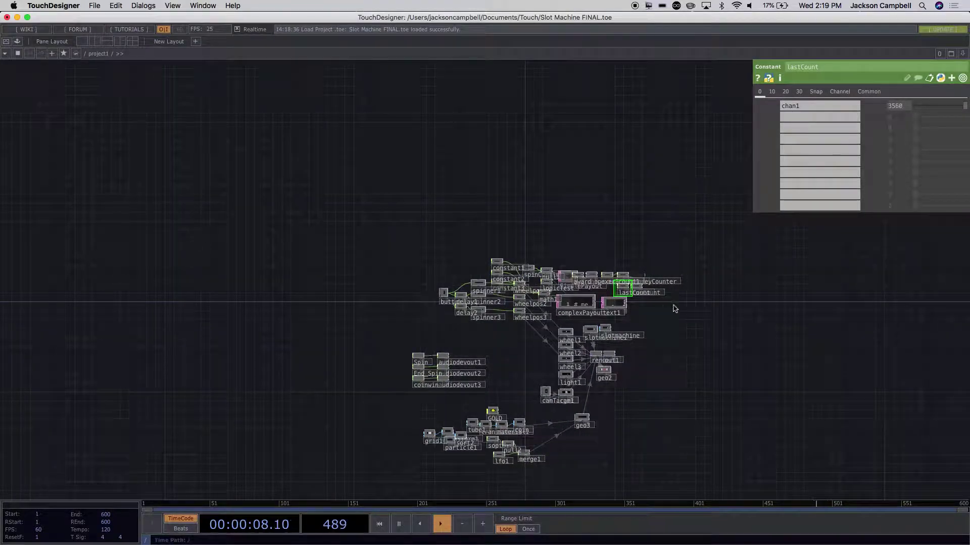
- Examine the MoneyCounter script and its onValueChange function, along with the neighbouring count1, lastCount and curCount operators
{"action": "scroll", "coordinate": [643, 343], "scroll_direction": "up", "scroll_amount": 6}
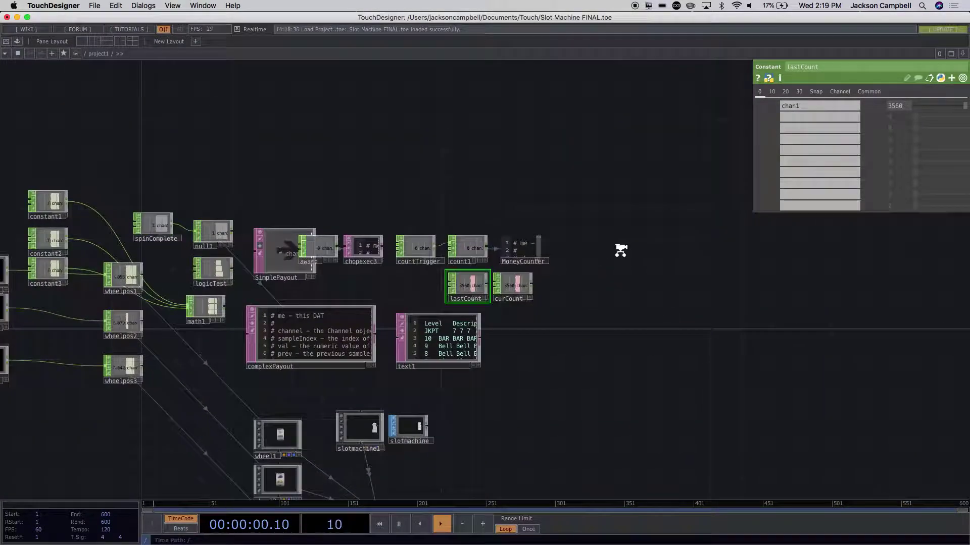
{"action": "scroll", "coordinate": [620, 251], "scroll_direction": "up", "scroll_amount": 4}
{"action": "scroll", "coordinate": [621, 251], "scroll_direction": "up", "scroll_amount": 2}
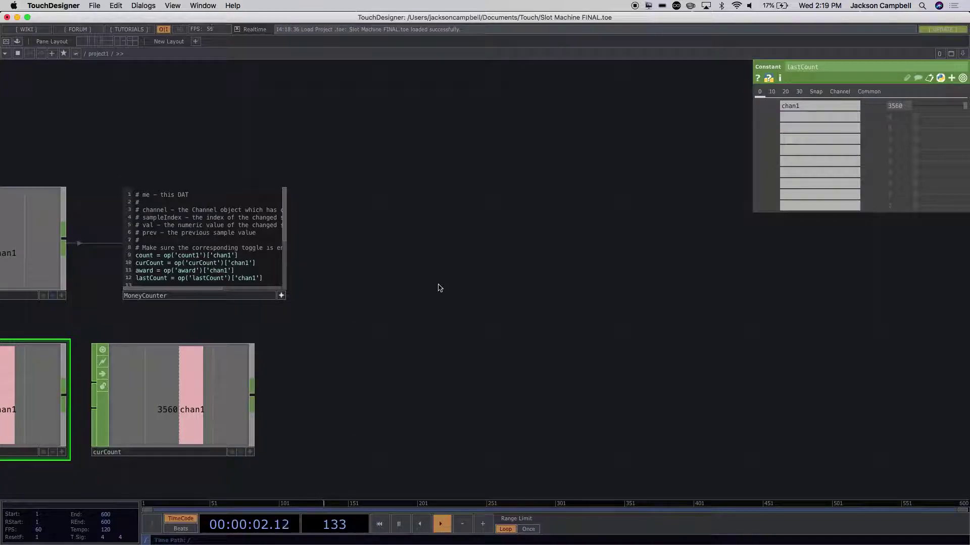
{"action": "left_click_drag", "start_coordinate": [439, 281], "coordinate": [740, 310]}
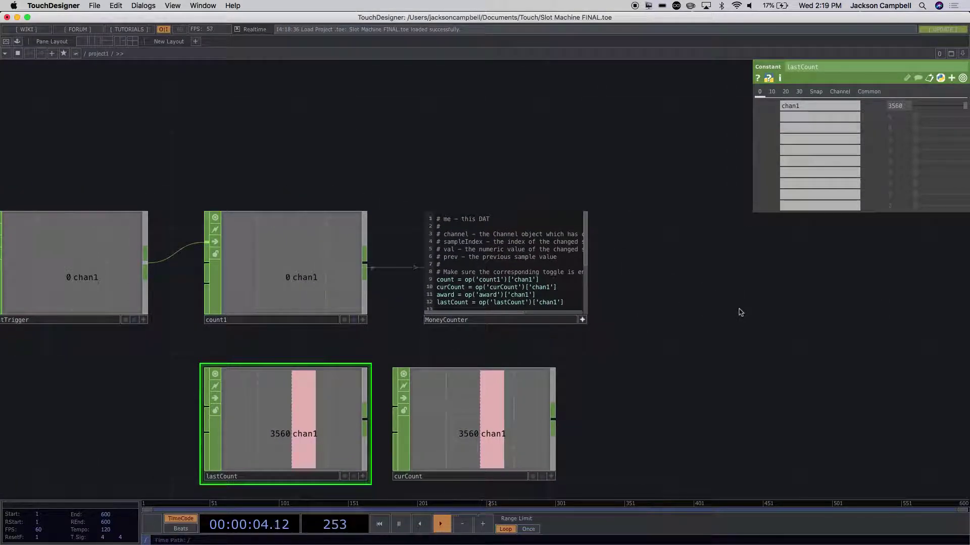
{"action": "scroll", "coordinate": [740, 312], "scroll_direction": "up", "scroll_amount": 2}
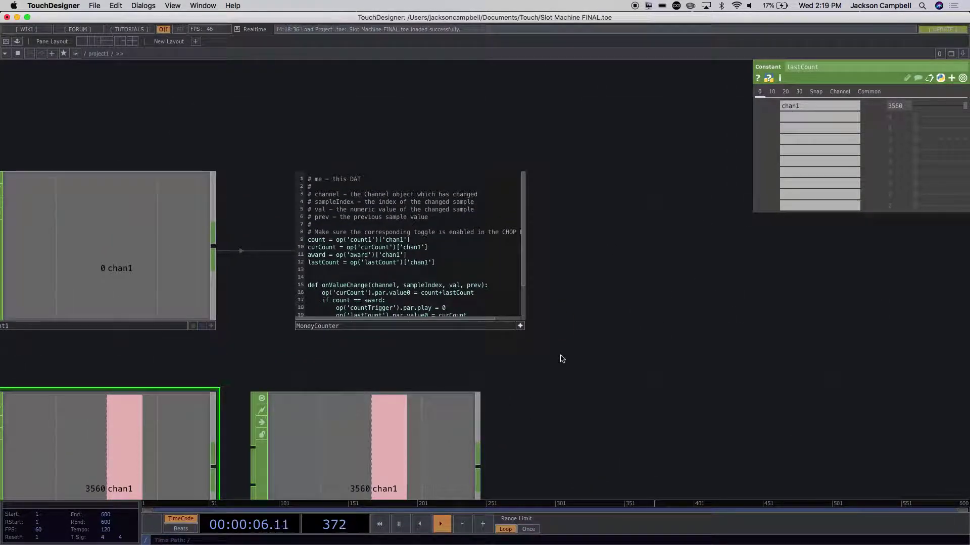
{"action": "left_click_drag", "start_coordinate": [570, 380], "coordinate": [611, 384]}
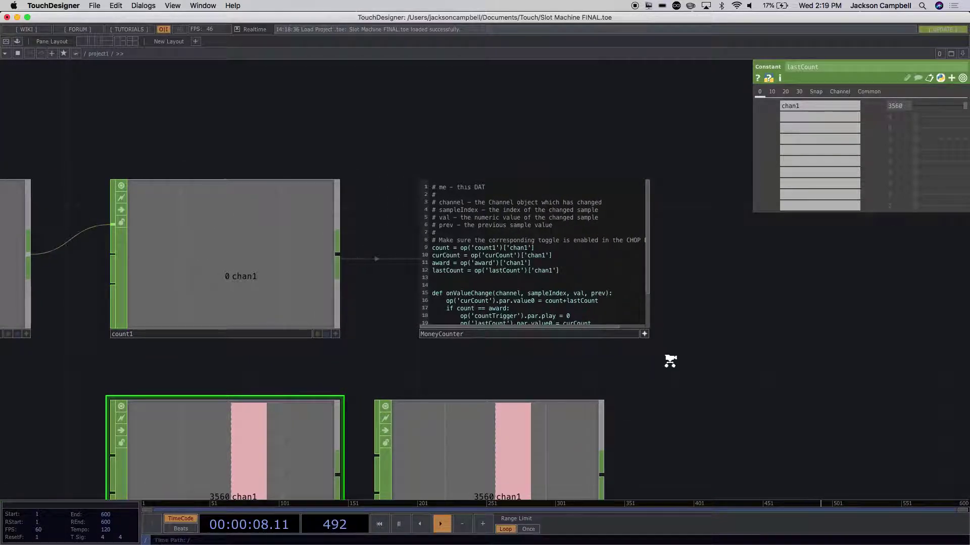
{"action": "scroll", "coordinate": [669, 362], "scroll_direction": "up", "scroll_amount": 3}
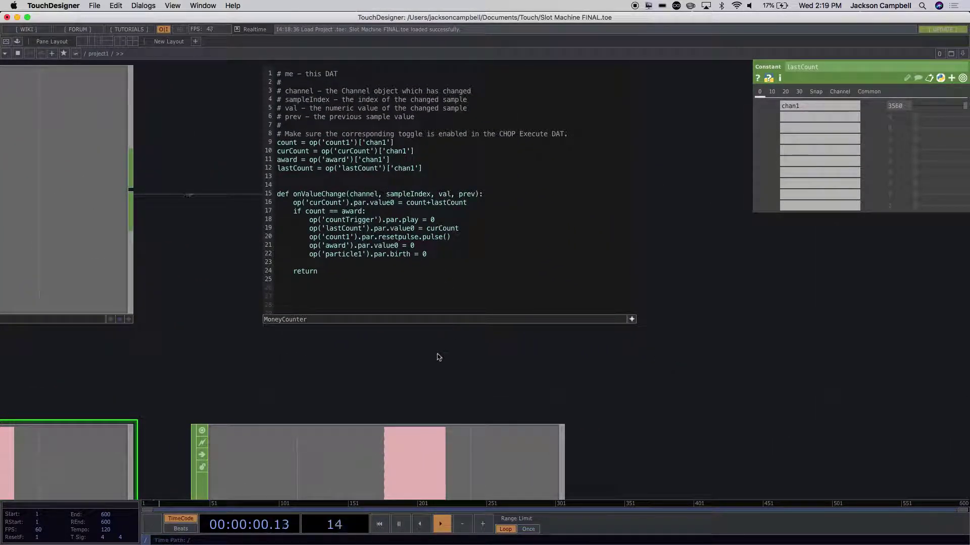
- Highlight the resetpulse parameter name in the count1 line of the MoneyCounter script
{"action": "left_click_drag", "start_coordinate": [425, 382], "coordinate": [450, 384]}
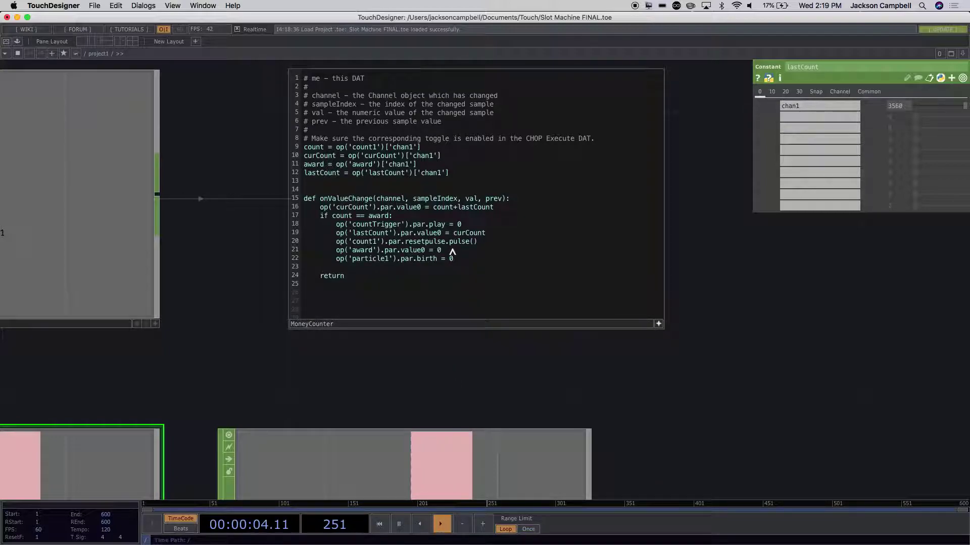
{"action": "left_click", "coordinate": [406, 245]}
{"action": "left_click", "coordinate": [406, 245]}
{"action": "double_click", "coordinate": [407, 242]}
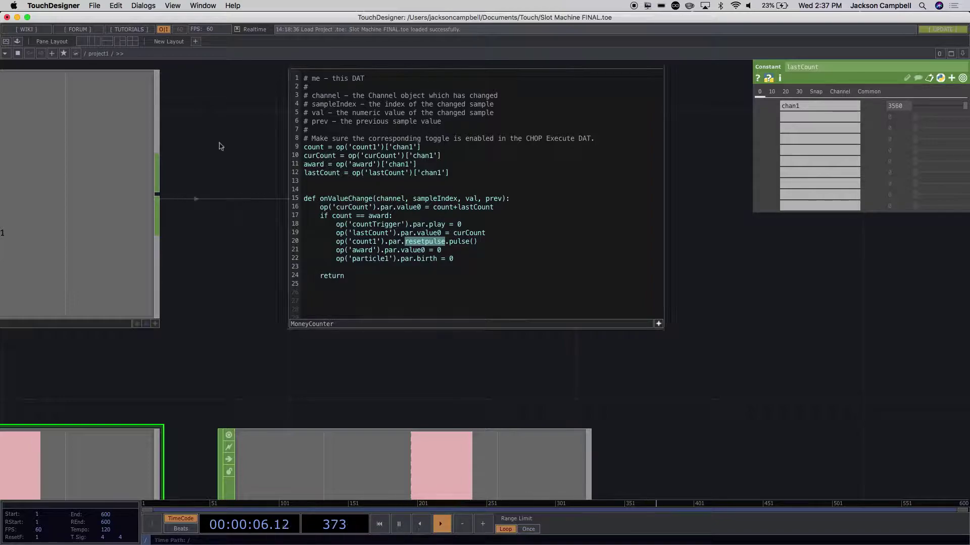
- Open the recent project Ultimate Blobby Sphere.3.toe, leaving Slot Machine FINAL.toe without saving
{"action": "left_click", "coordinate": [94, 6]}
{"action": "mouse_move", "coordinate": [108, 52]}
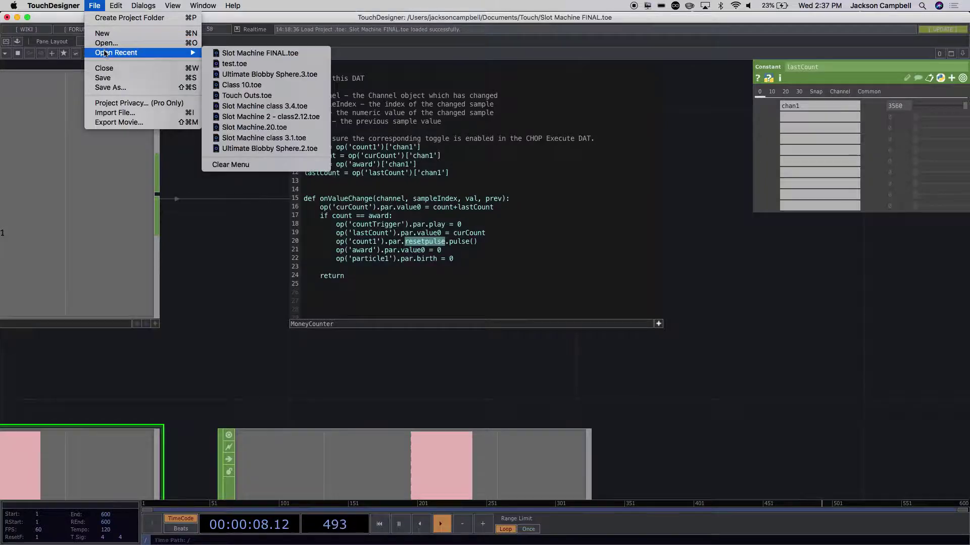
{"action": "left_click", "coordinate": [241, 77]}
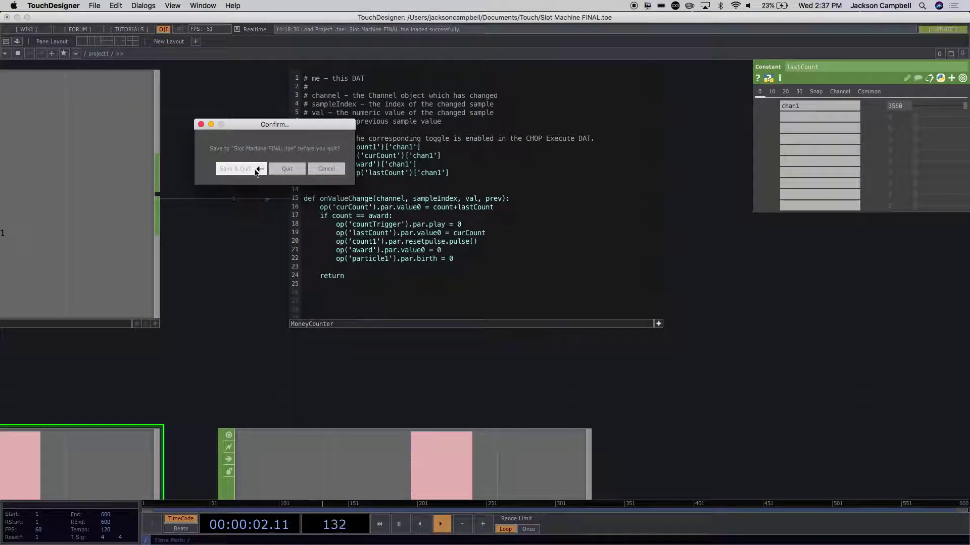
{"action": "left_click", "coordinate": [277, 169]}
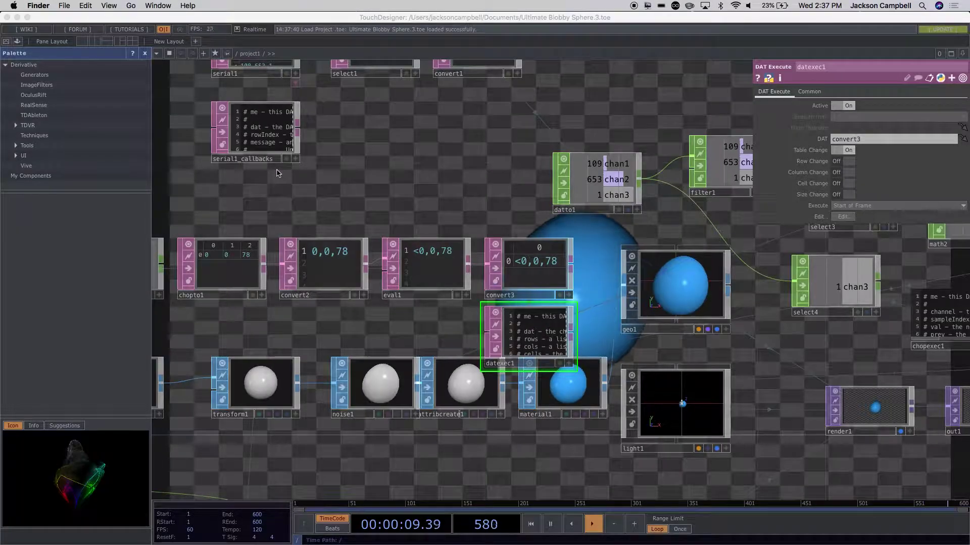
- Examine the onTableChange function in datexec1 and how it sends the convert3 cell to serial1
{"action": "left_click_drag", "start_coordinate": [379, 187], "coordinate": [260, 166]}
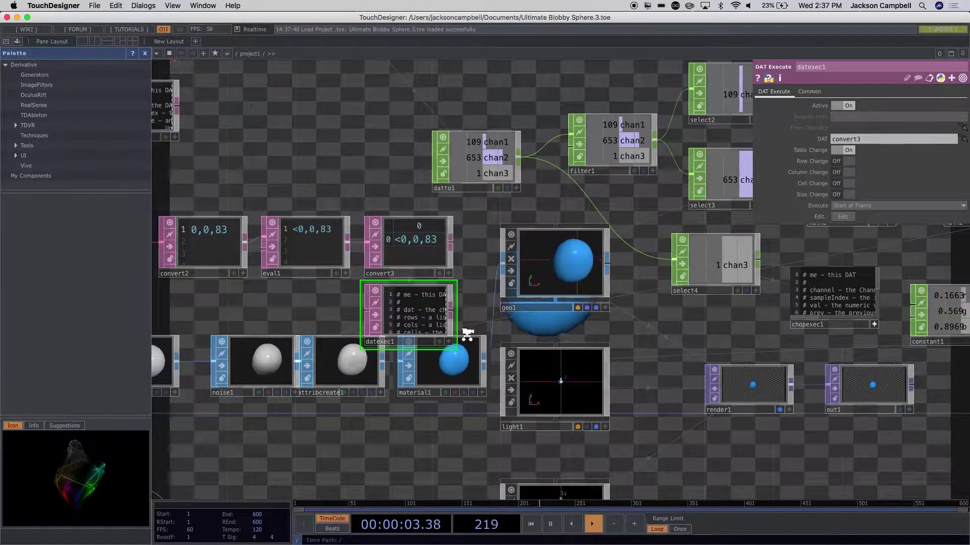
{"action": "scroll", "coordinate": [467, 335], "scroll_direction": "up", "scroll_amount": 5}
{"action": "scroll", "coordinate": [467, 334], "scroll_direction": "up", "scroll_amount": 2}
{"action": "left_click_drag", "start_coordinate": [455, 322], "coordinate": [597, 319]}
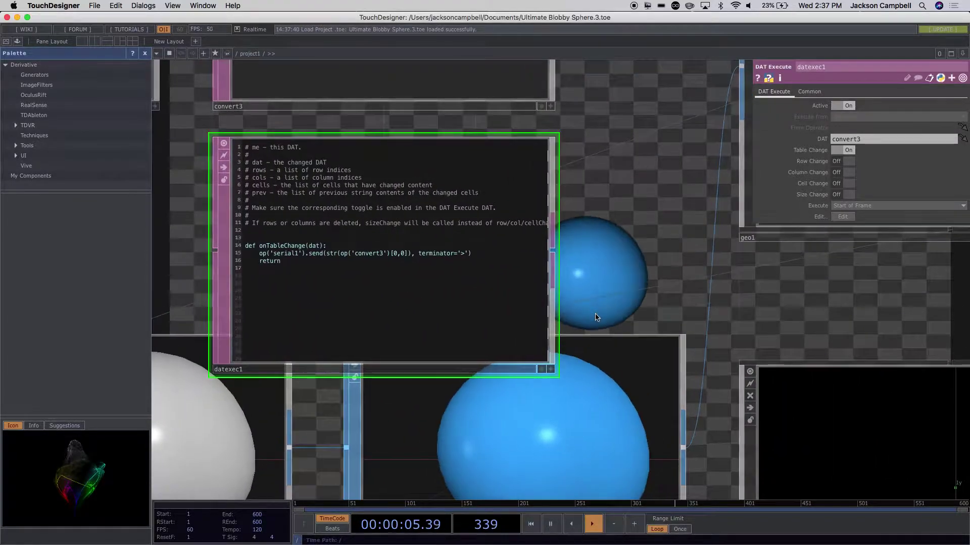
{"action": "scroll", "coordinate": [481, 289], "scroll_direction": "up", "scroll_amount": 1}
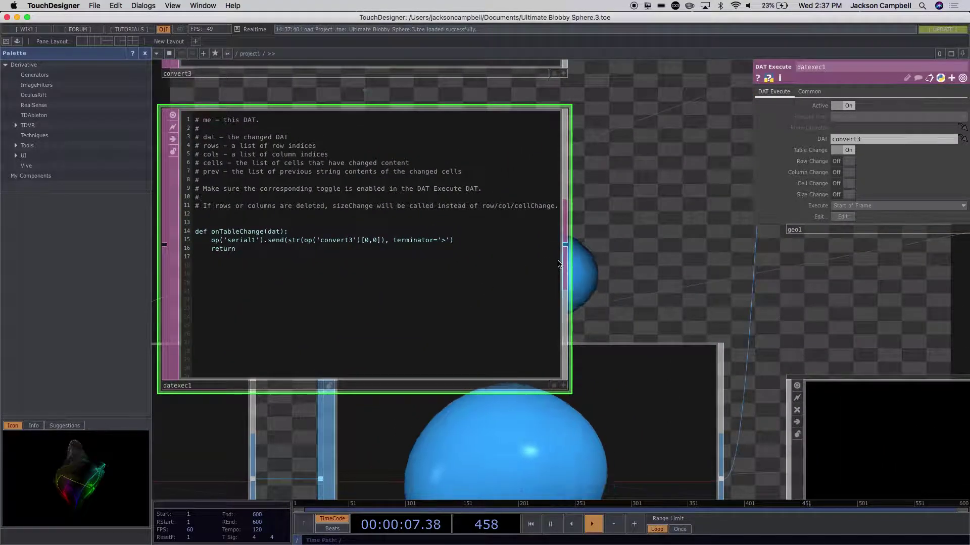